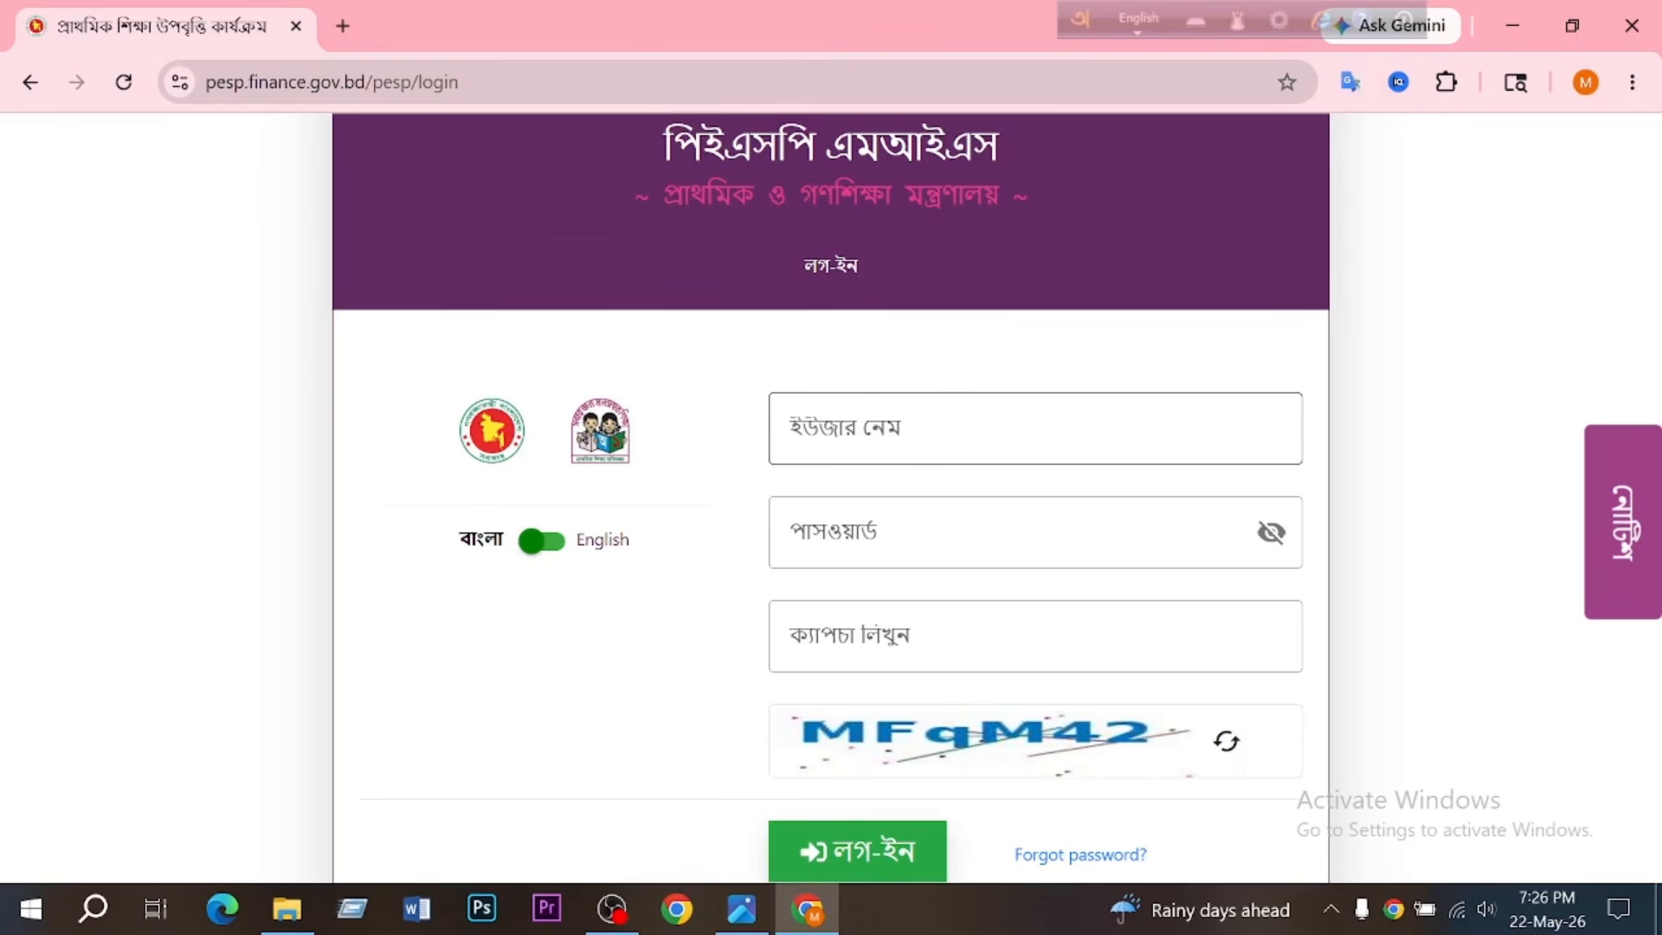
- Log in to the PESP MIS portal with the account username, the account password and the displayed captcha text
left_click(1035, 428)
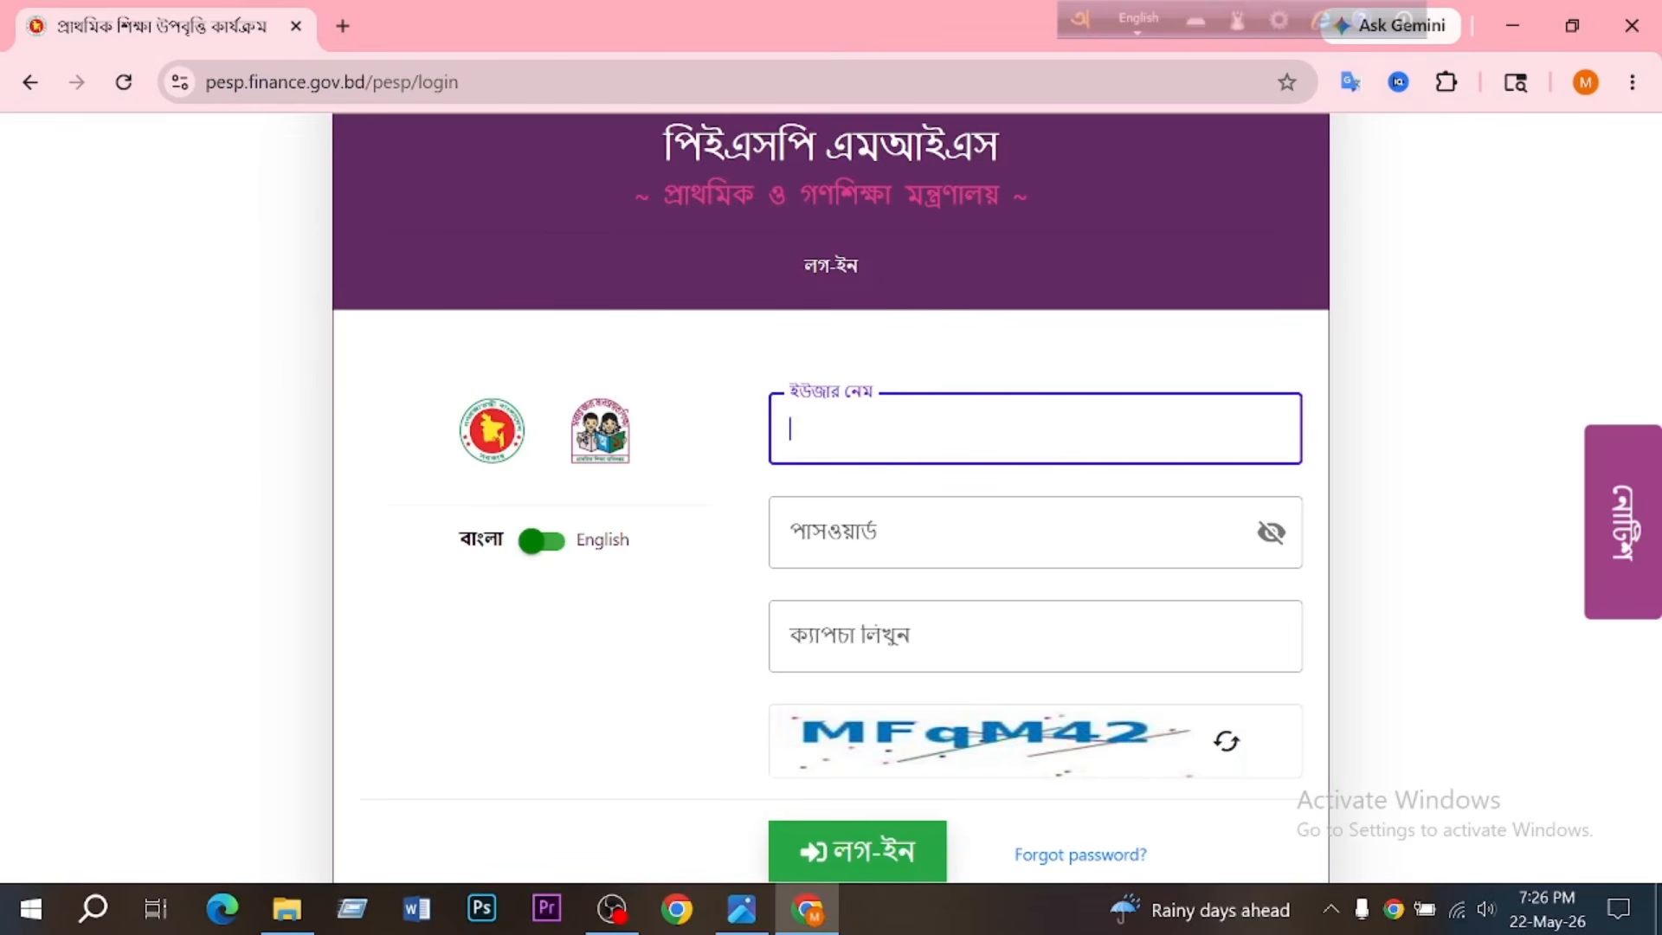
left_click(1004, 533)
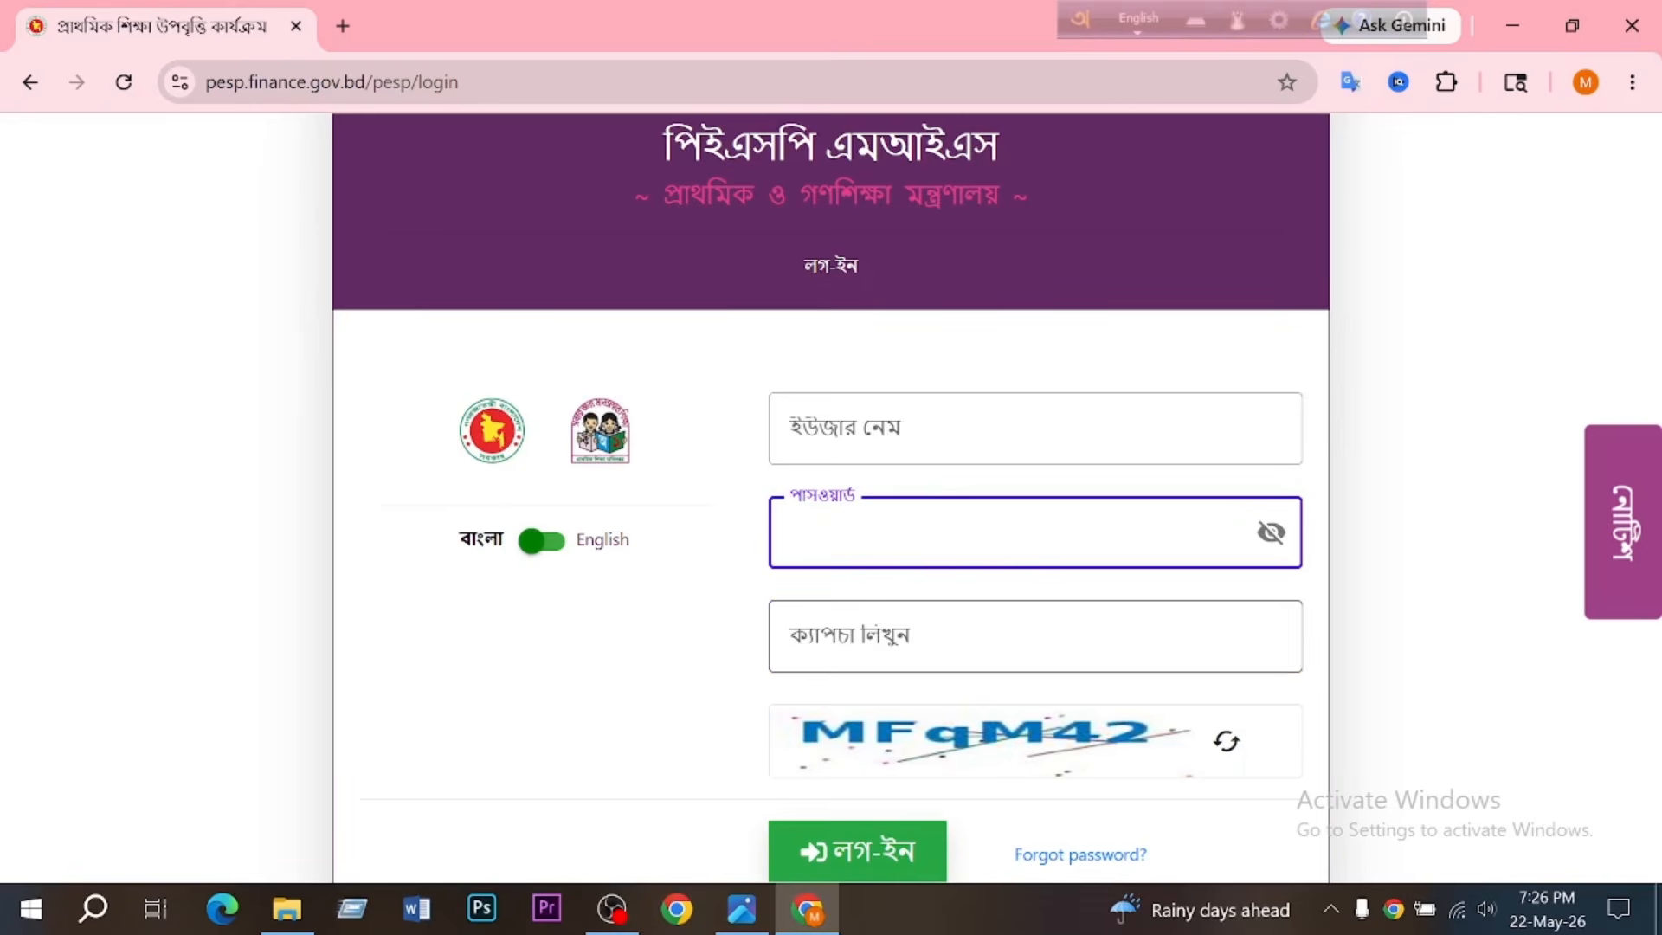
left_click(991, 636)
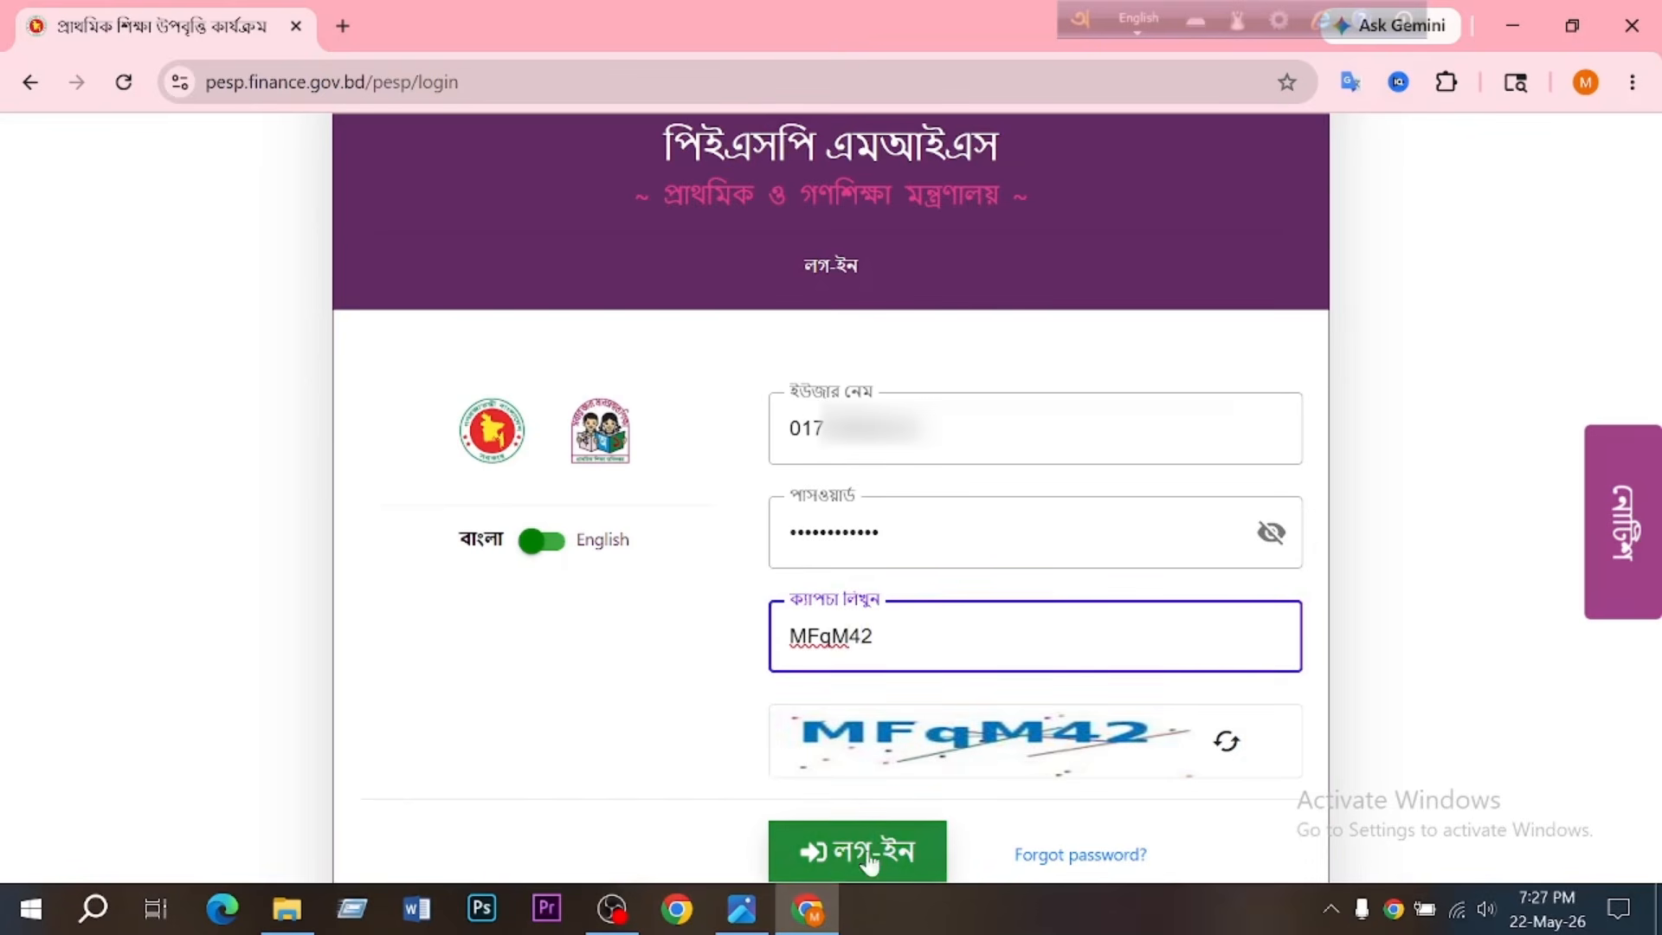
left_click(841, 857)
- Enter the one-time verification code in the OTP field and submit it for verification
left_click_drag(985, 551, 1148, 566)
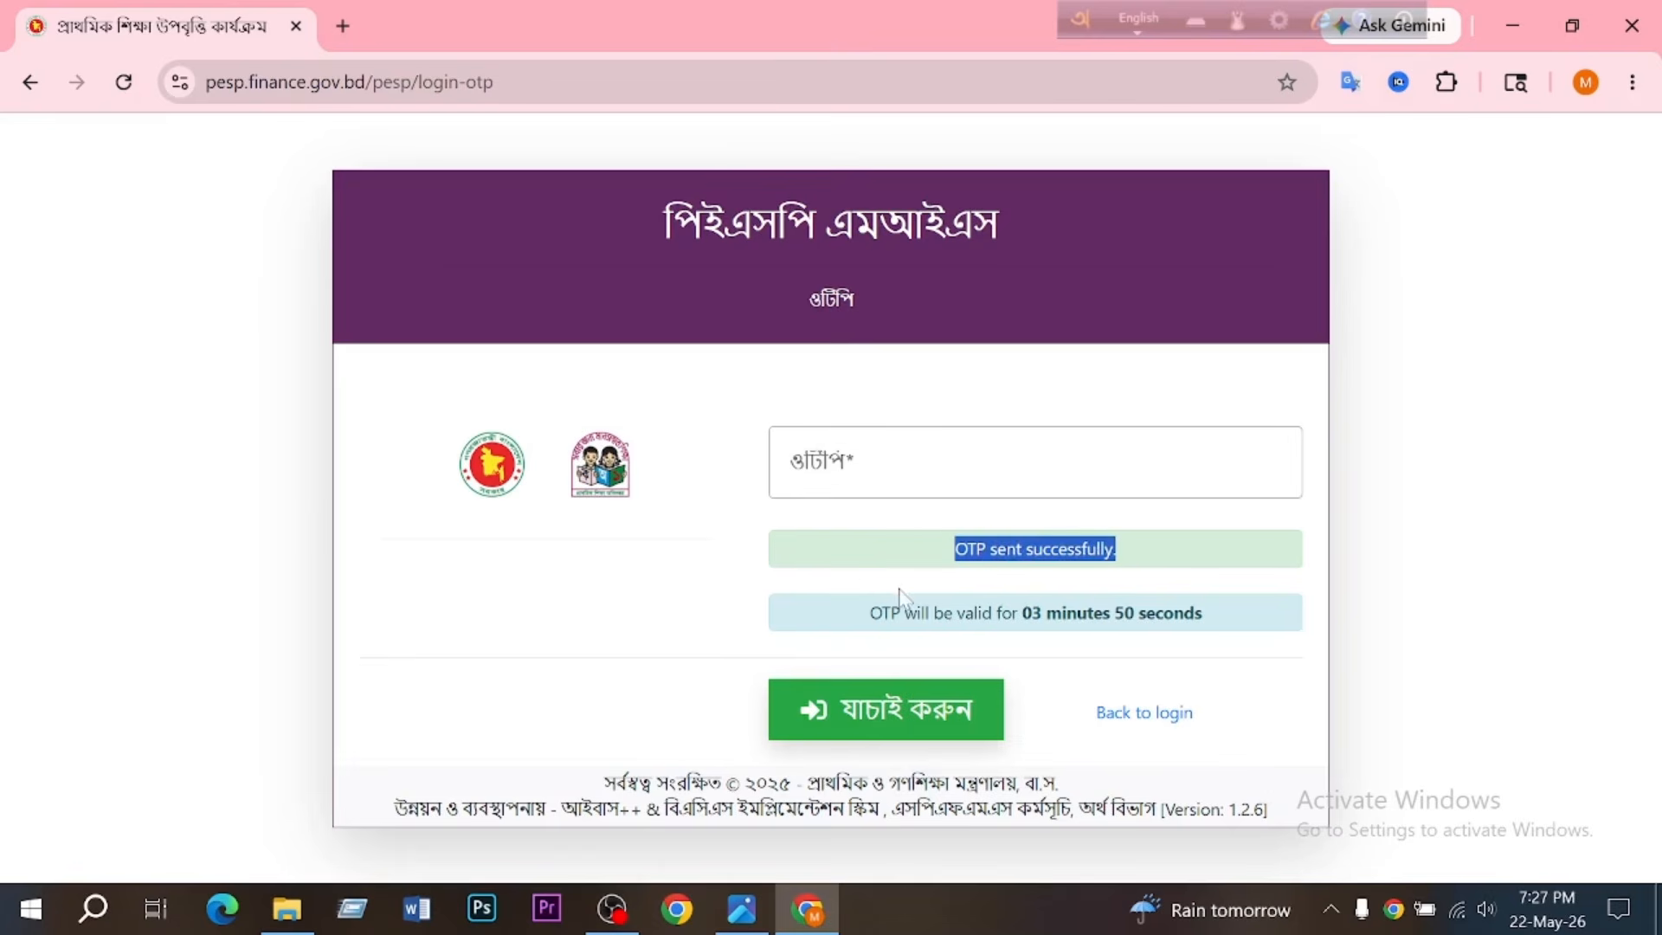
left_click_drag(868, 613, 1227, 634)
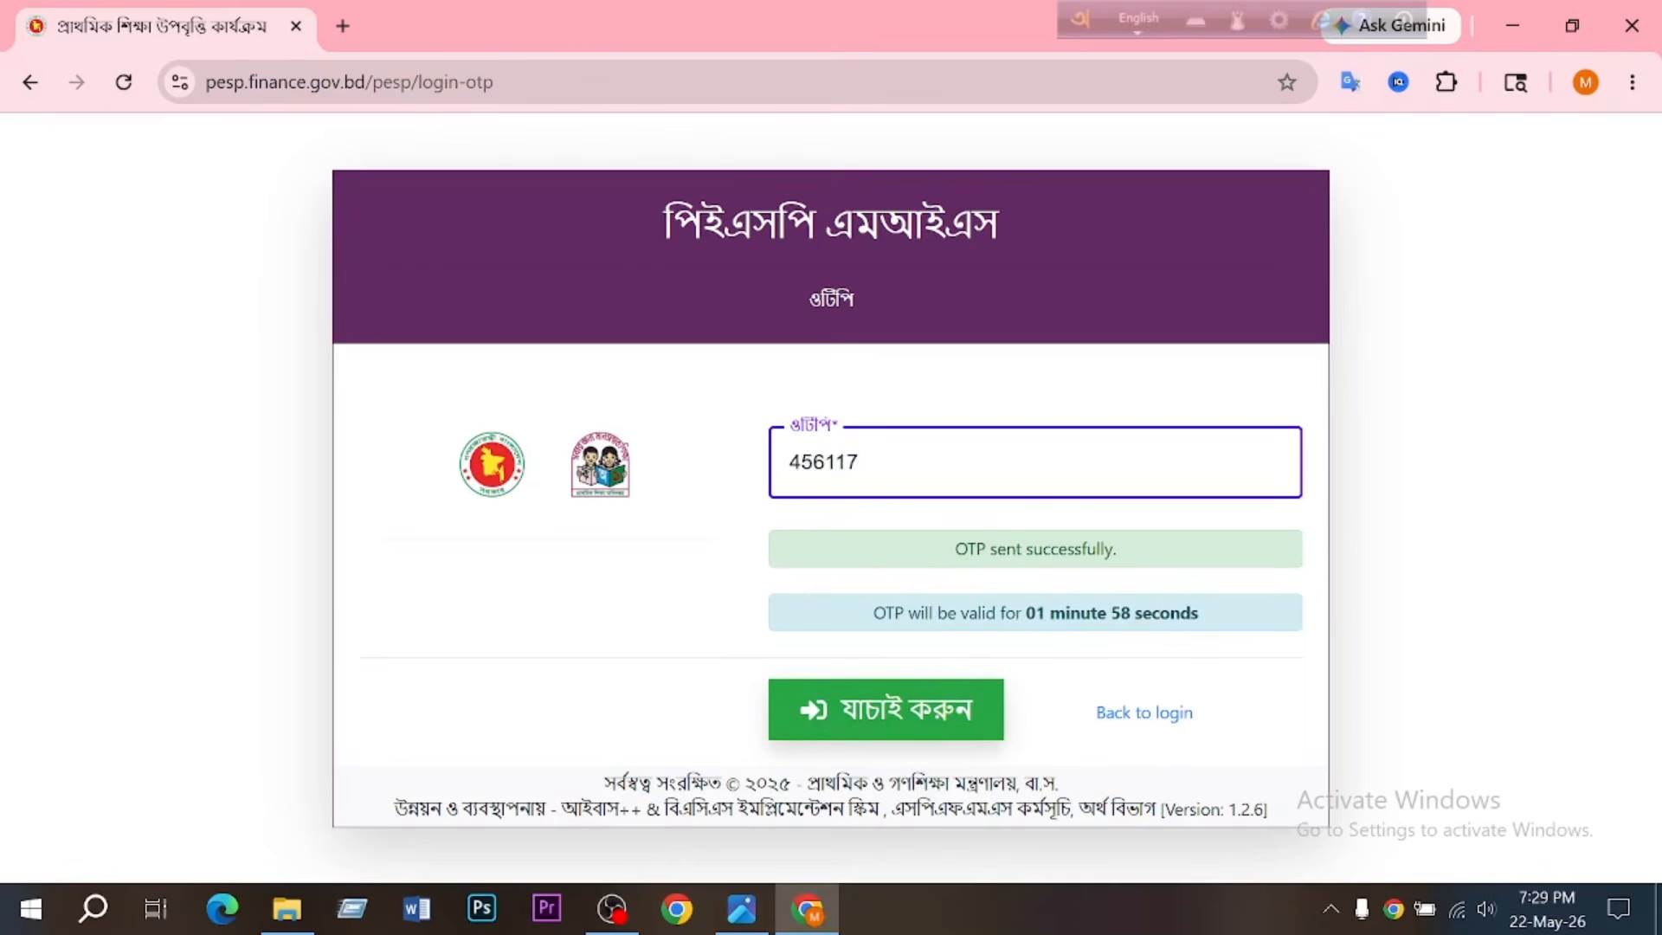
key("ctrl+a")
left_click(860, 462)
left_click(887, 718)
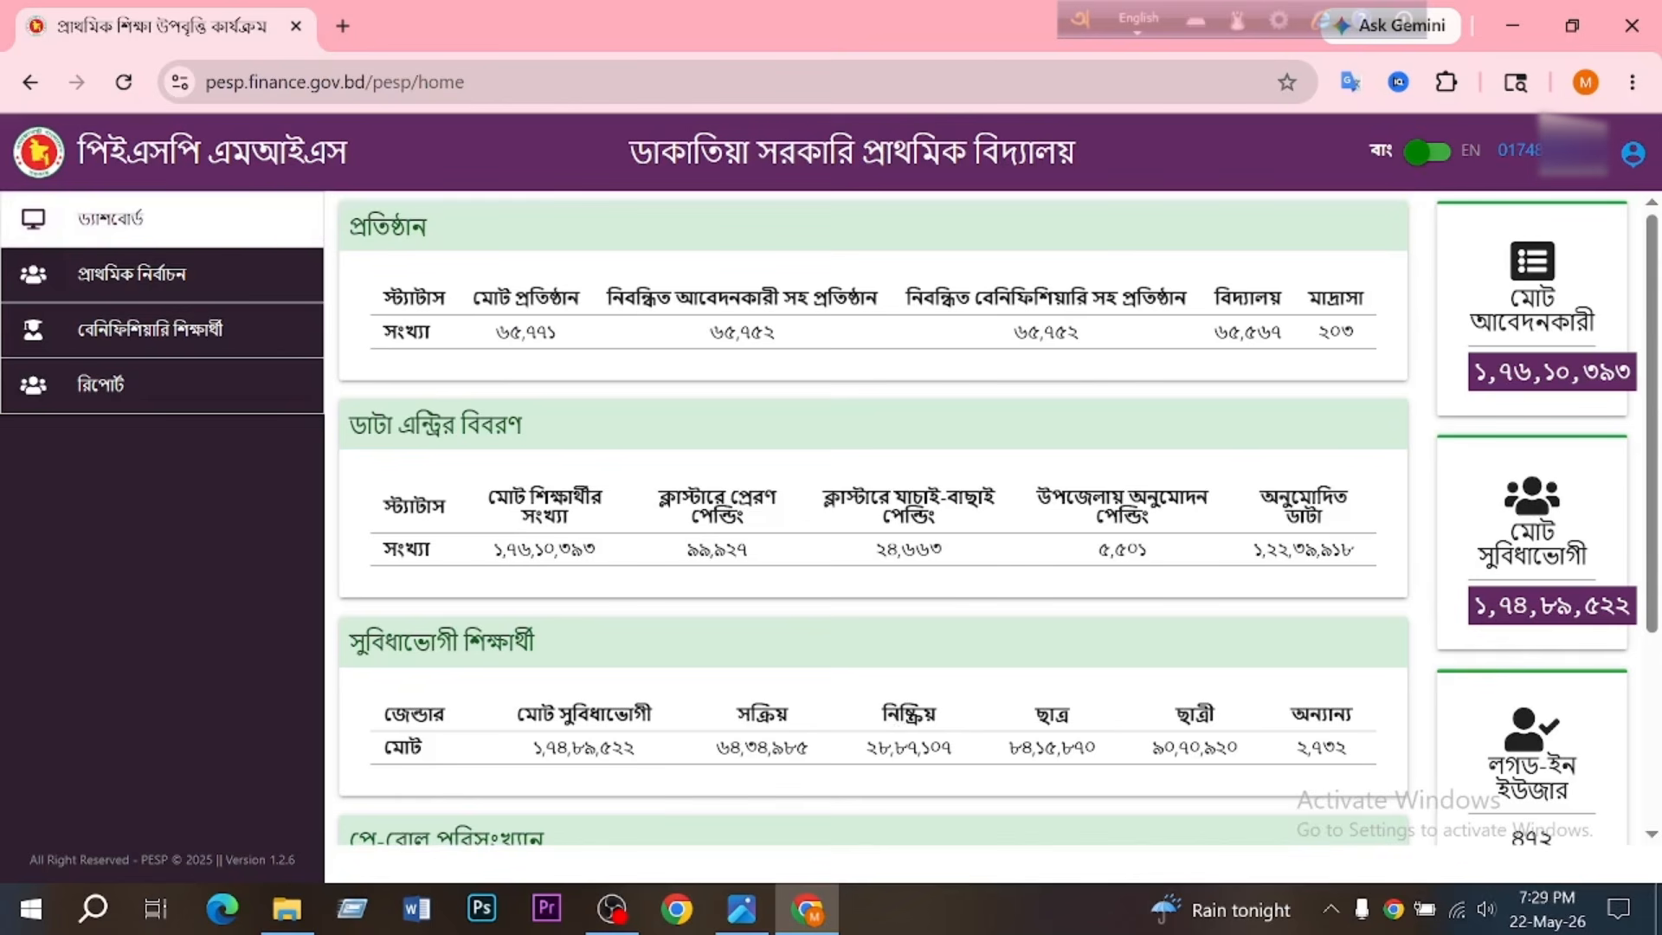
left_click(684, 102)
left_click(684, 102)
left_click_drag(542, 83, 221, 86)
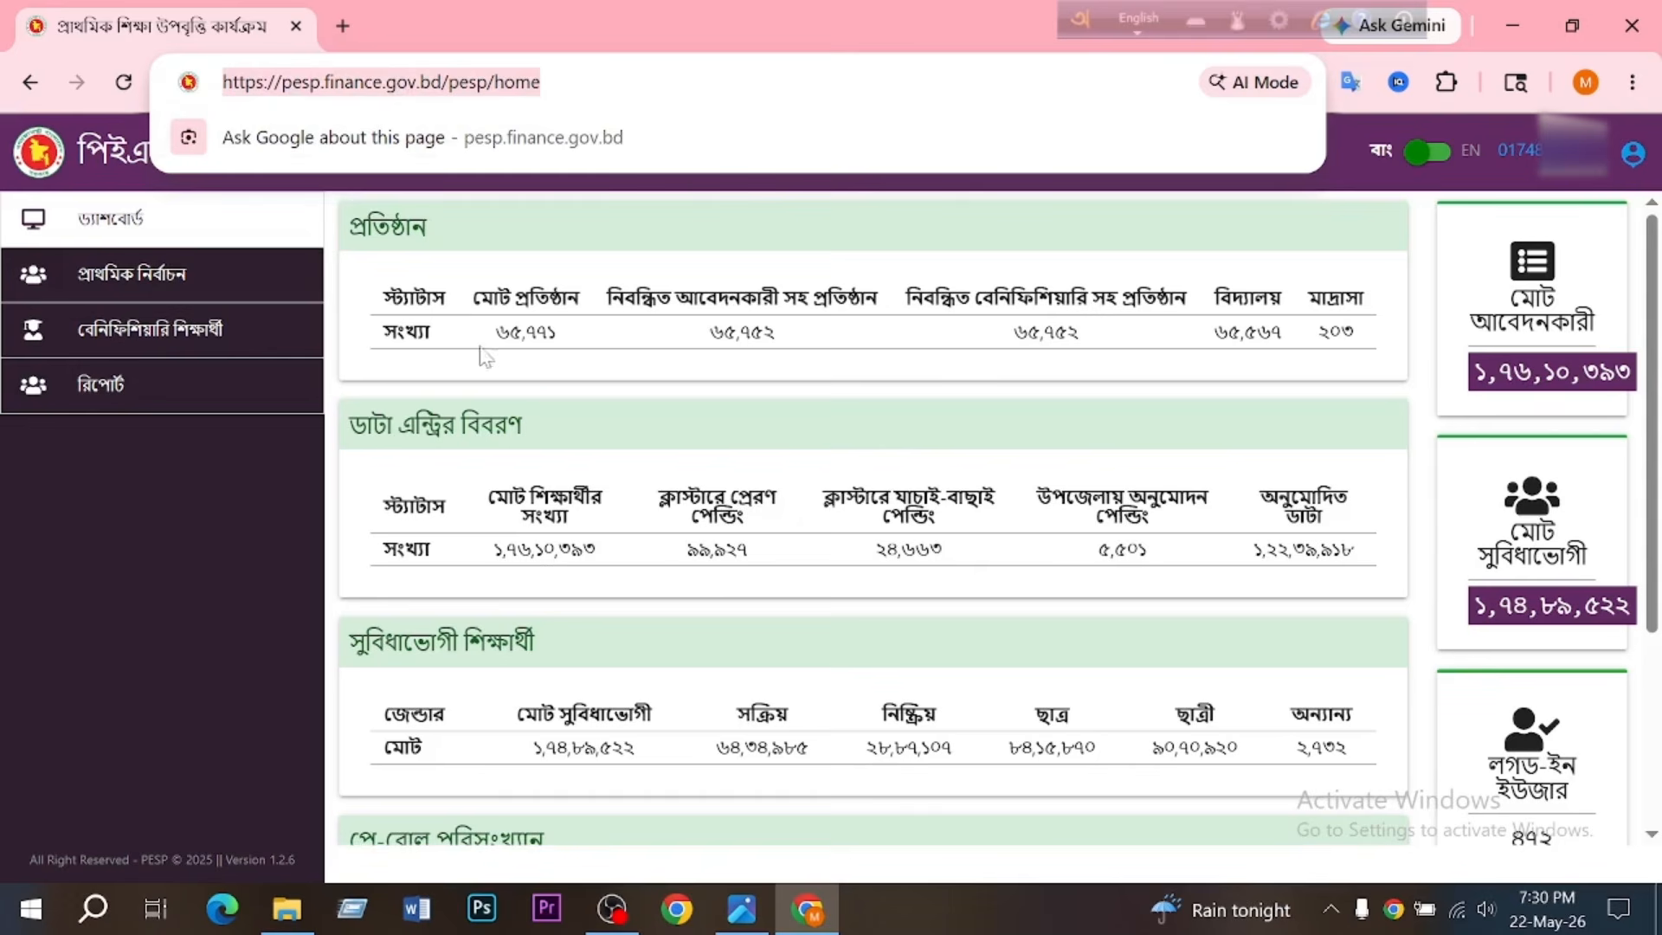
left_click(720, 85)
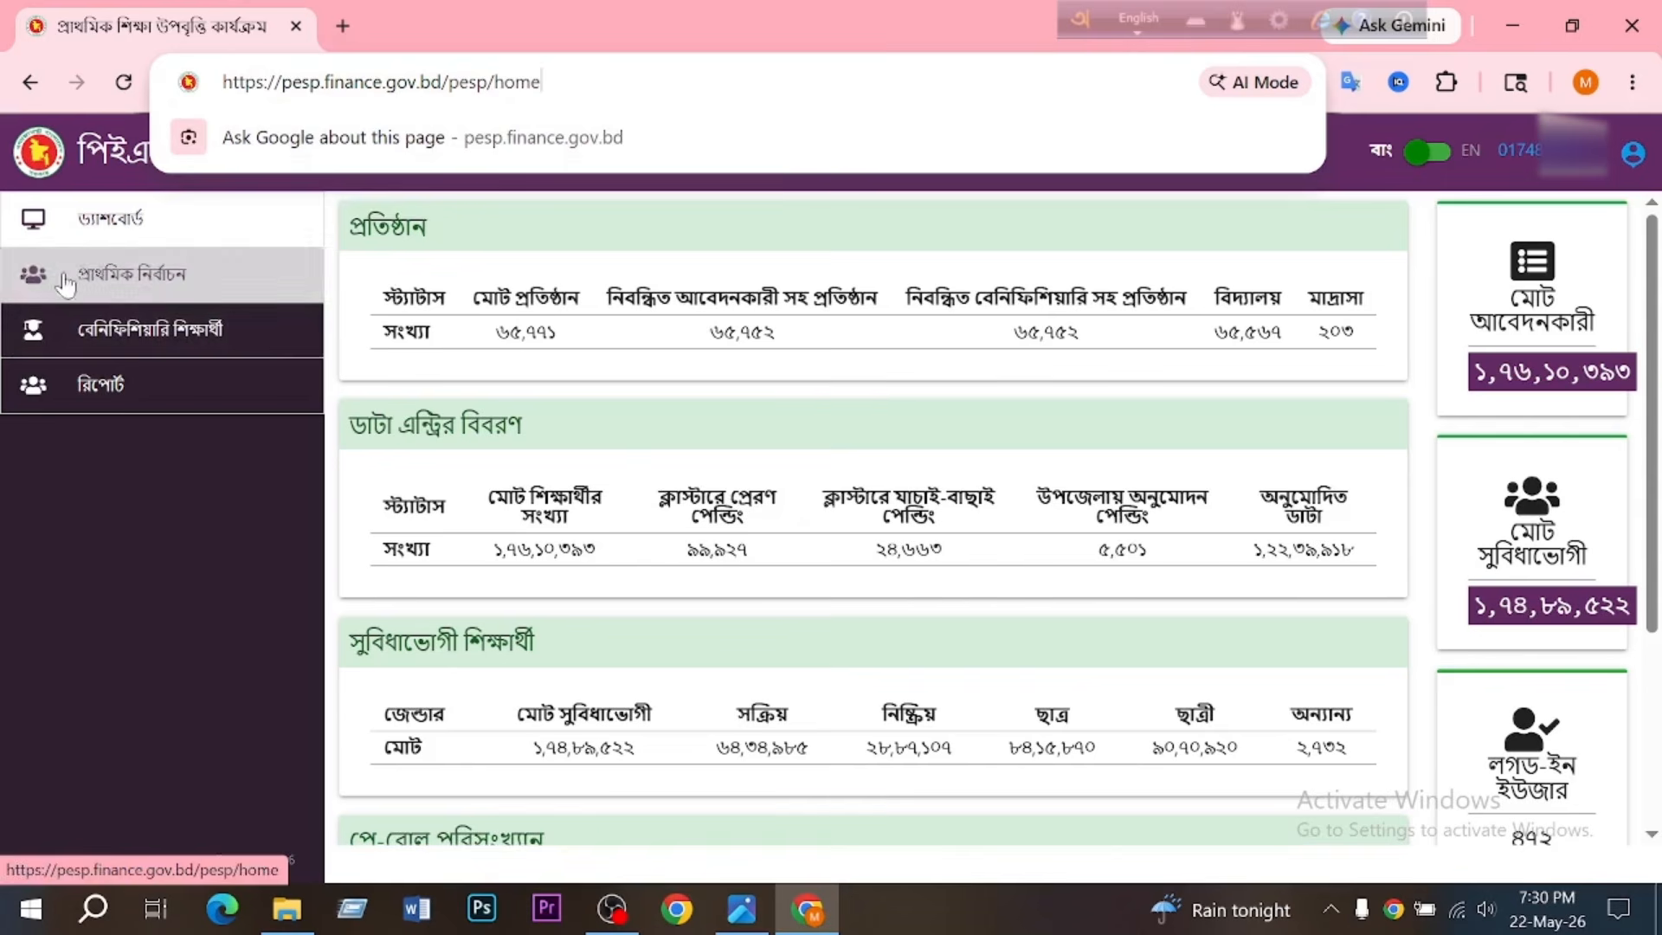
- Start a new student entry under প্রাথমিক নির্বাচন and paste the student's birth certificate number
left_click(152, 285)
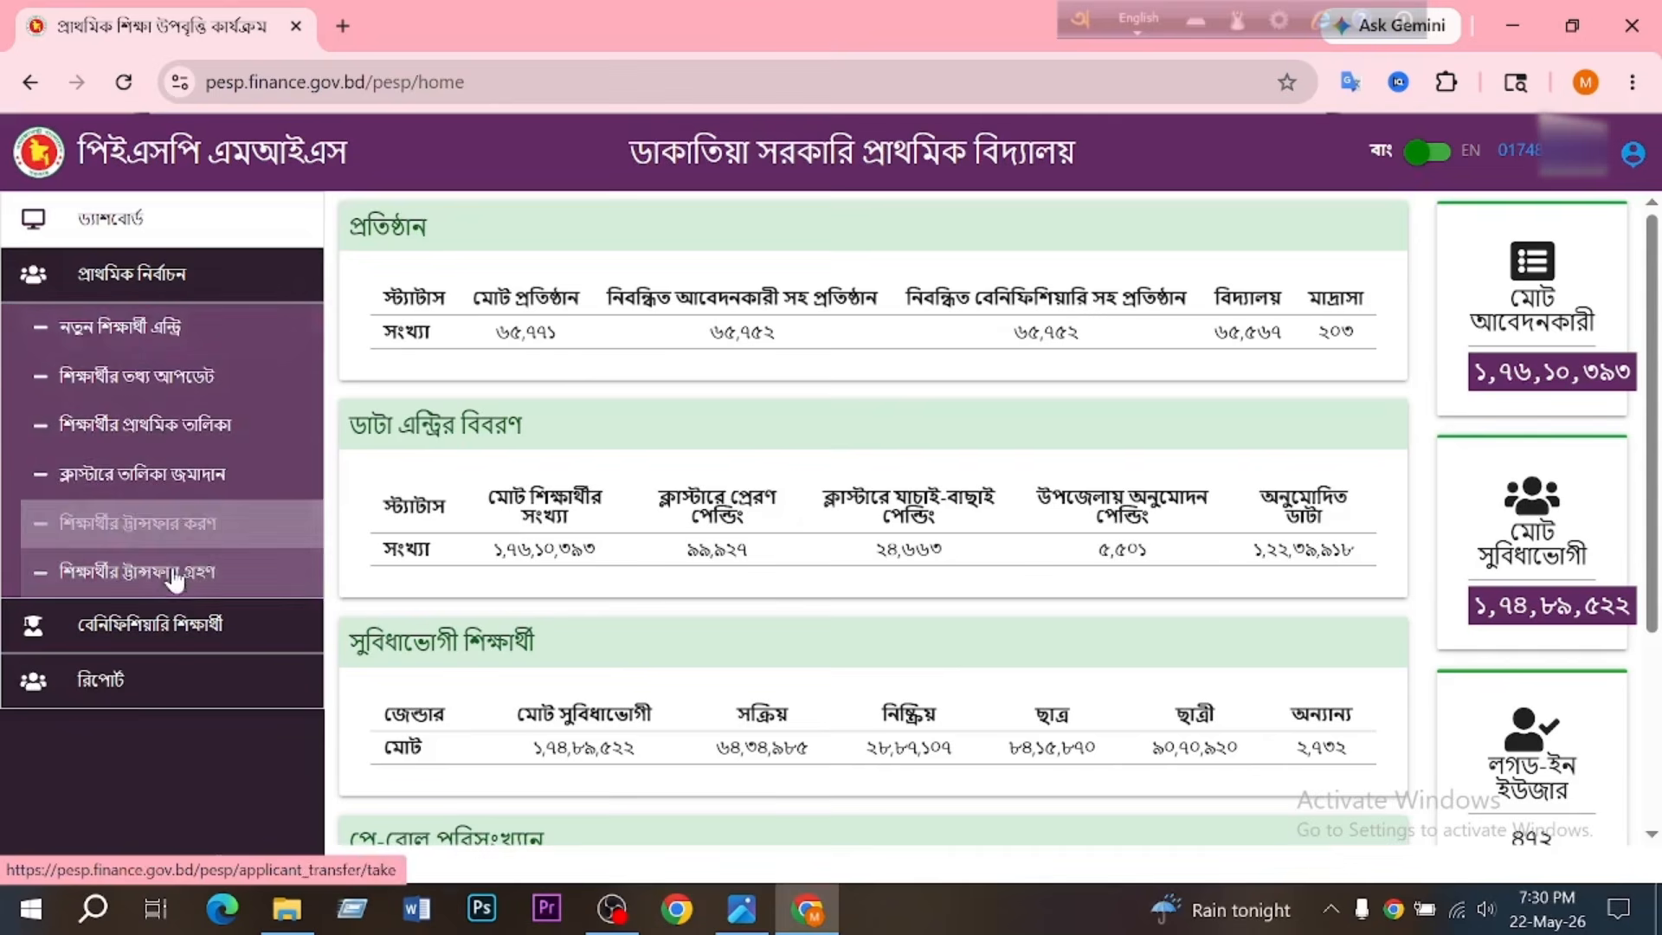
left_click(149, 339)
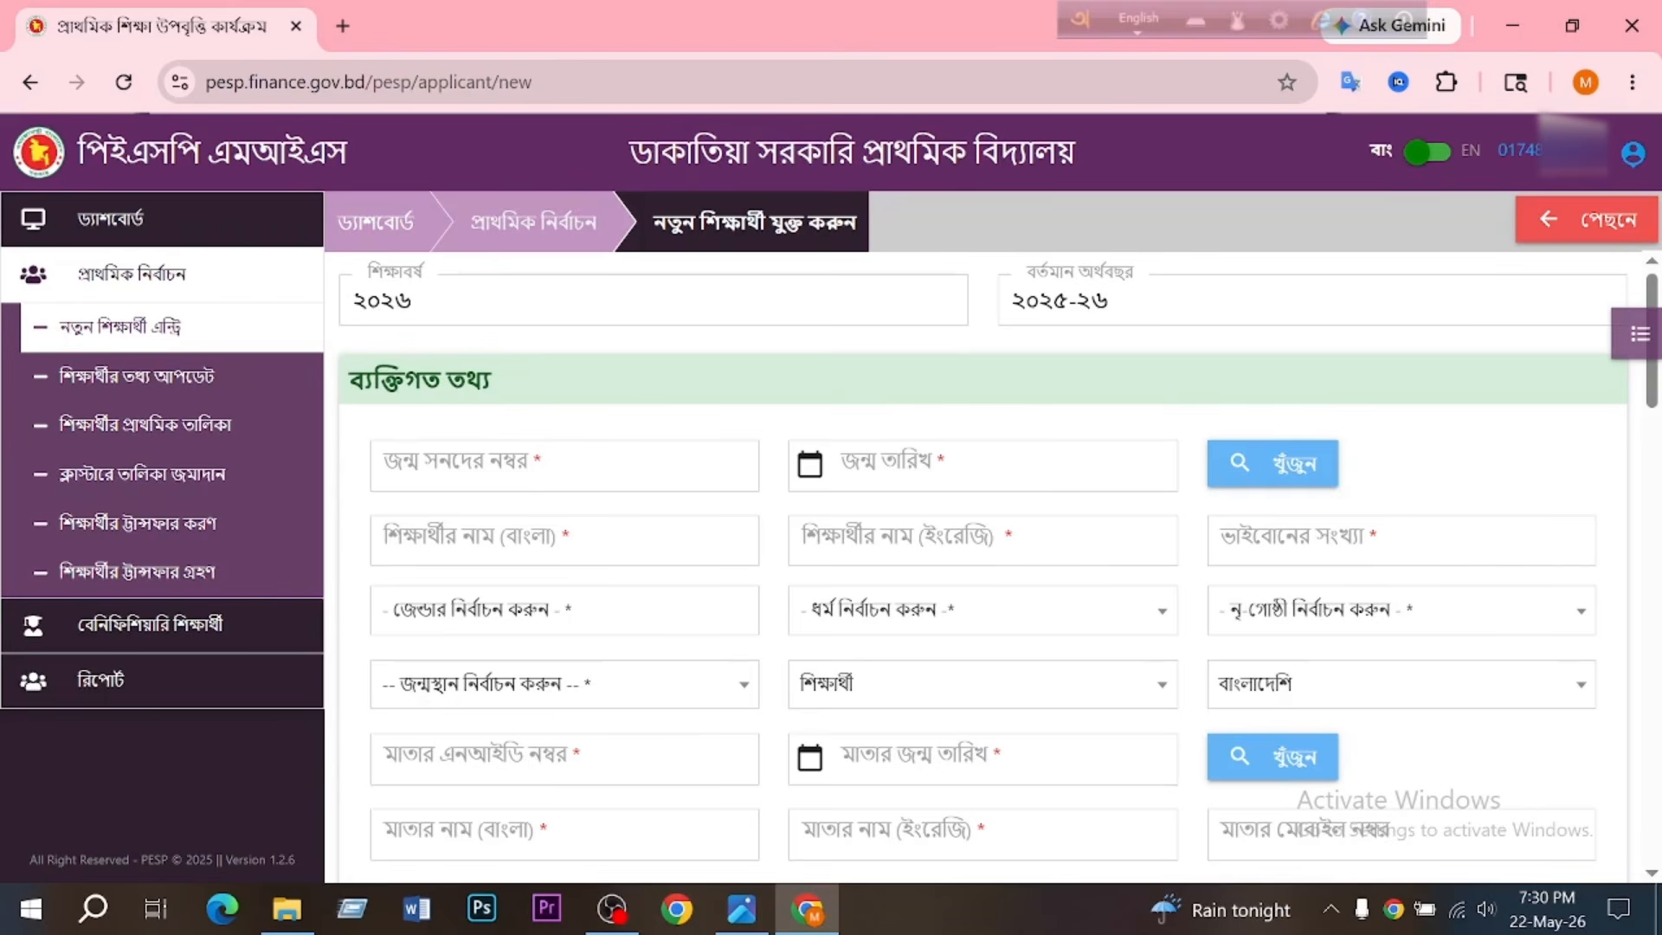
left_click(564, 466)
key("ctrl+v")
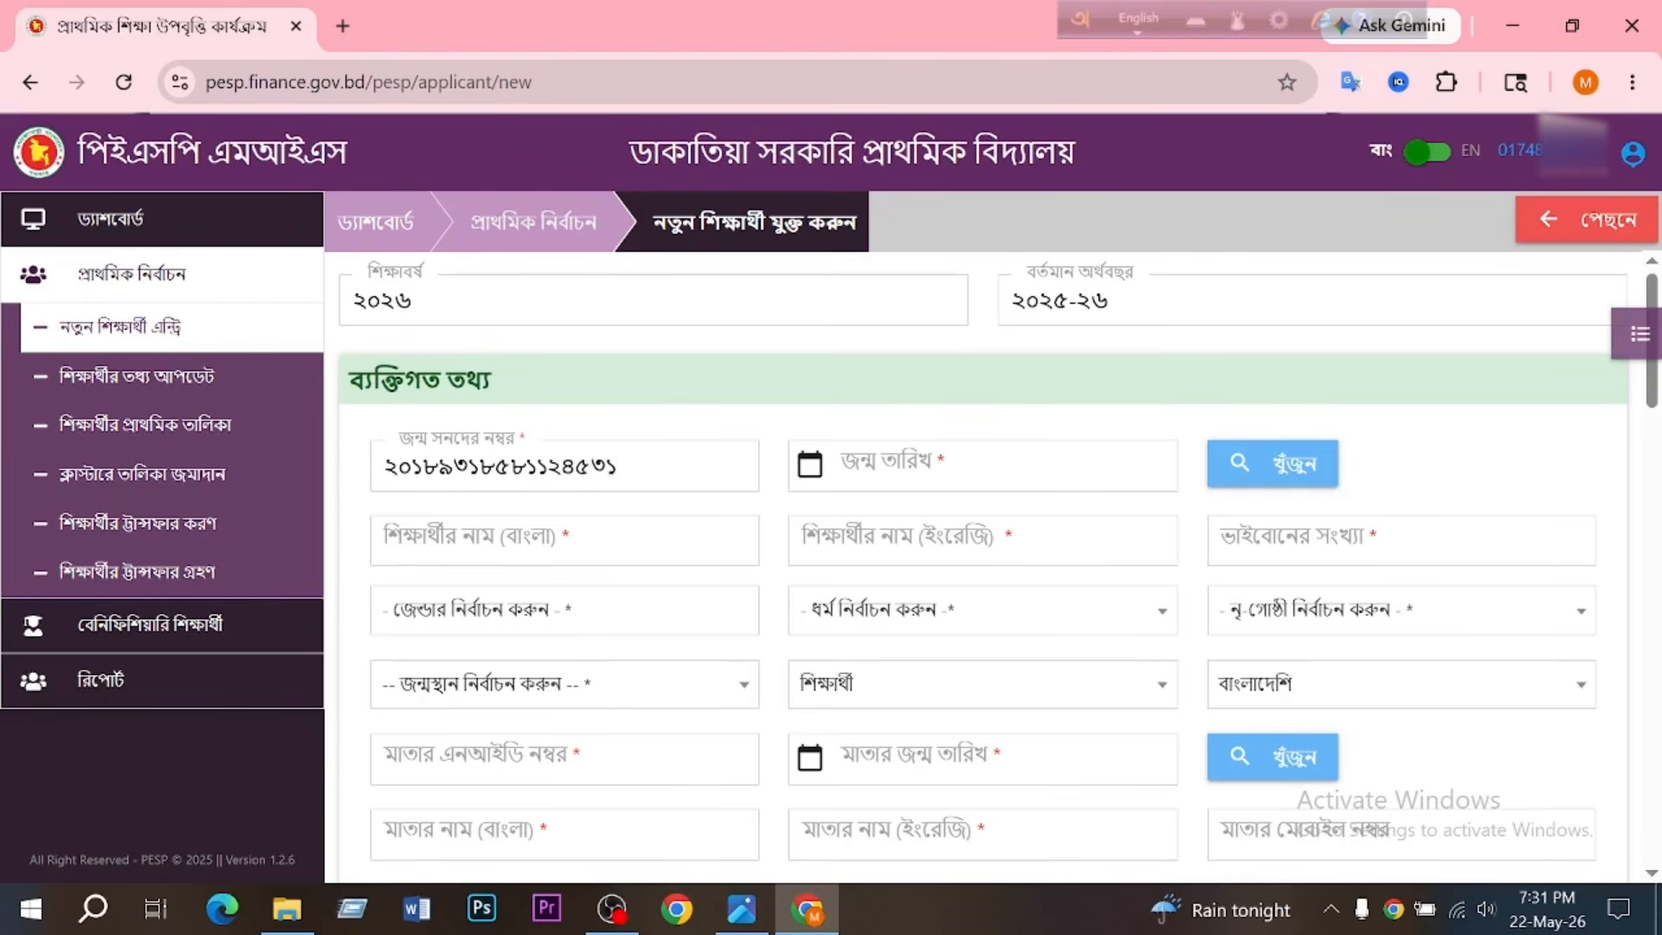
- Set the student's date of birth with the date picker and look up the student's birth record
left_click(950, 475)
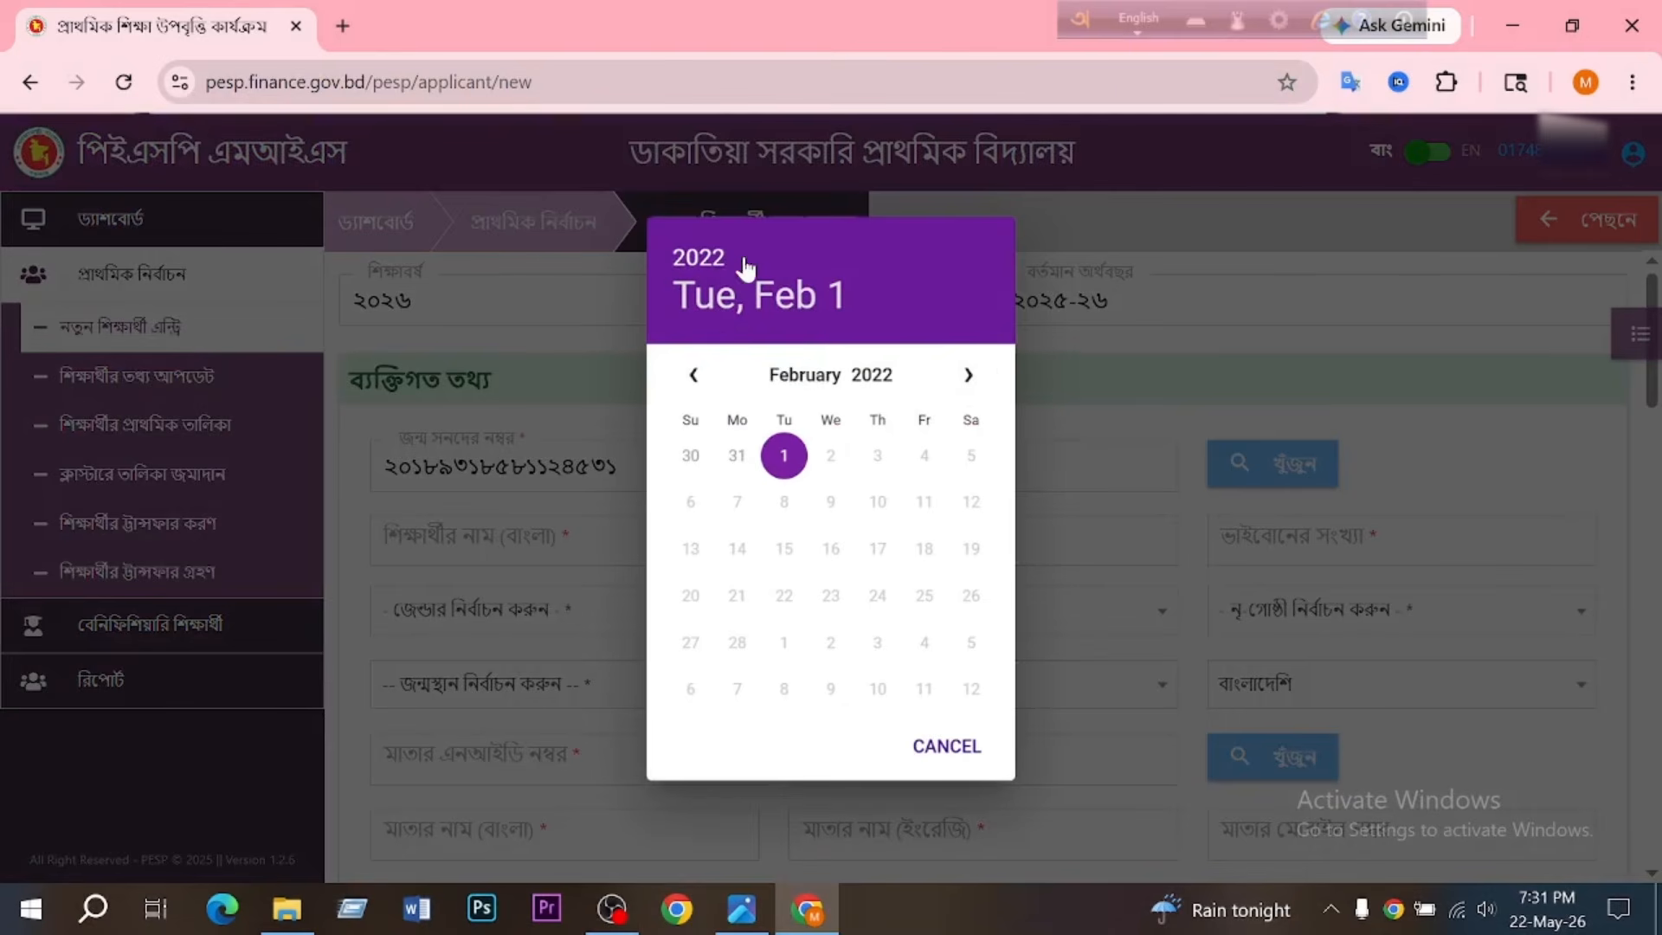
left_click(717, 263)
left_click(846, 542)
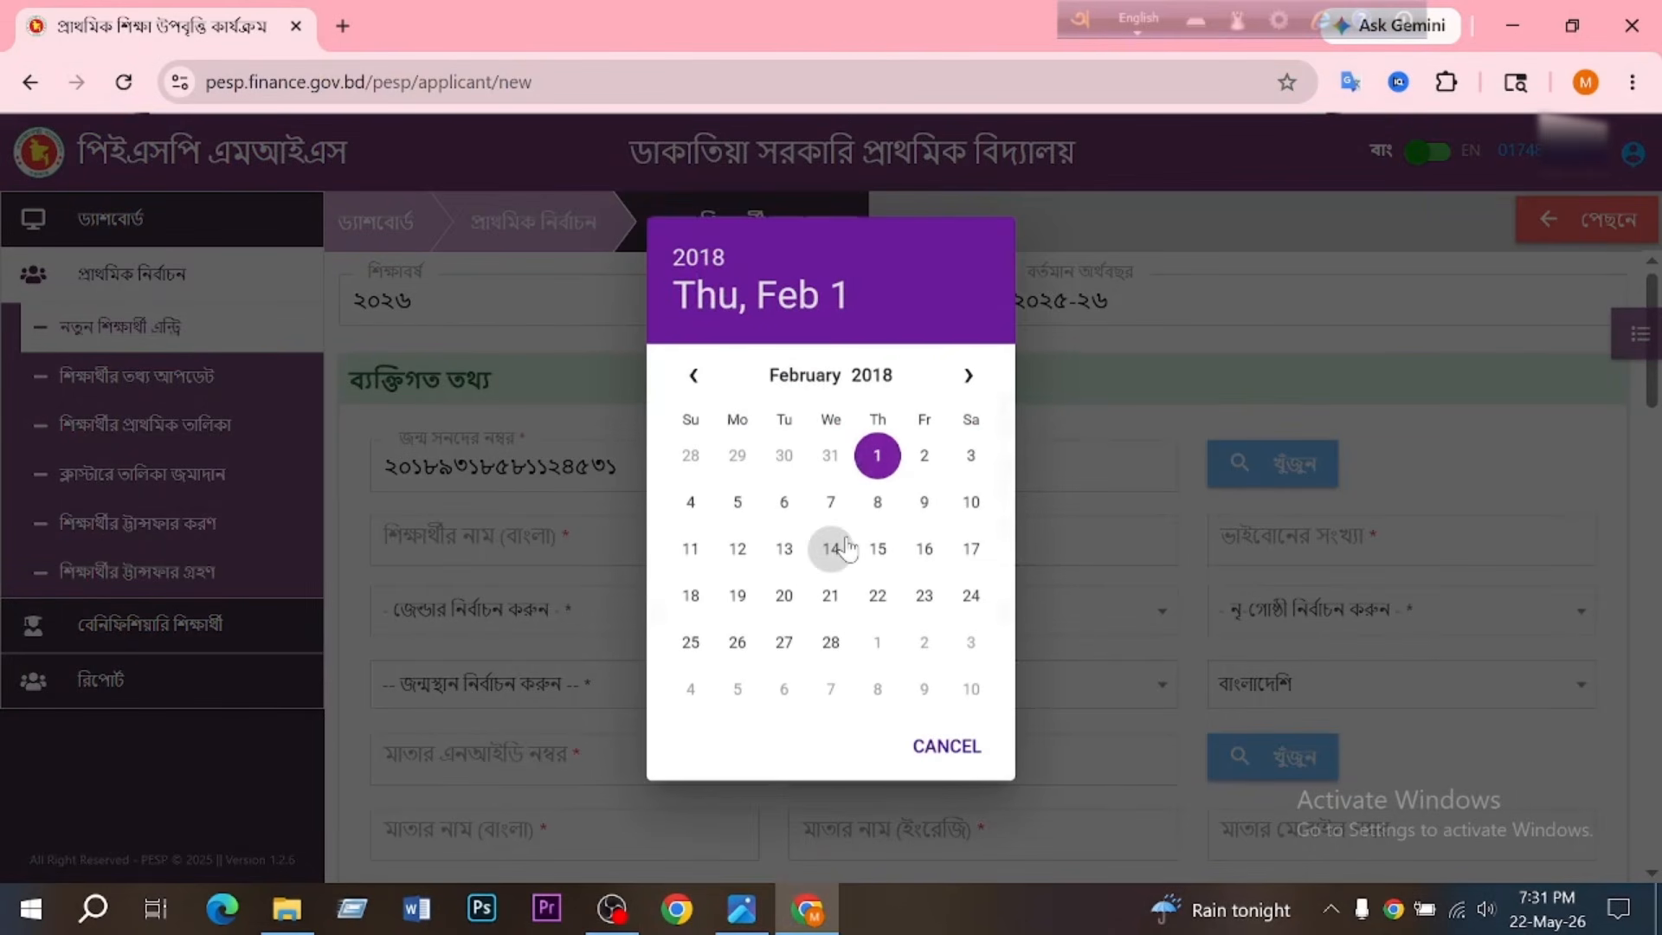
left_click(827, 387)
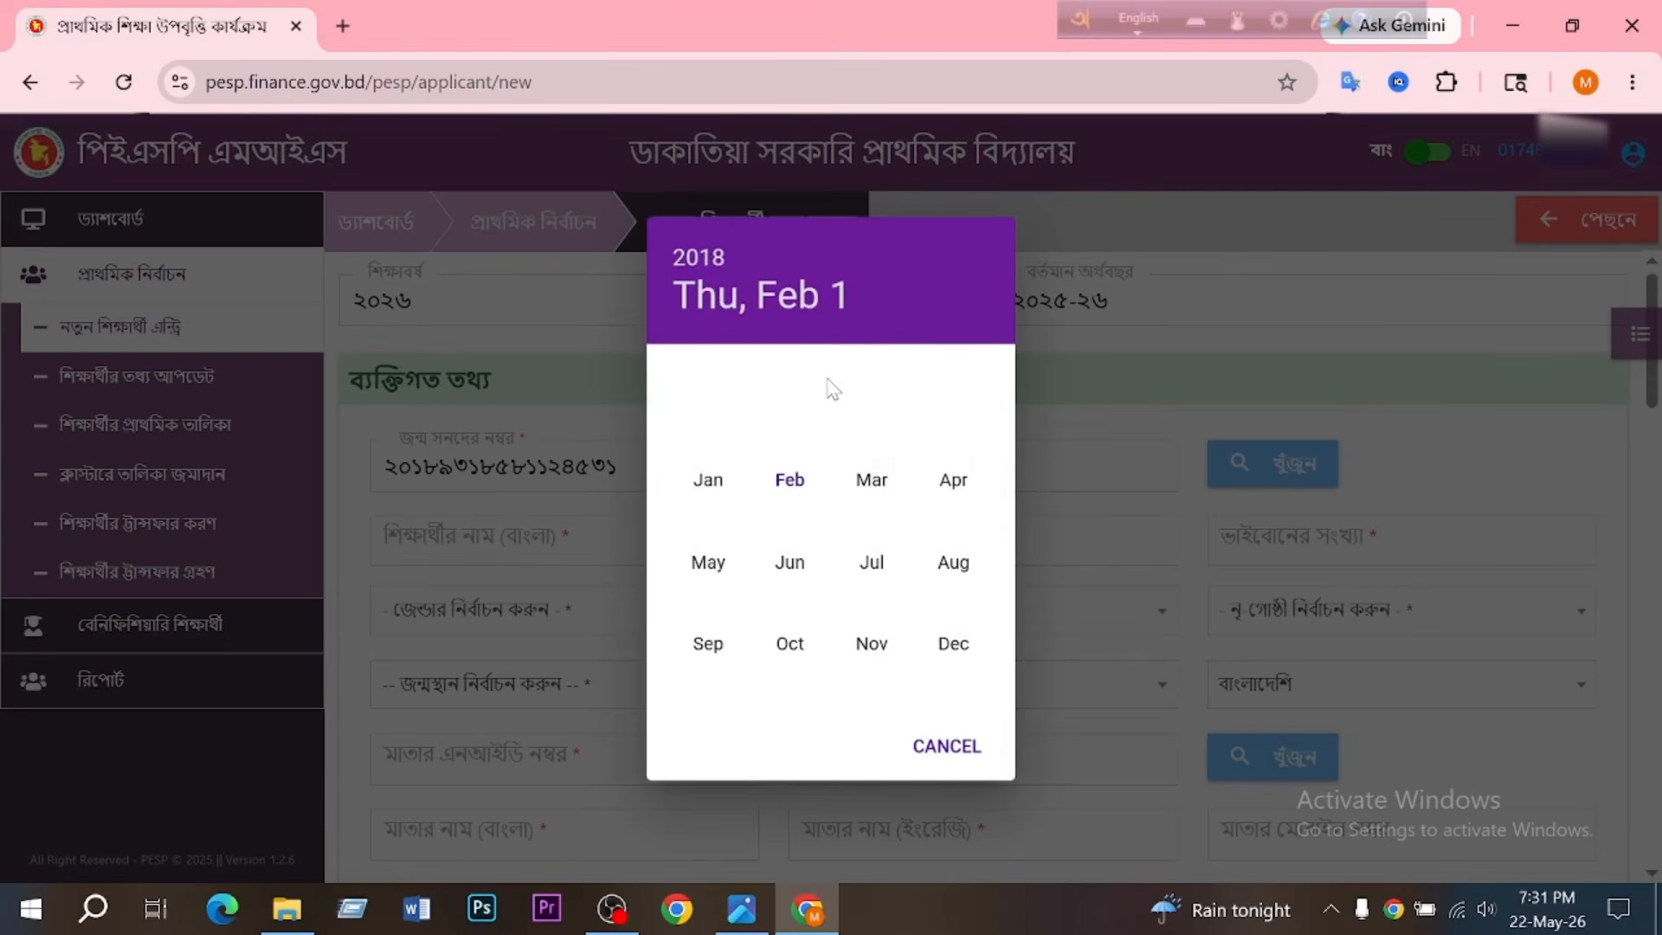
left_click(709, 564)
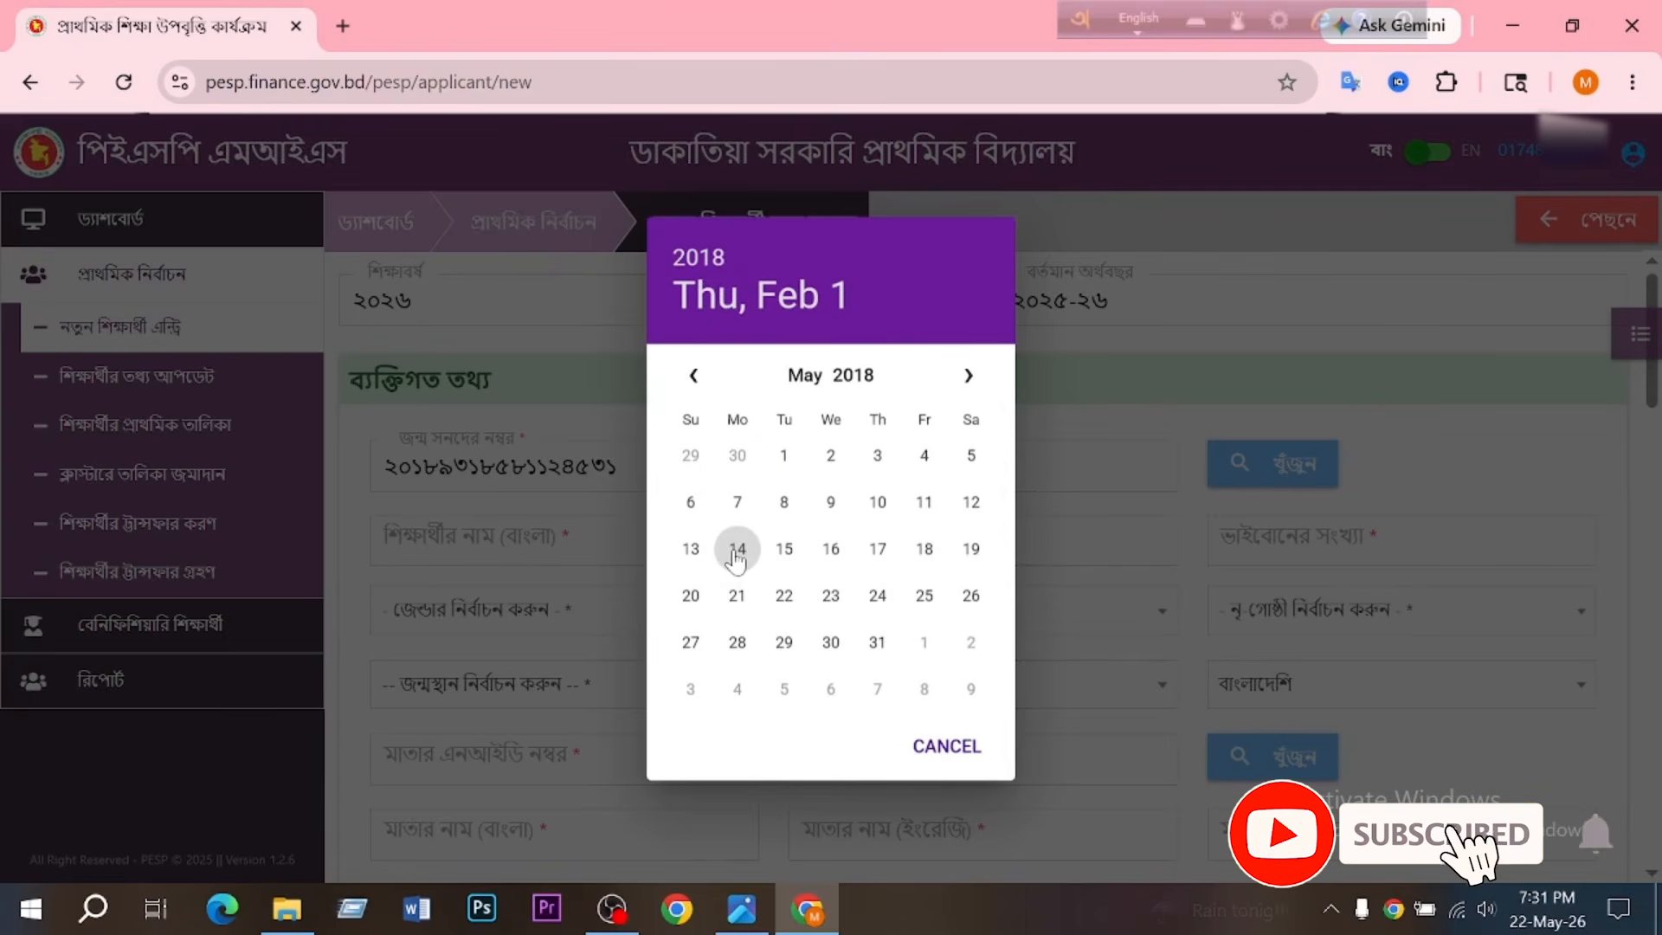
left_click(680, 506)
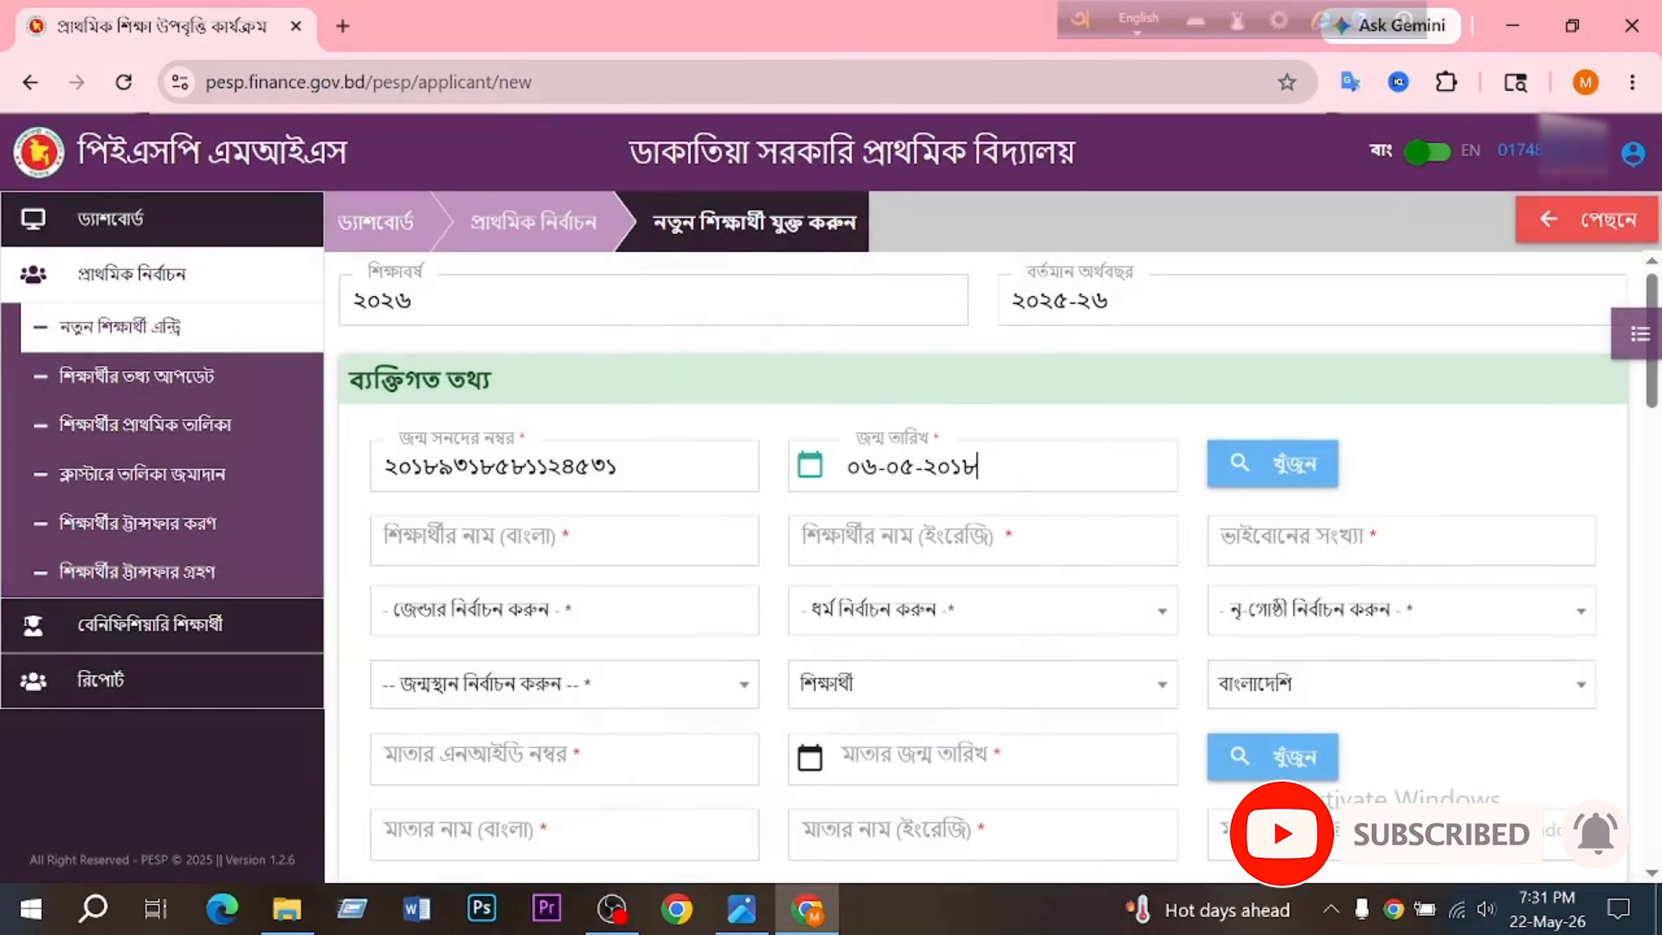
left_click(1285, 472)
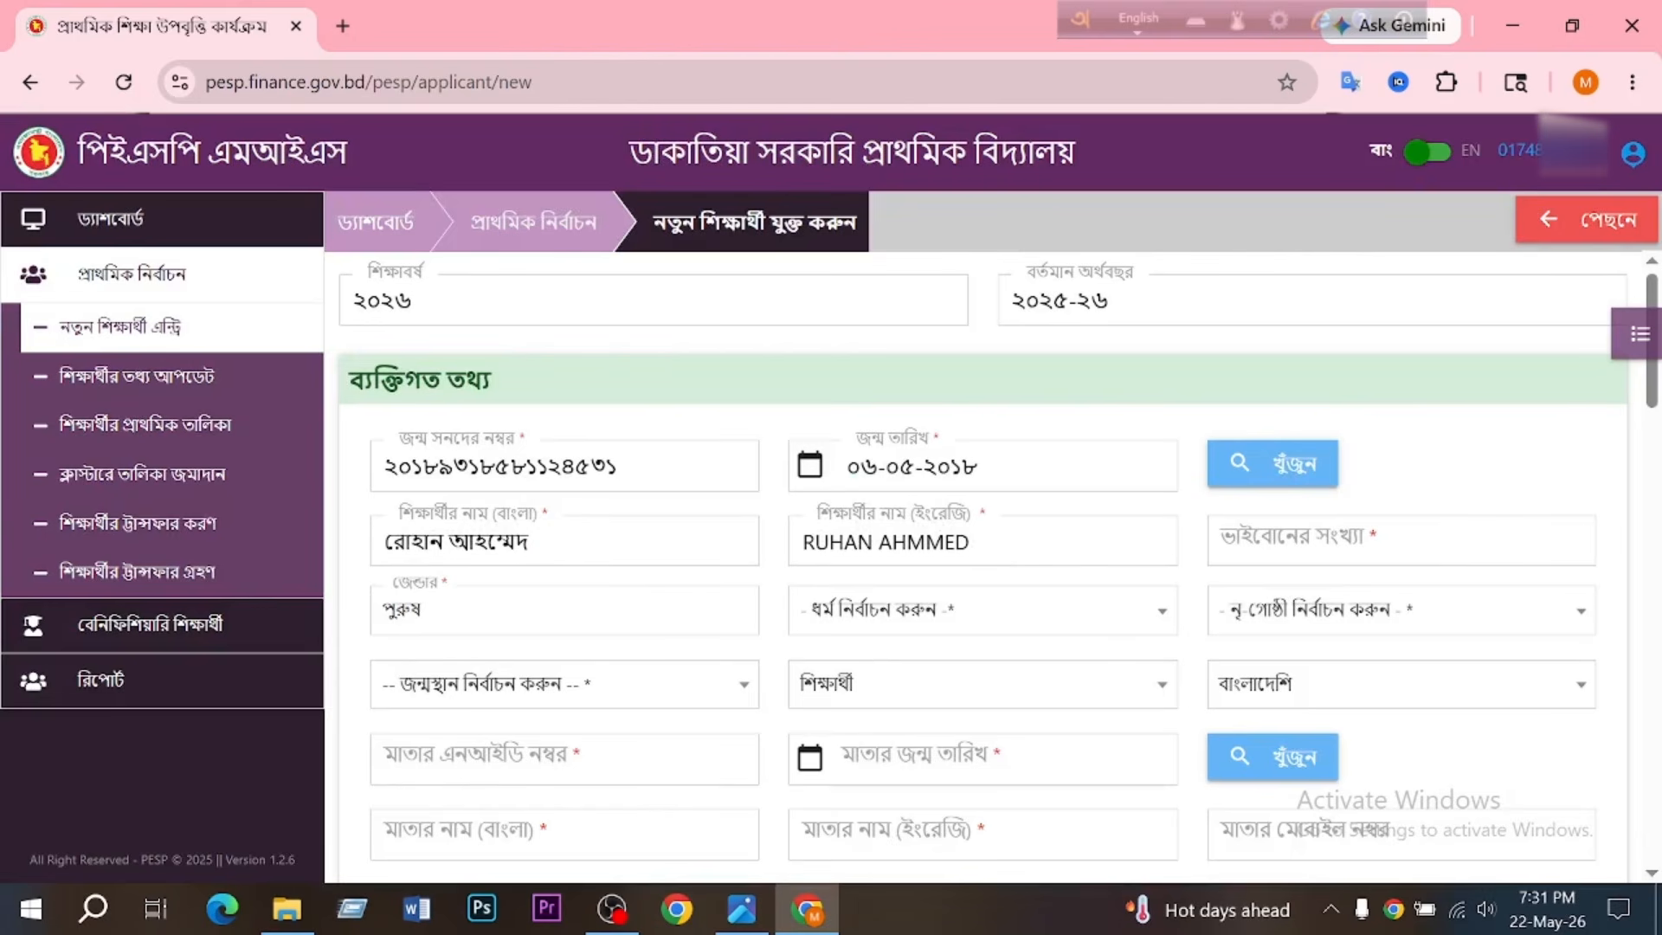
- Set the student's number of siblings to ২ and the religion to ইসলাম
left_click(1290, 541)
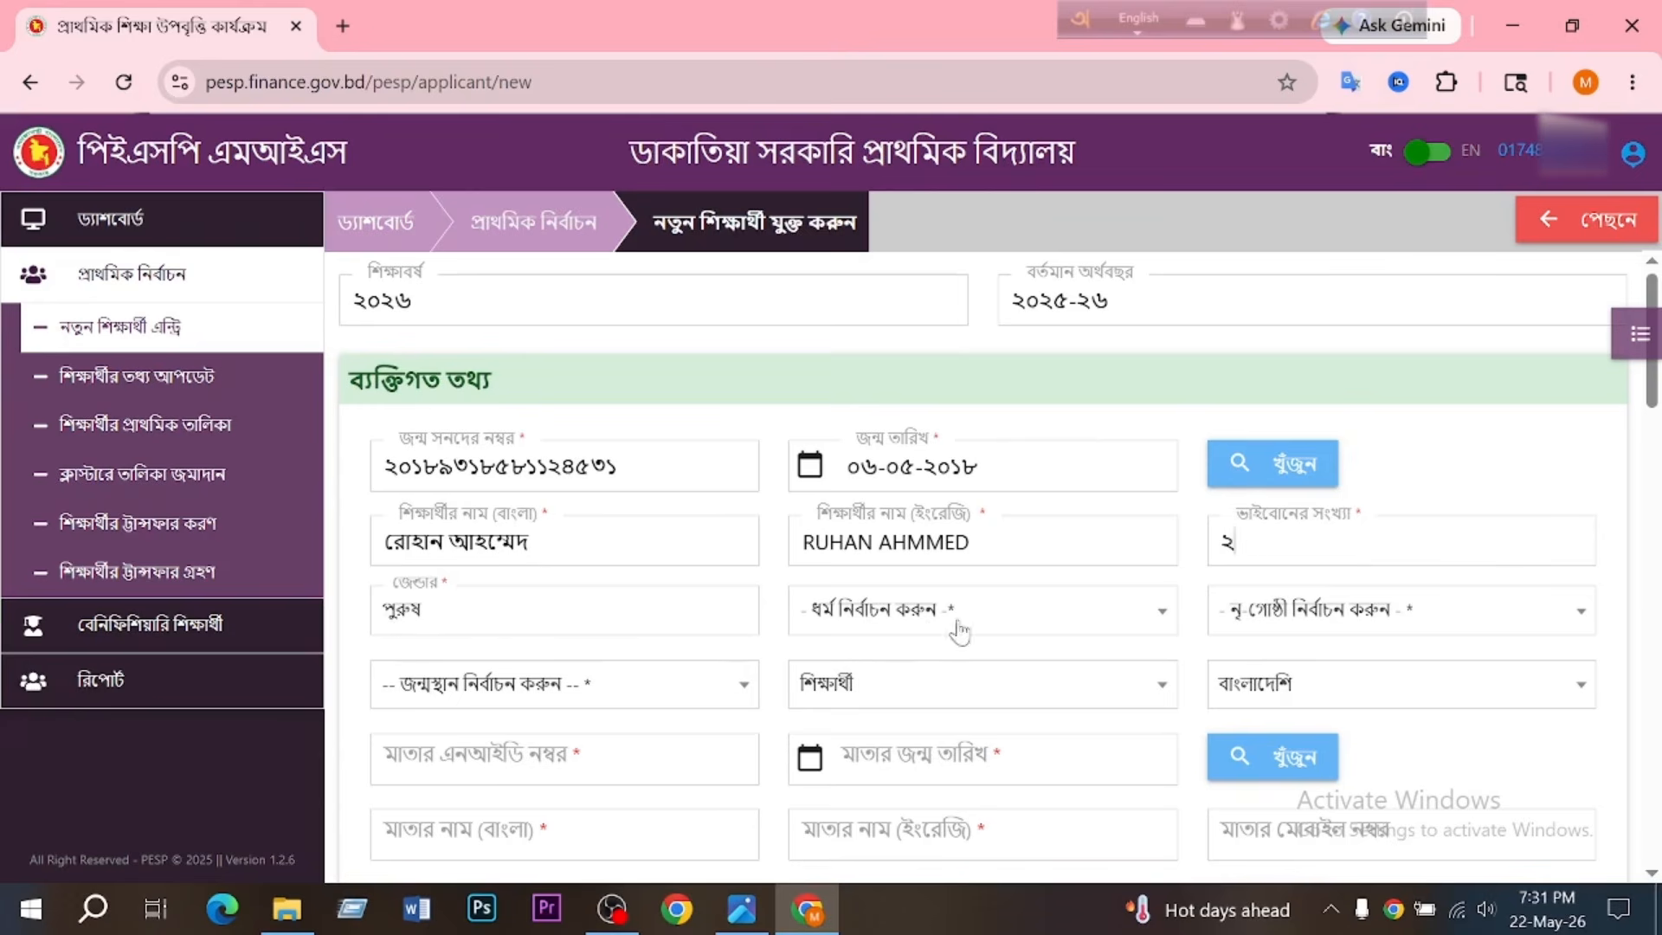
left_click(1157, 617)
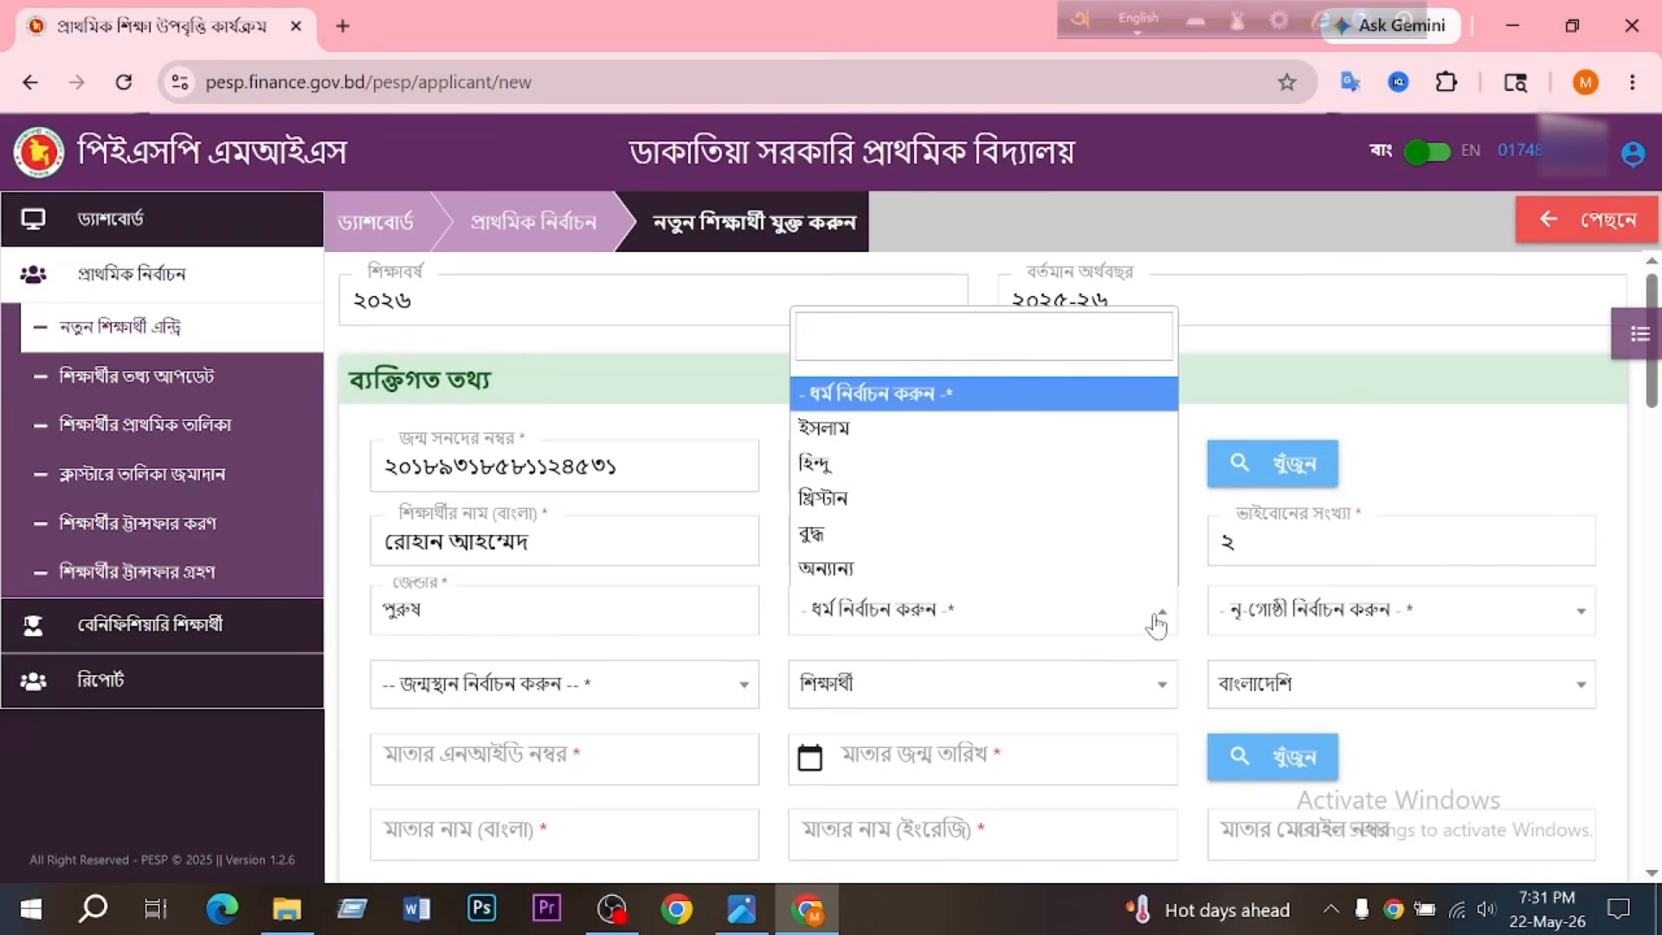
left_click(960, 429)
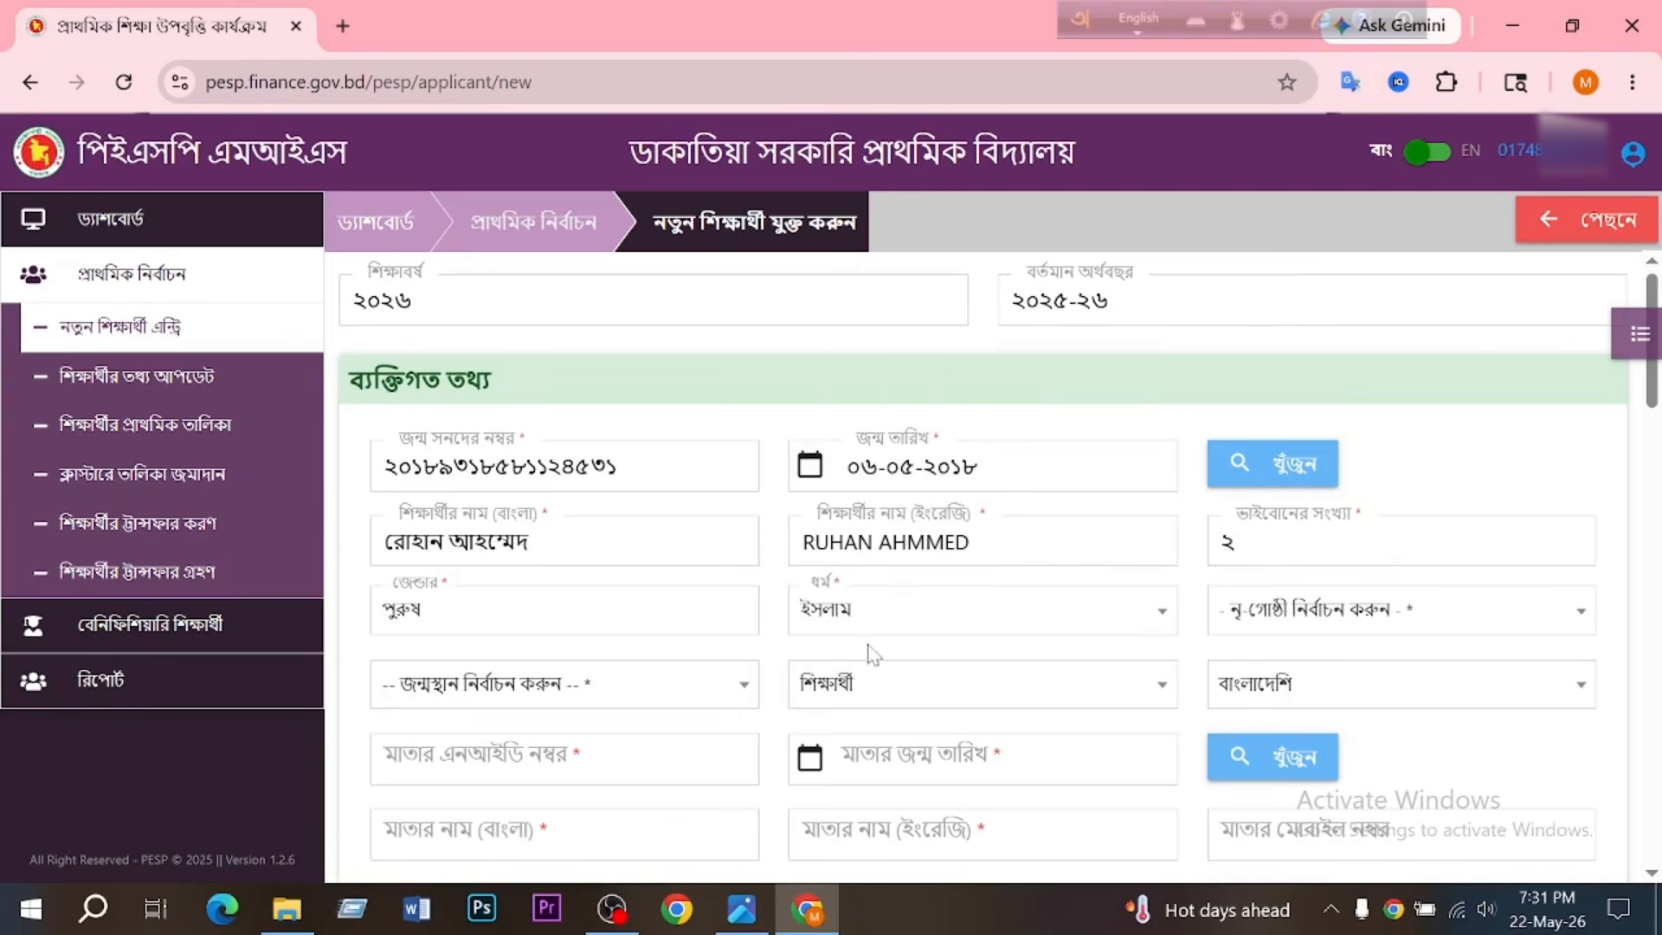
- Set the student's ethnic group membership to না and the place of birth to টাঙ্গাইল
left_click(1577, 616)
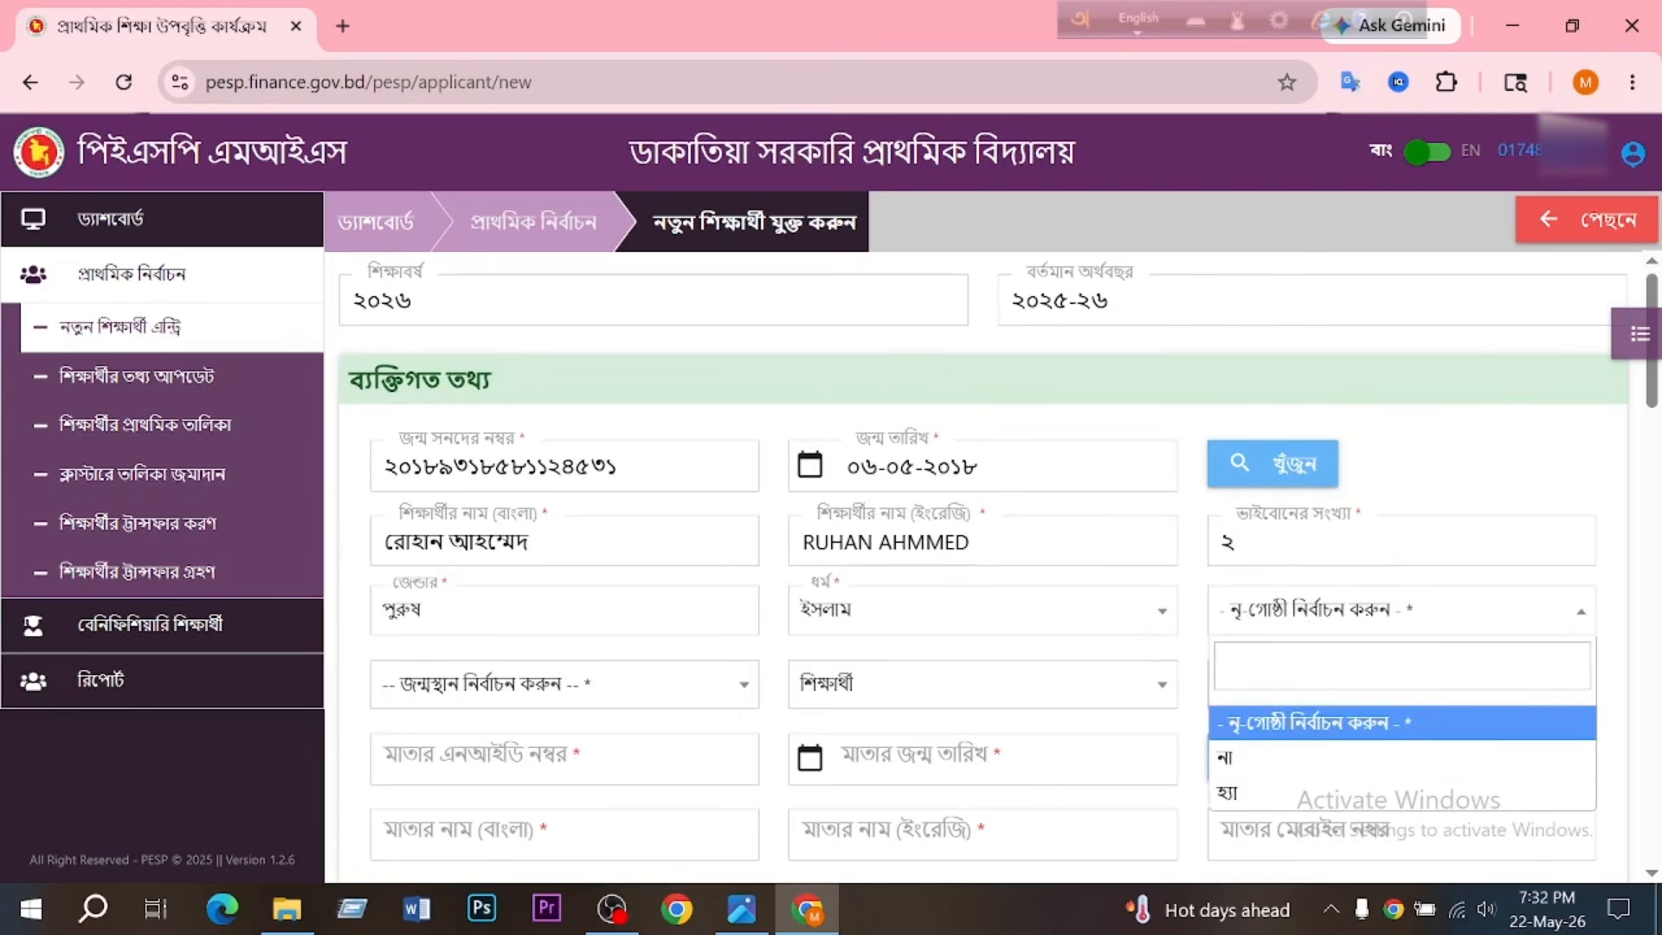
left_click(1275, 769)
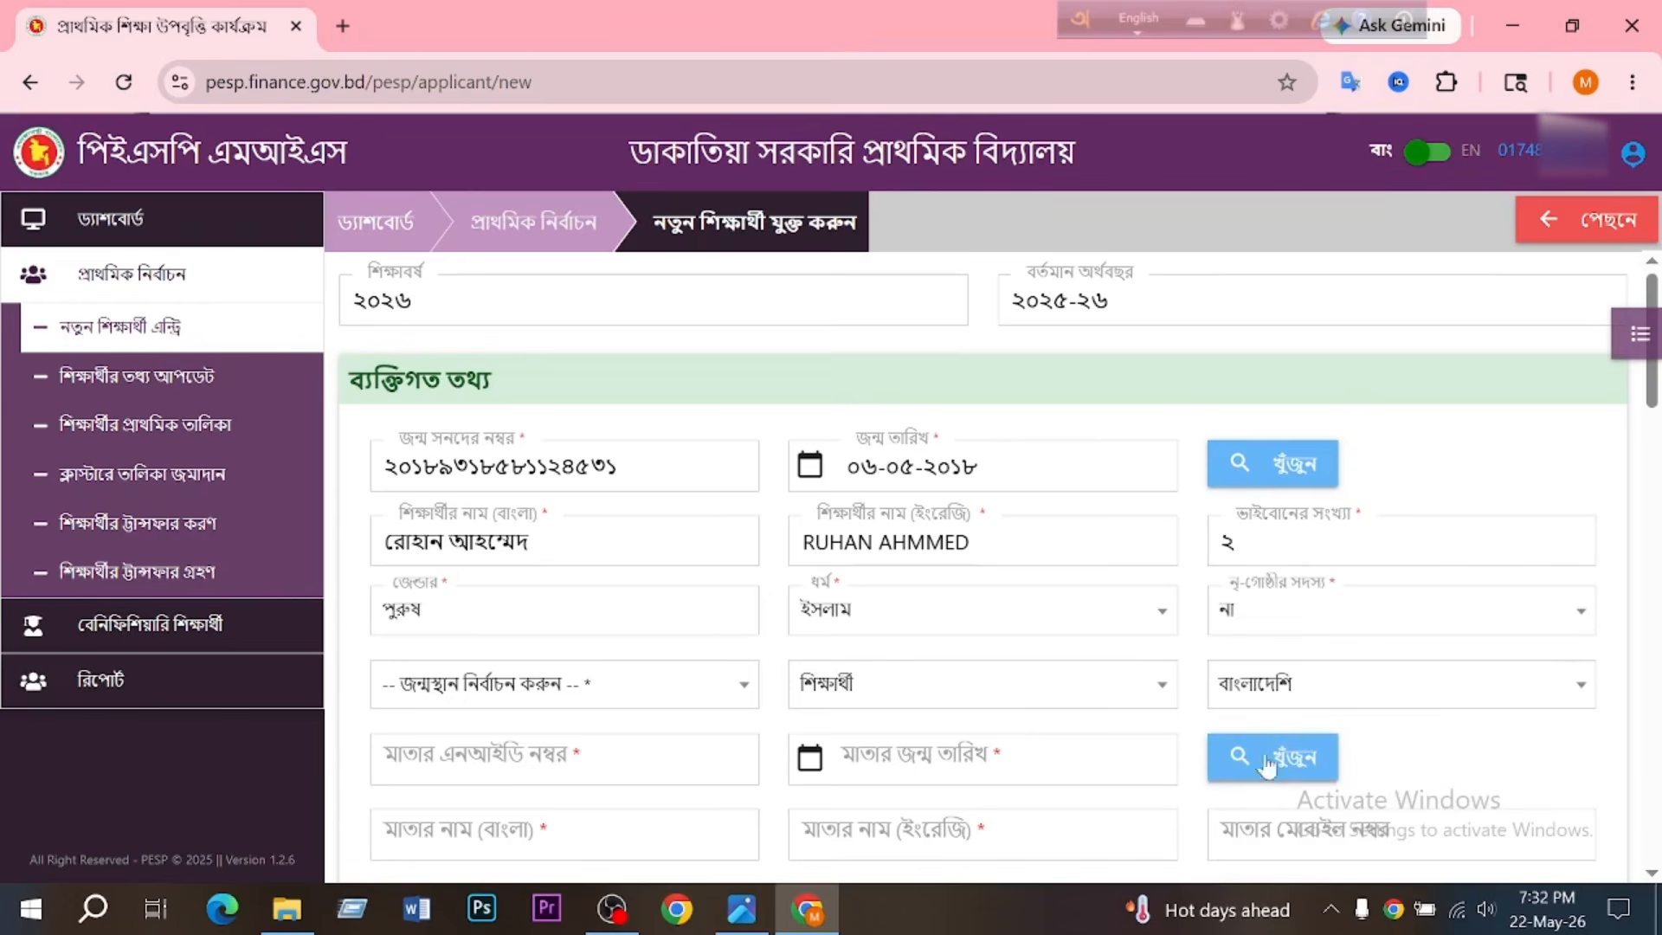
left_click(734, 696)
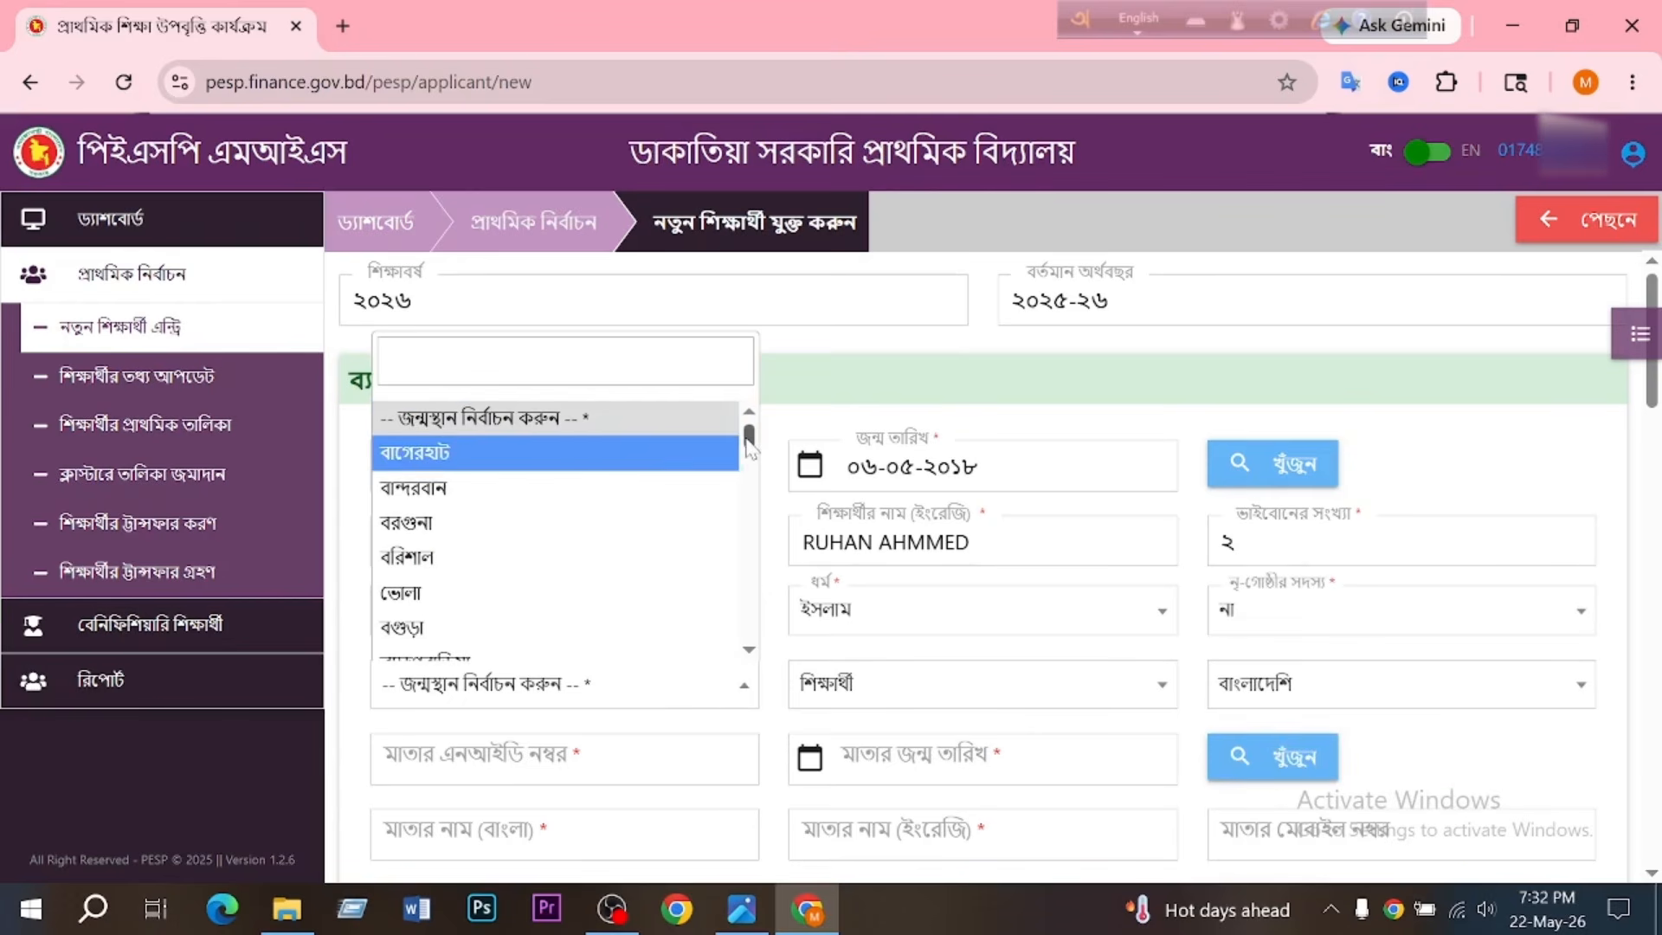
left_click_drag(750, 446, 750, 662)
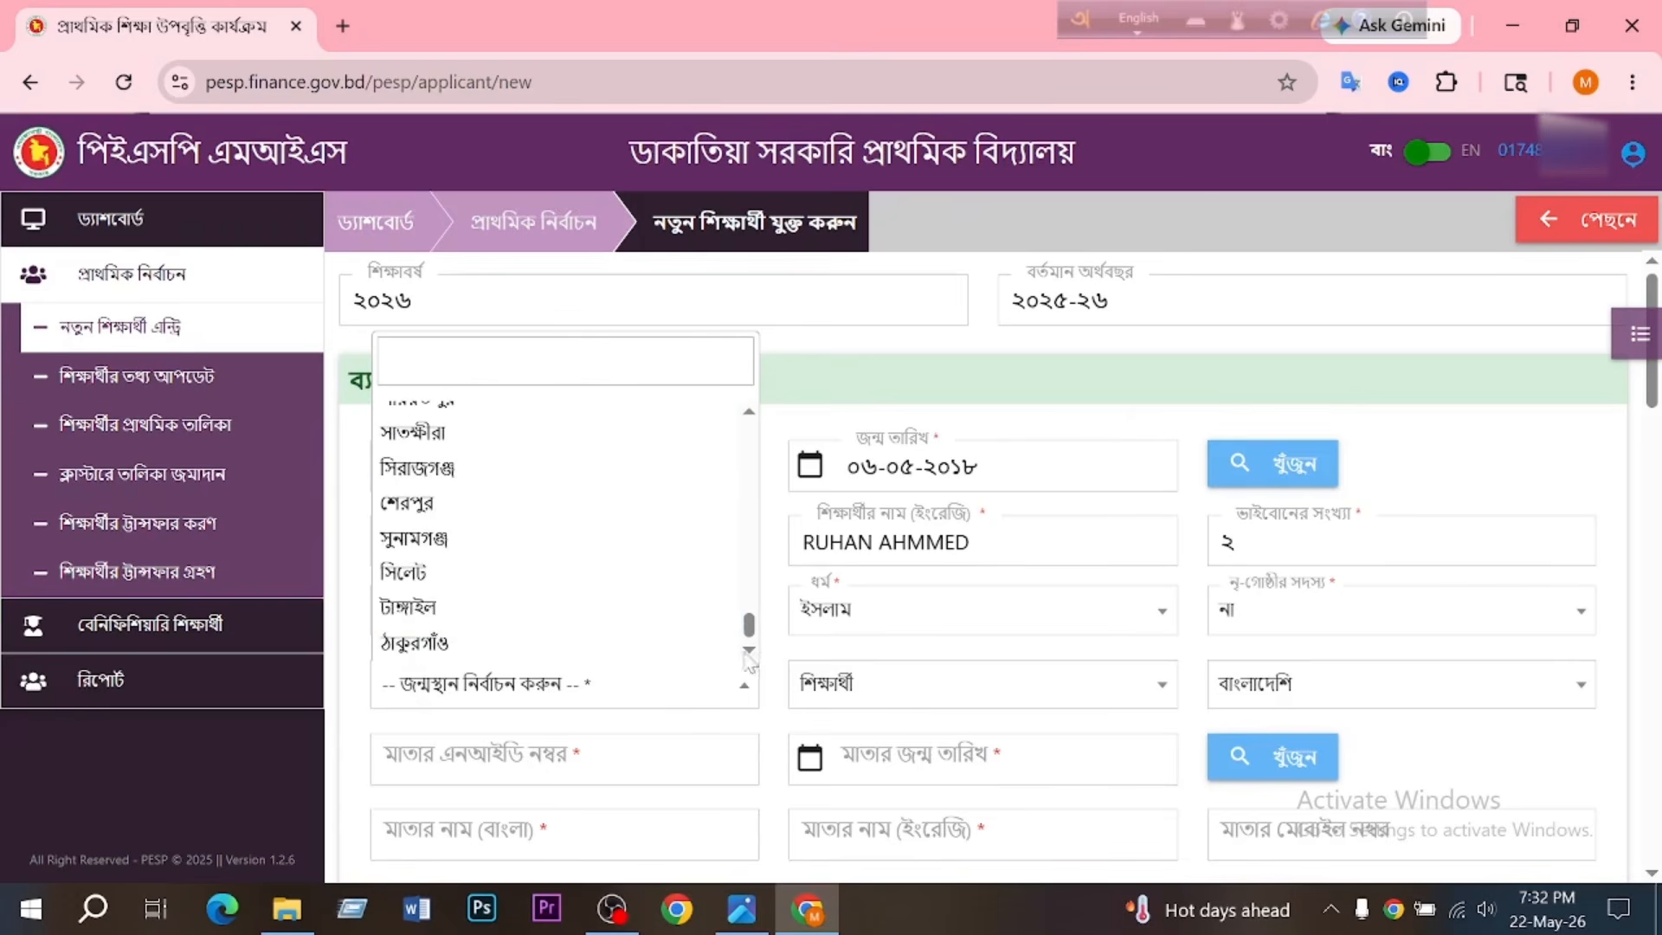
left_click(521, 610)
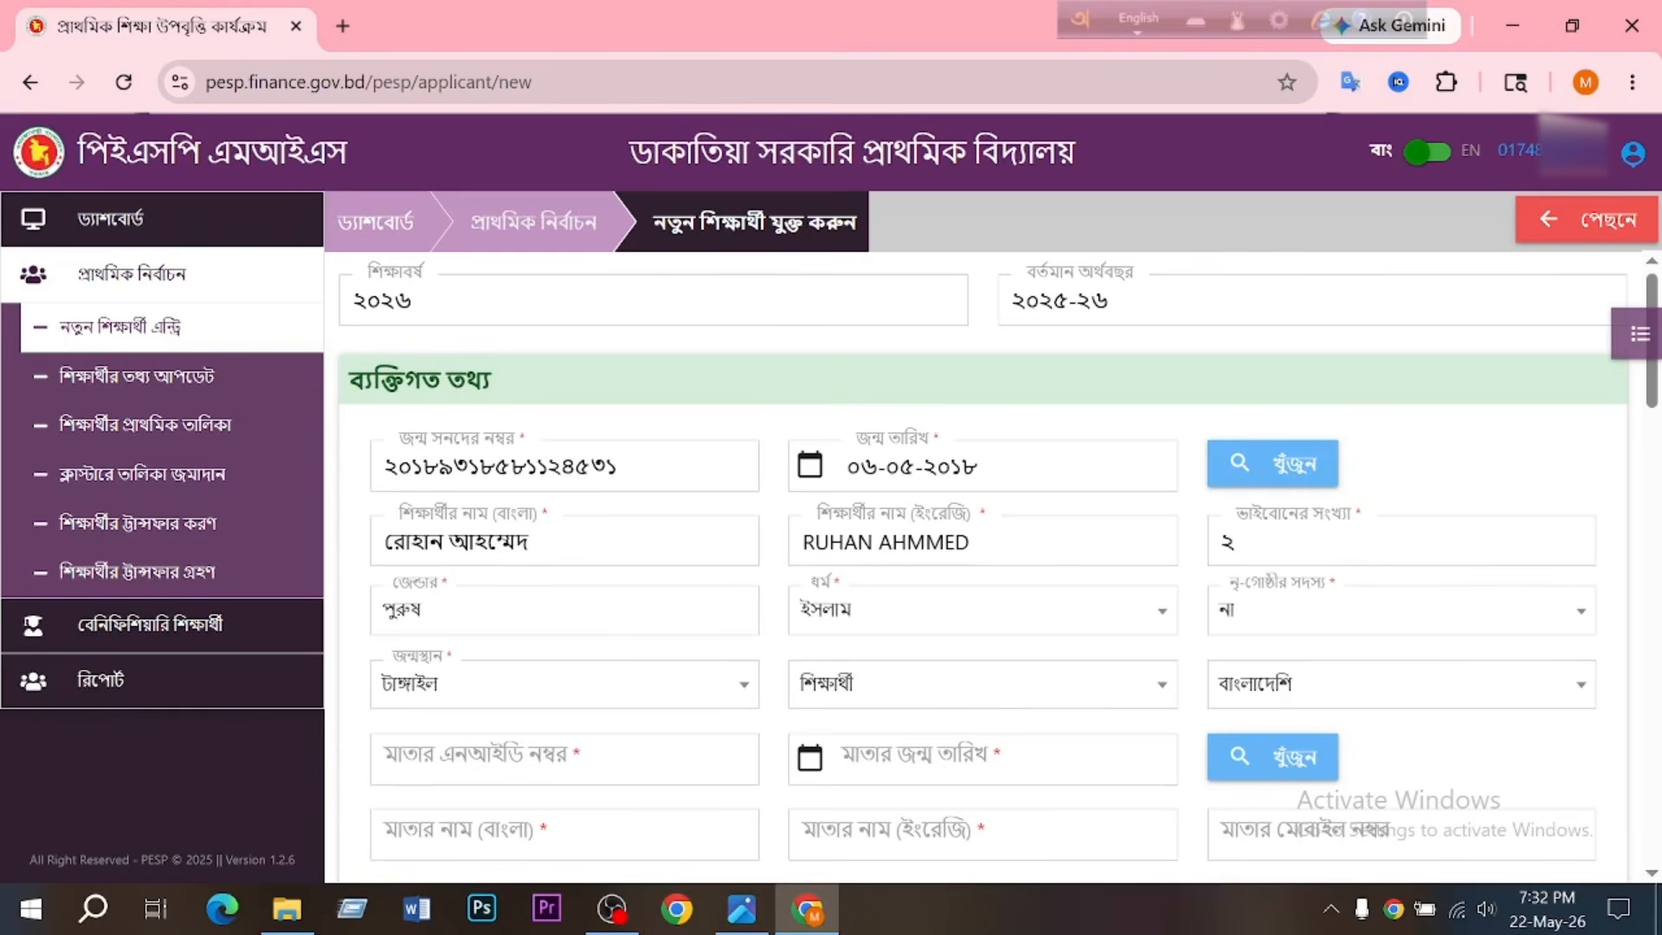
- Enter the mother's NID number and date of birth, and request the lookup of her details
left_click(537, 758)
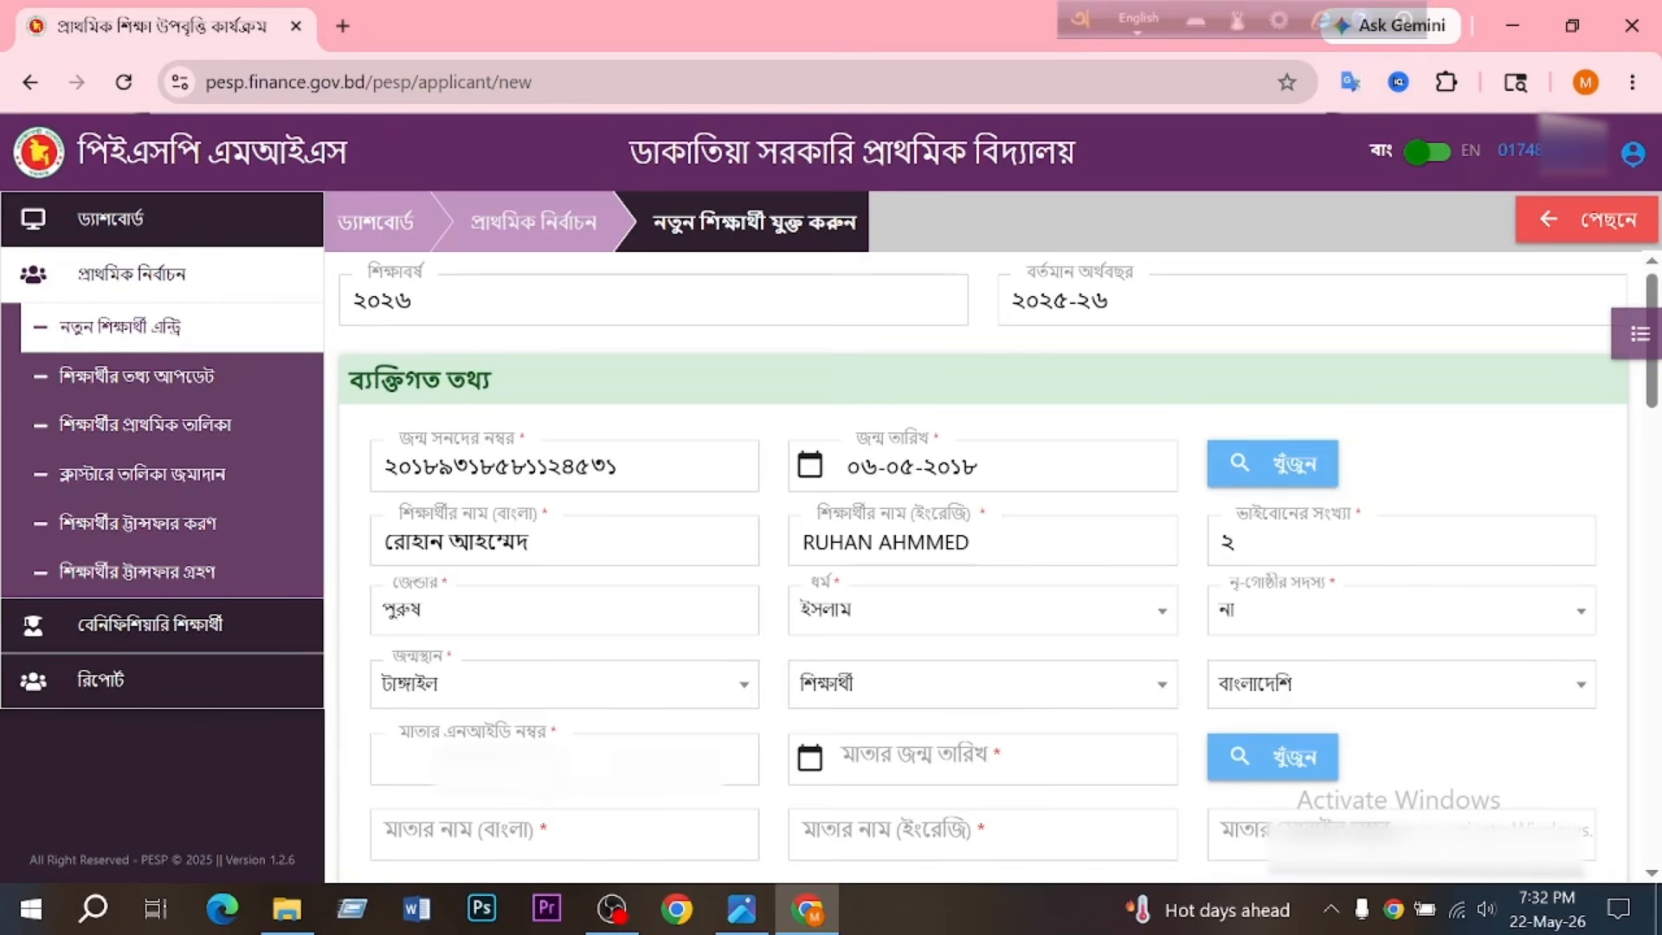
key("ctrl+v")
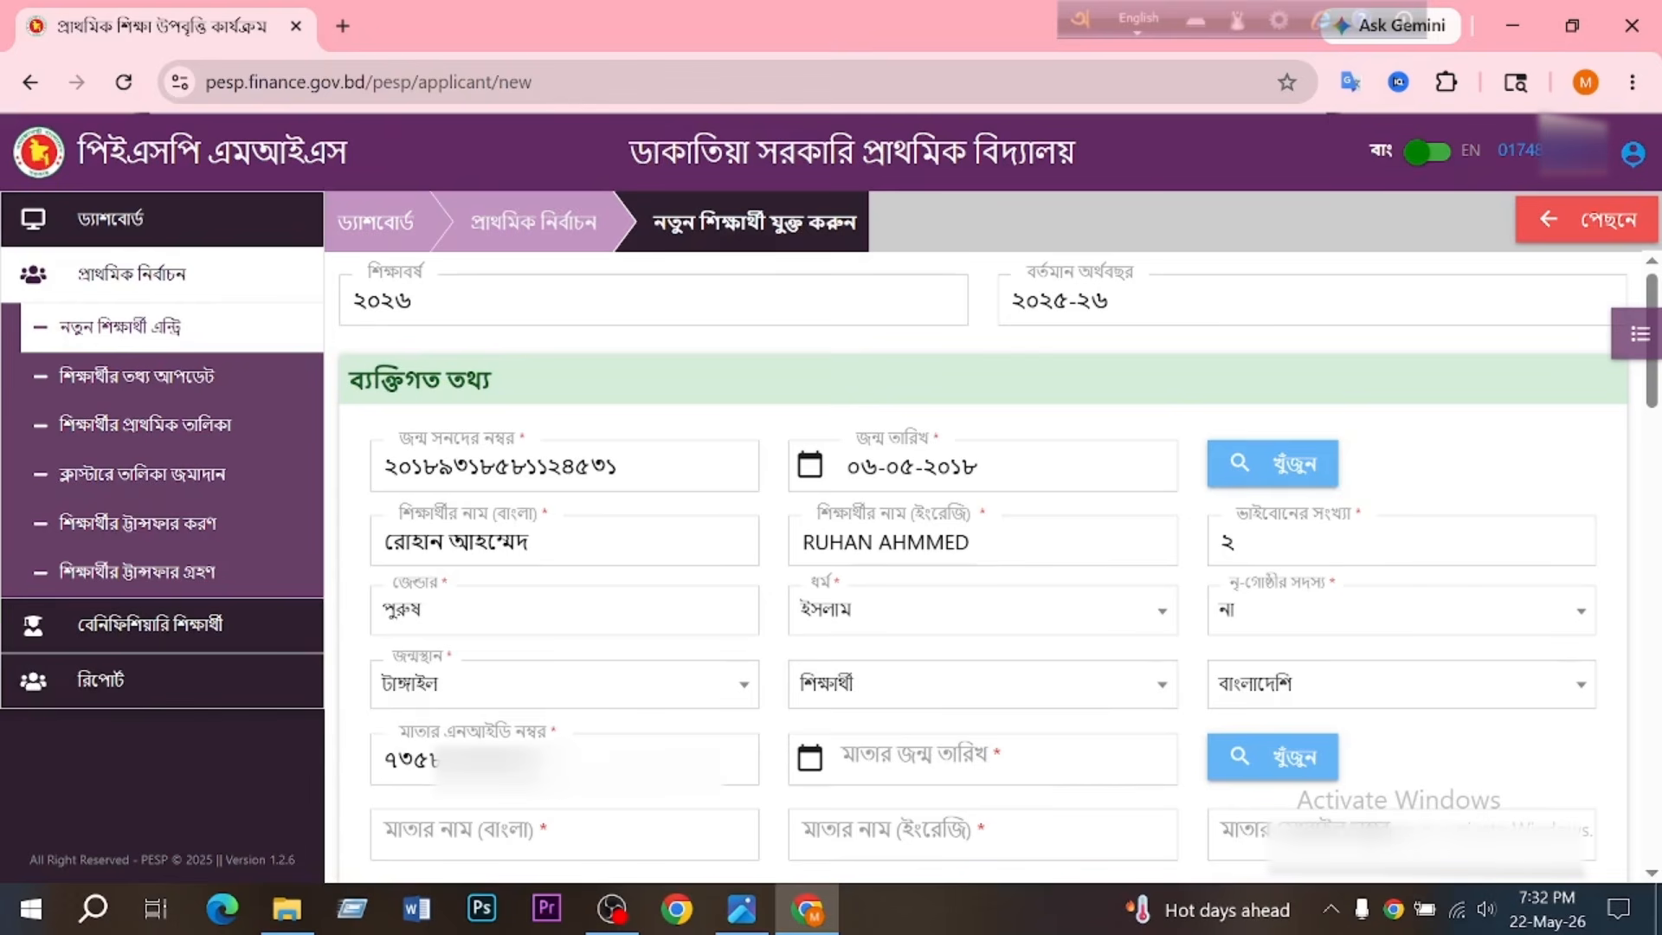
left_click(993, 753)
left_click(1087, 762)
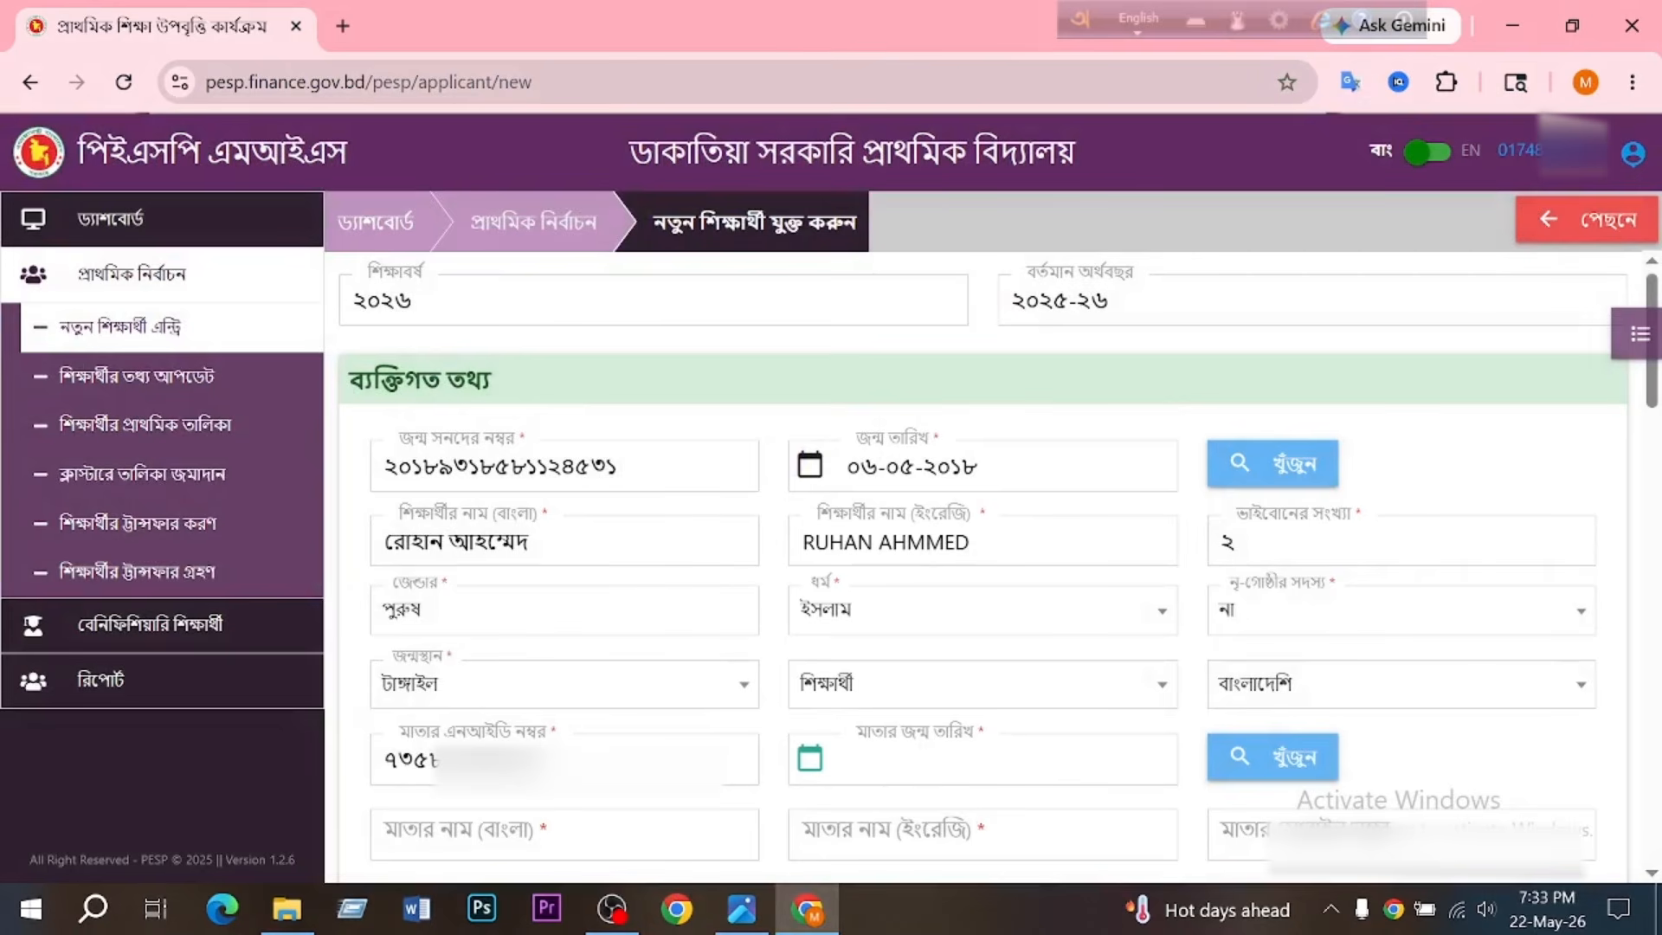
left_click(1290, 762)
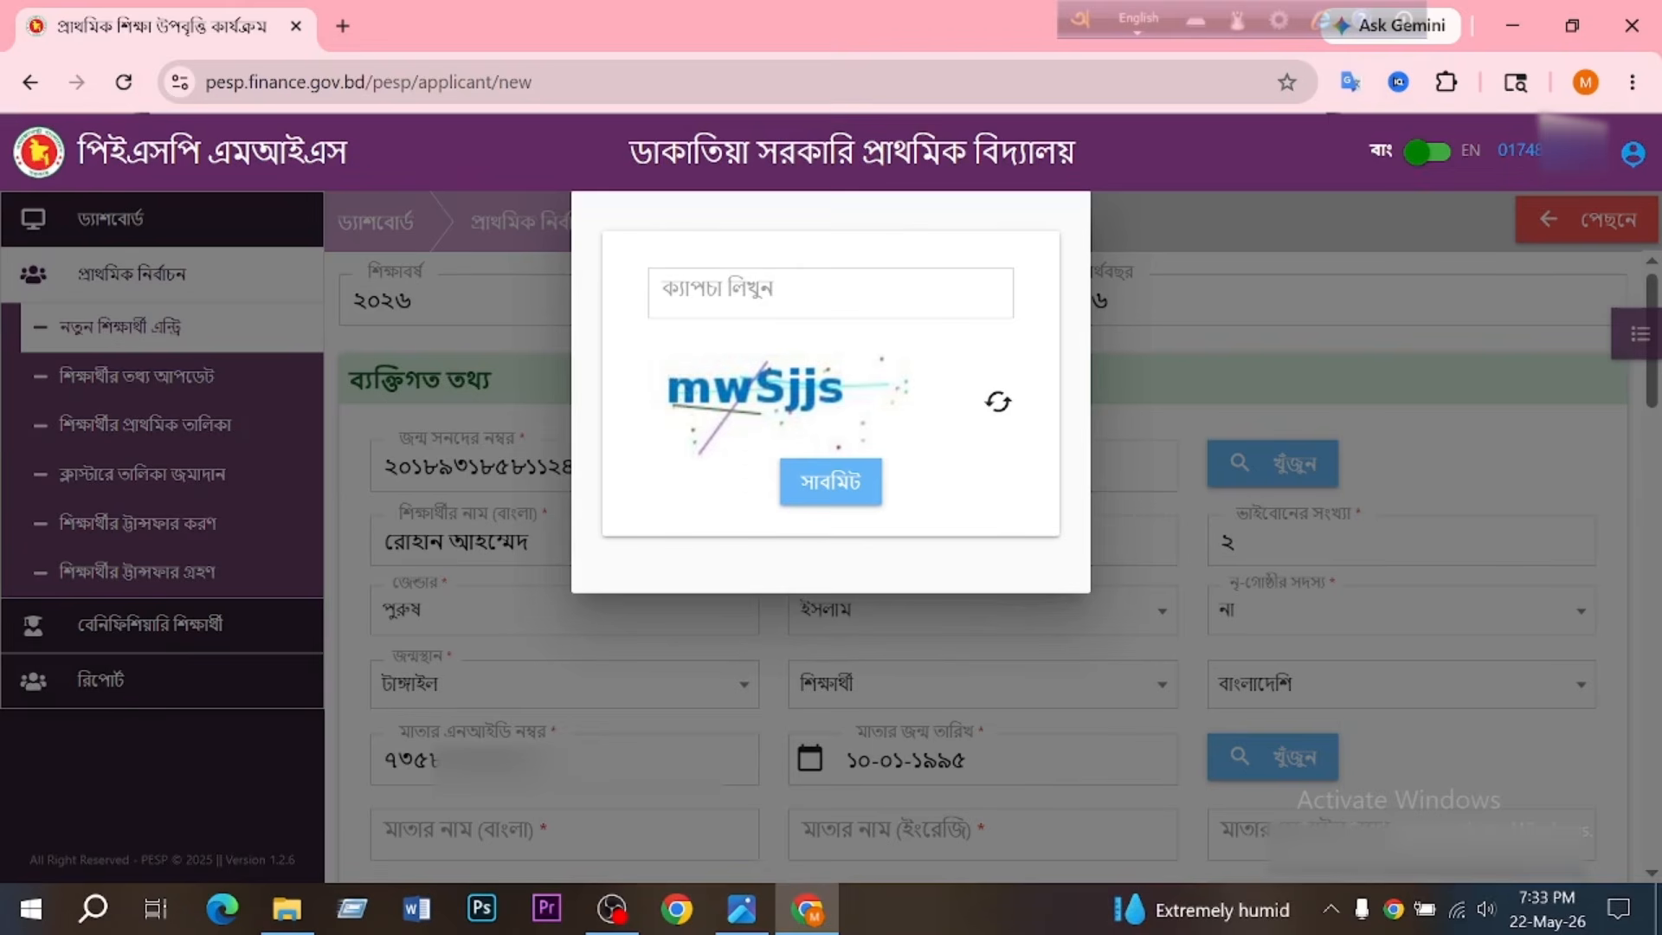
- Submit the displayed captcha text to retrieve the mother's details, and fill in her mobile number
left_click(762, 293)
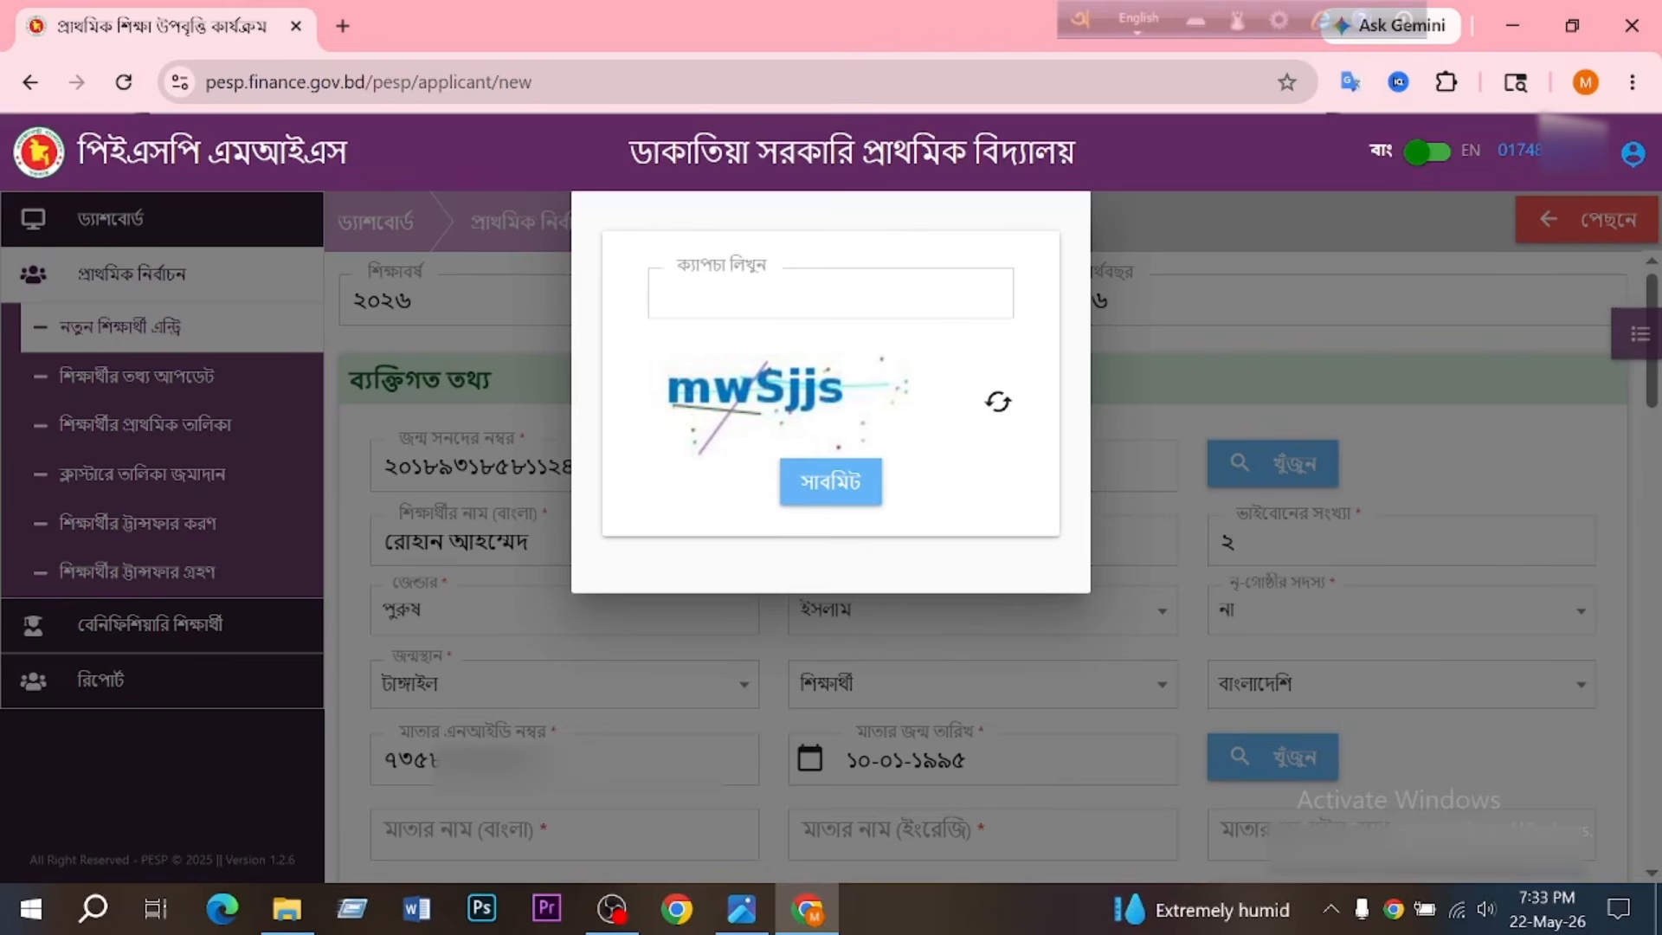
type("mw")
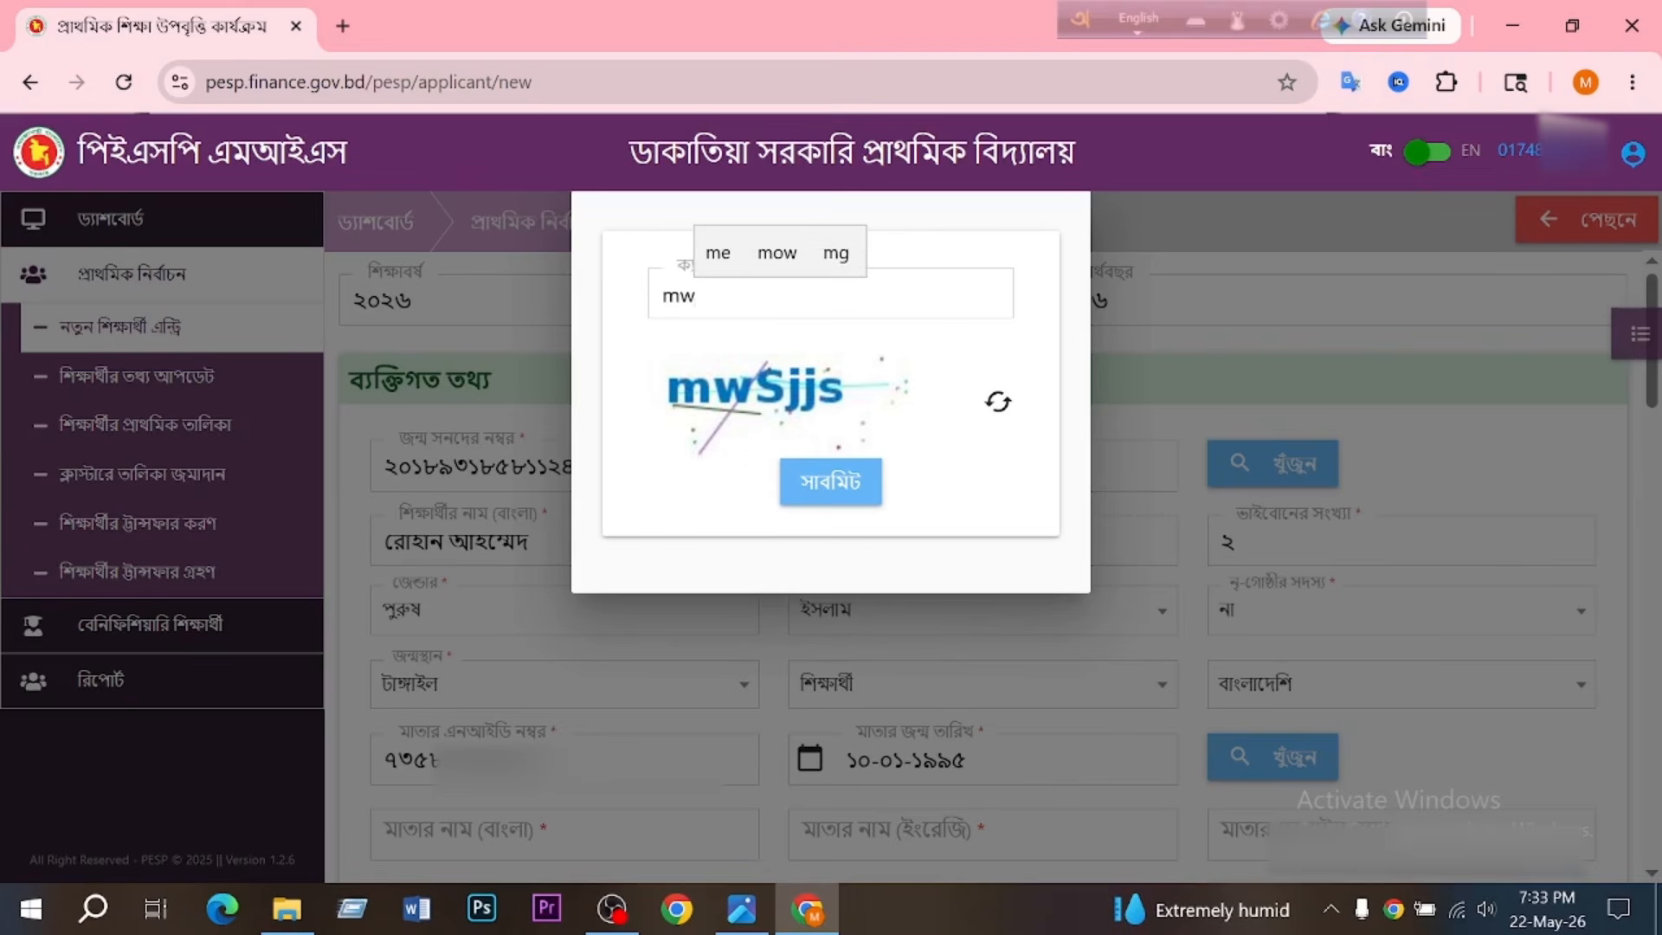
type("Sjj")
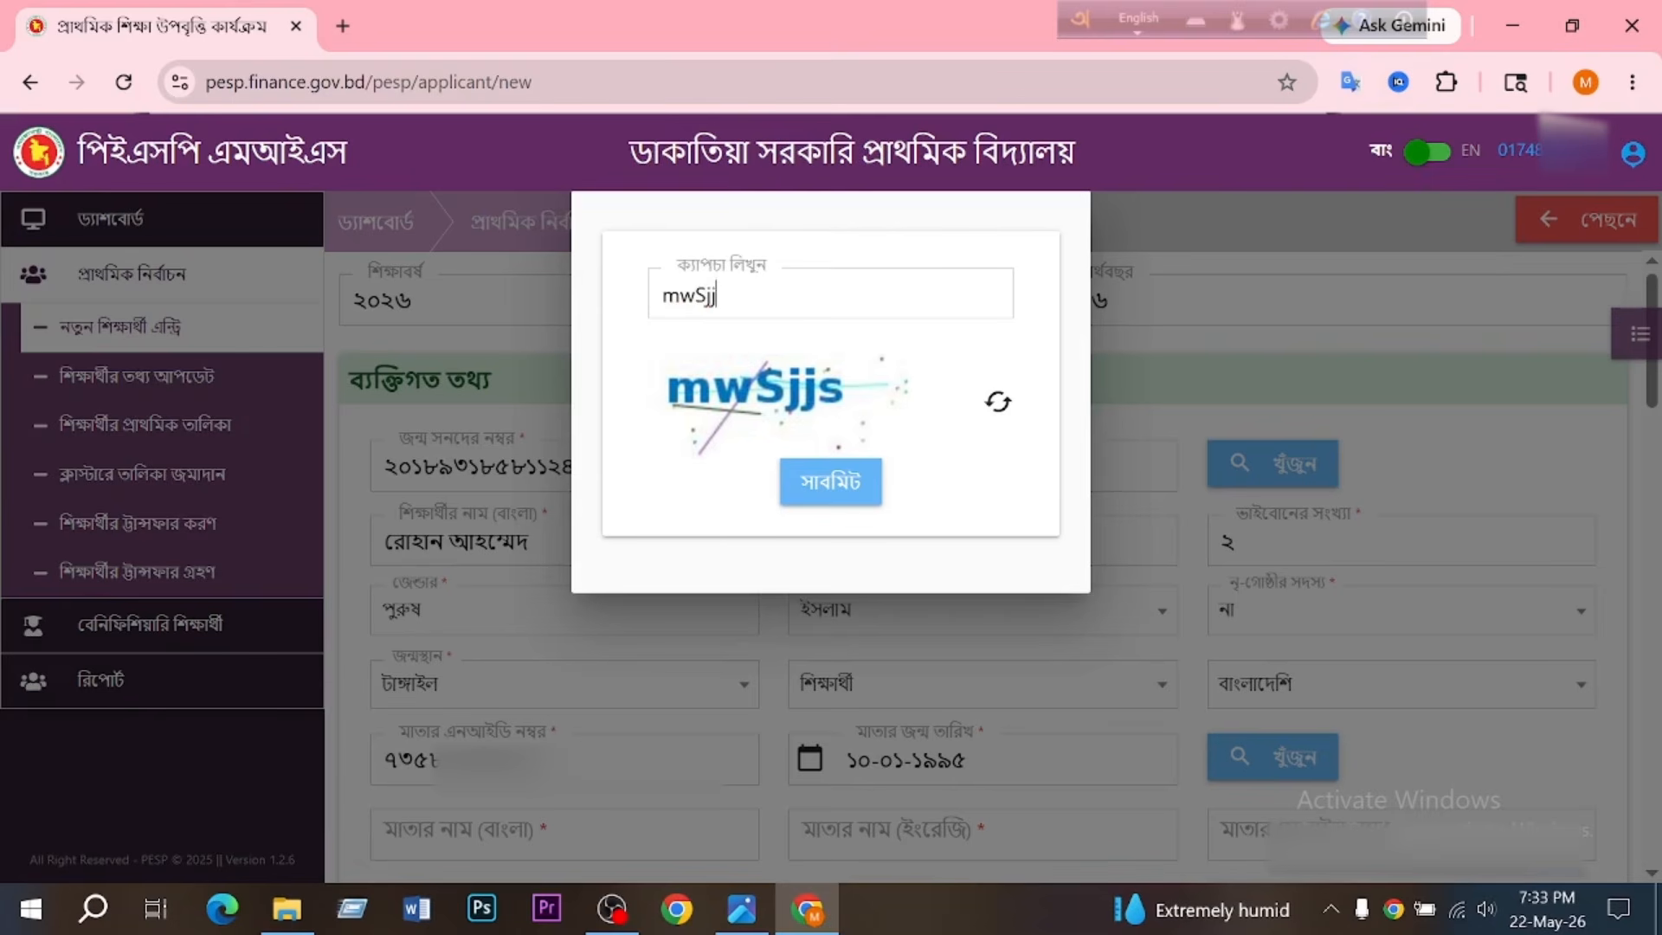
type("s")
left_click(831, 482)
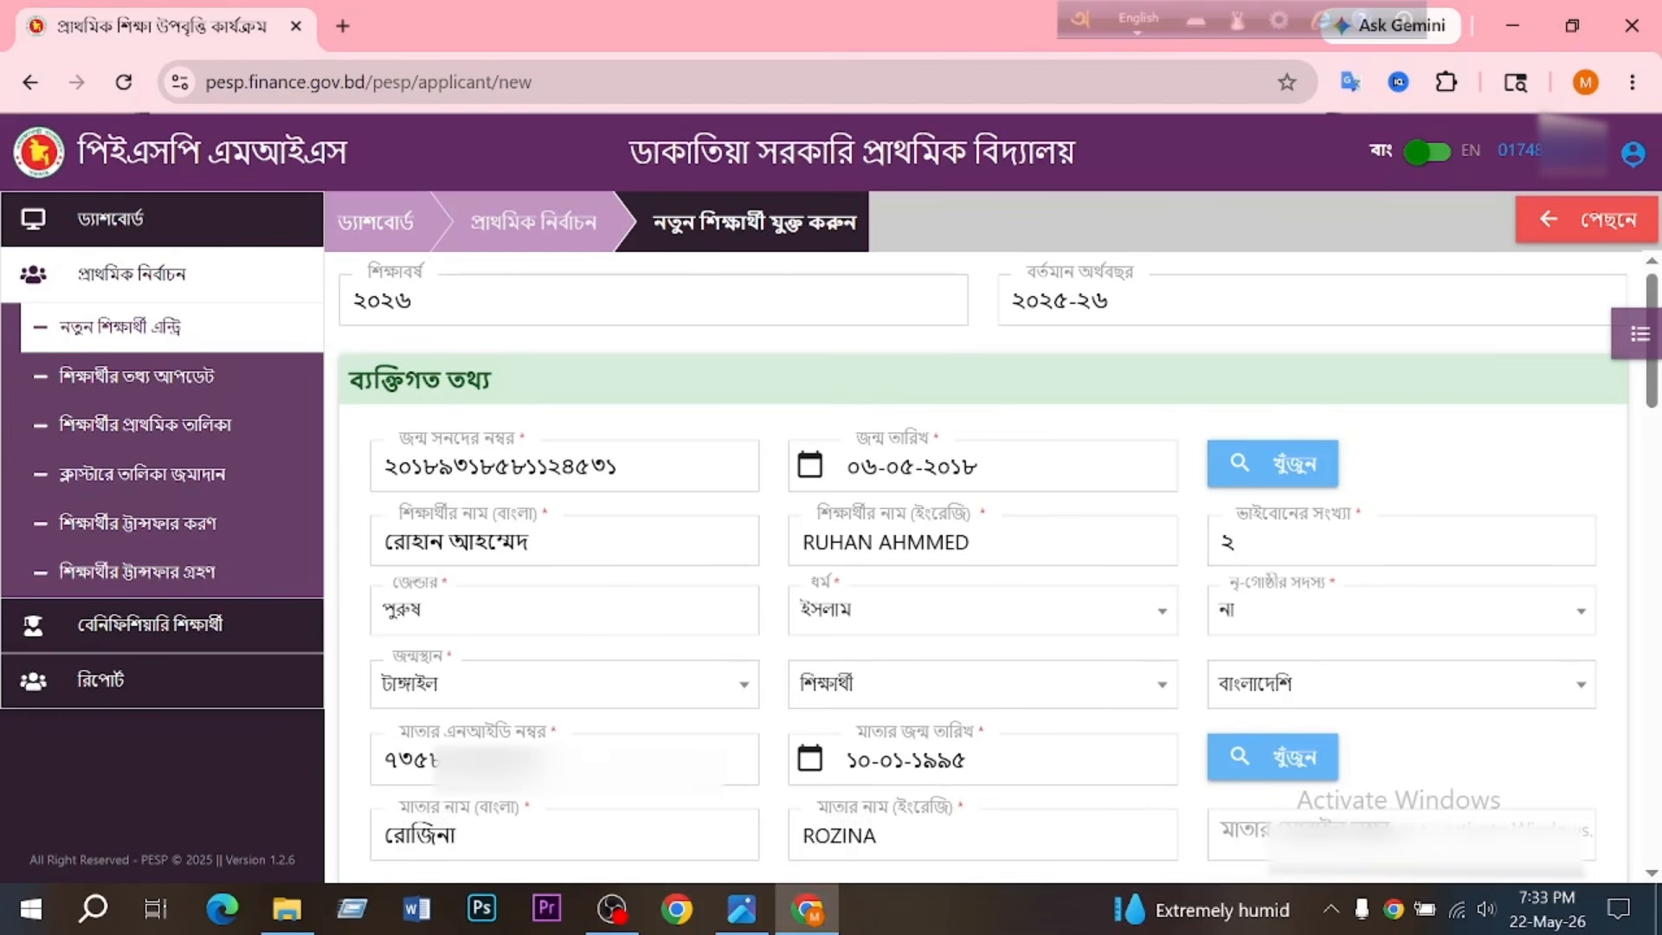
left_click(1324, 835)
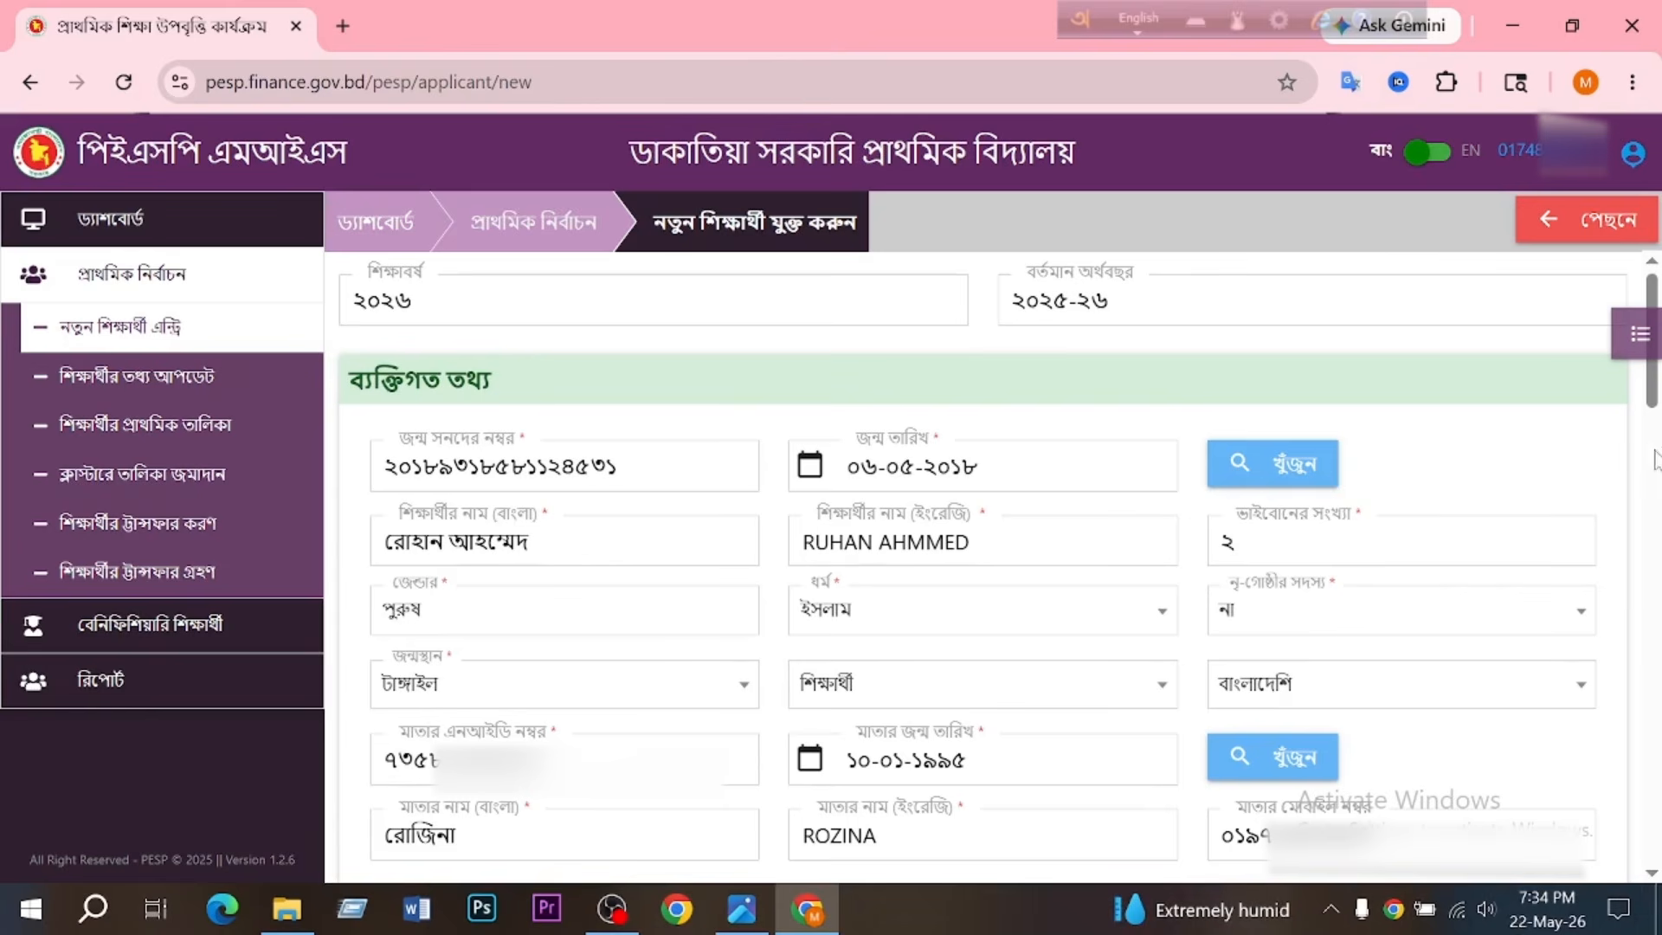
- Enter the father's NID number and date of birth in the personal information section
left_click_drag(1652, 395, 1652, 525)
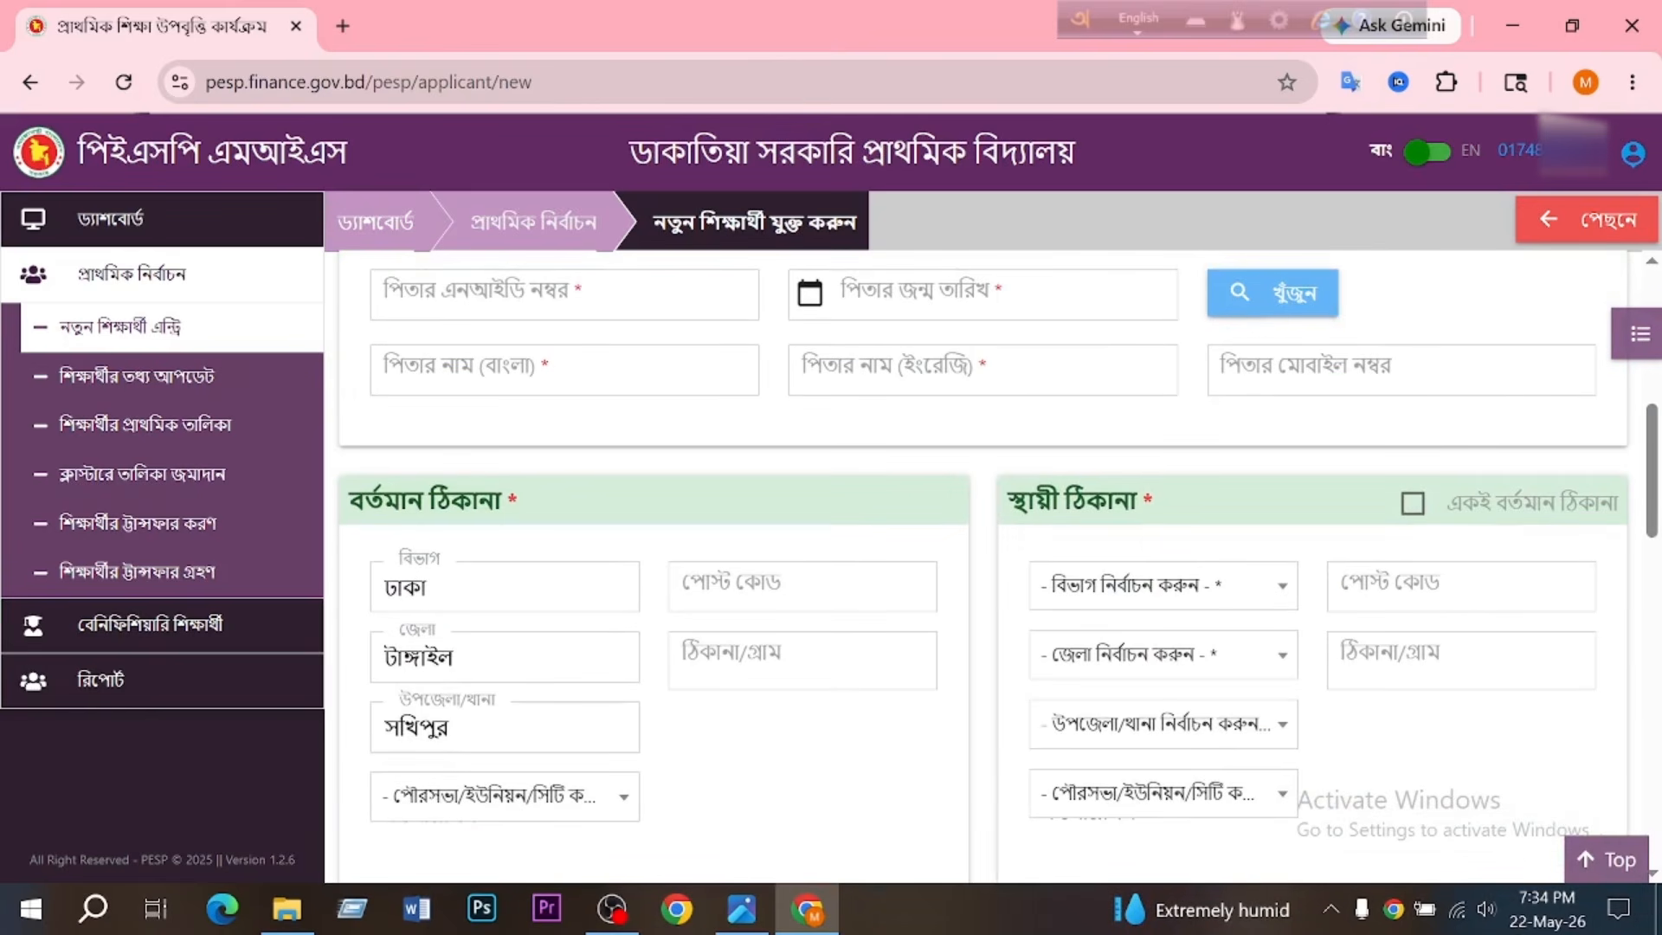
left_click(564, 295)
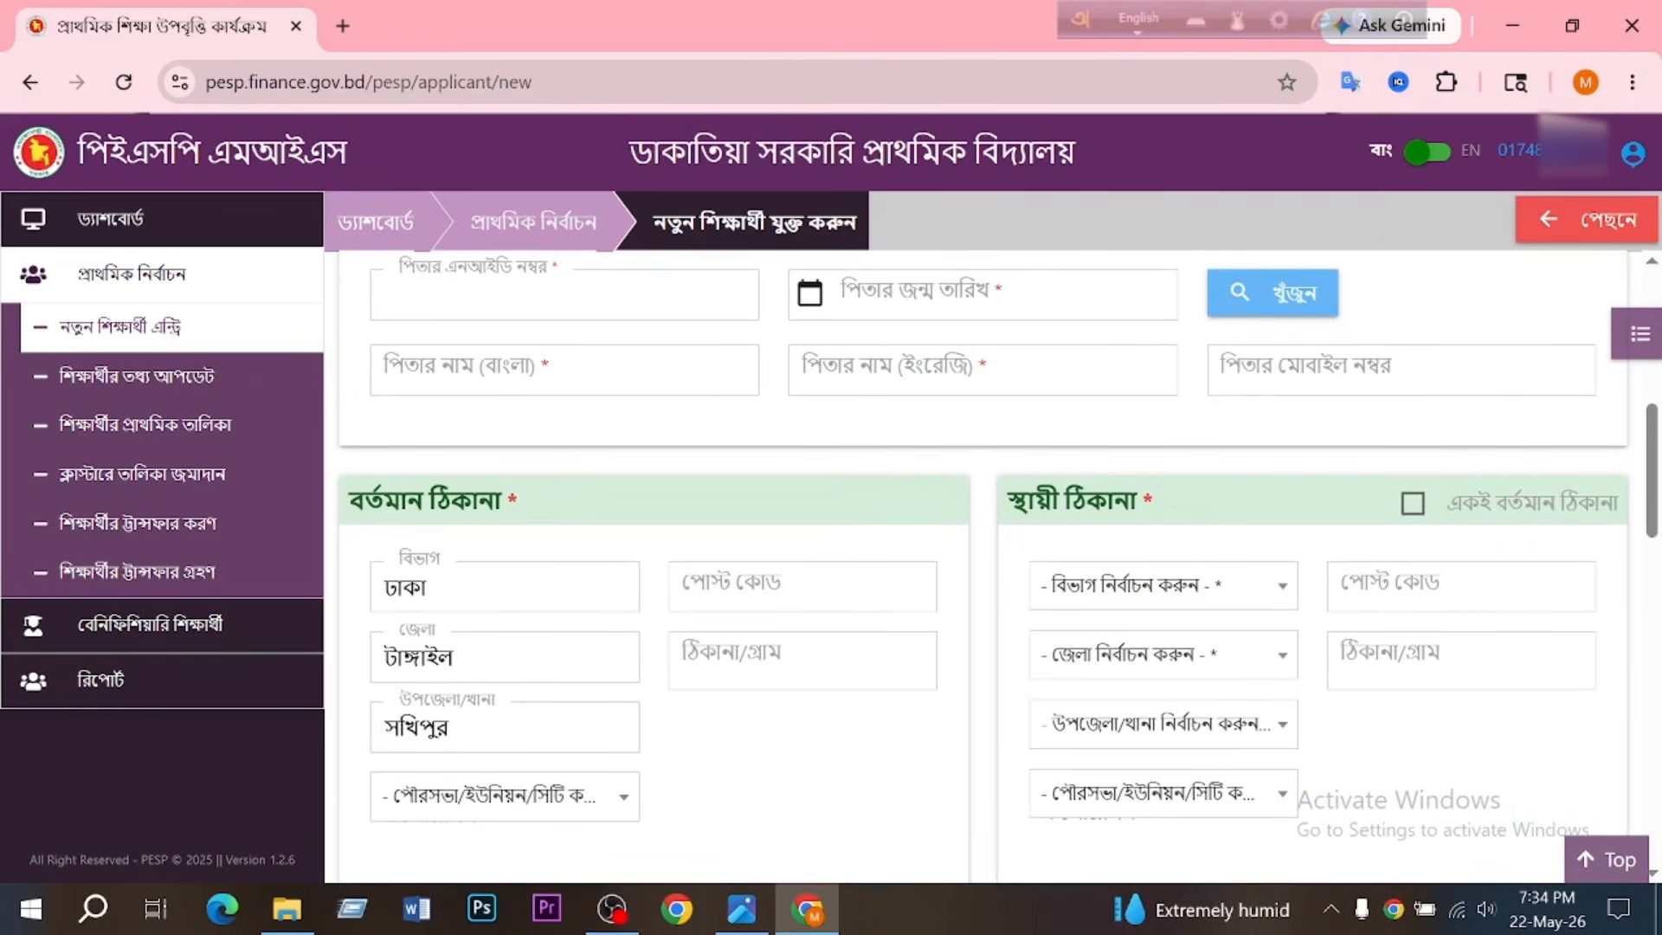
key("ctrl+v")
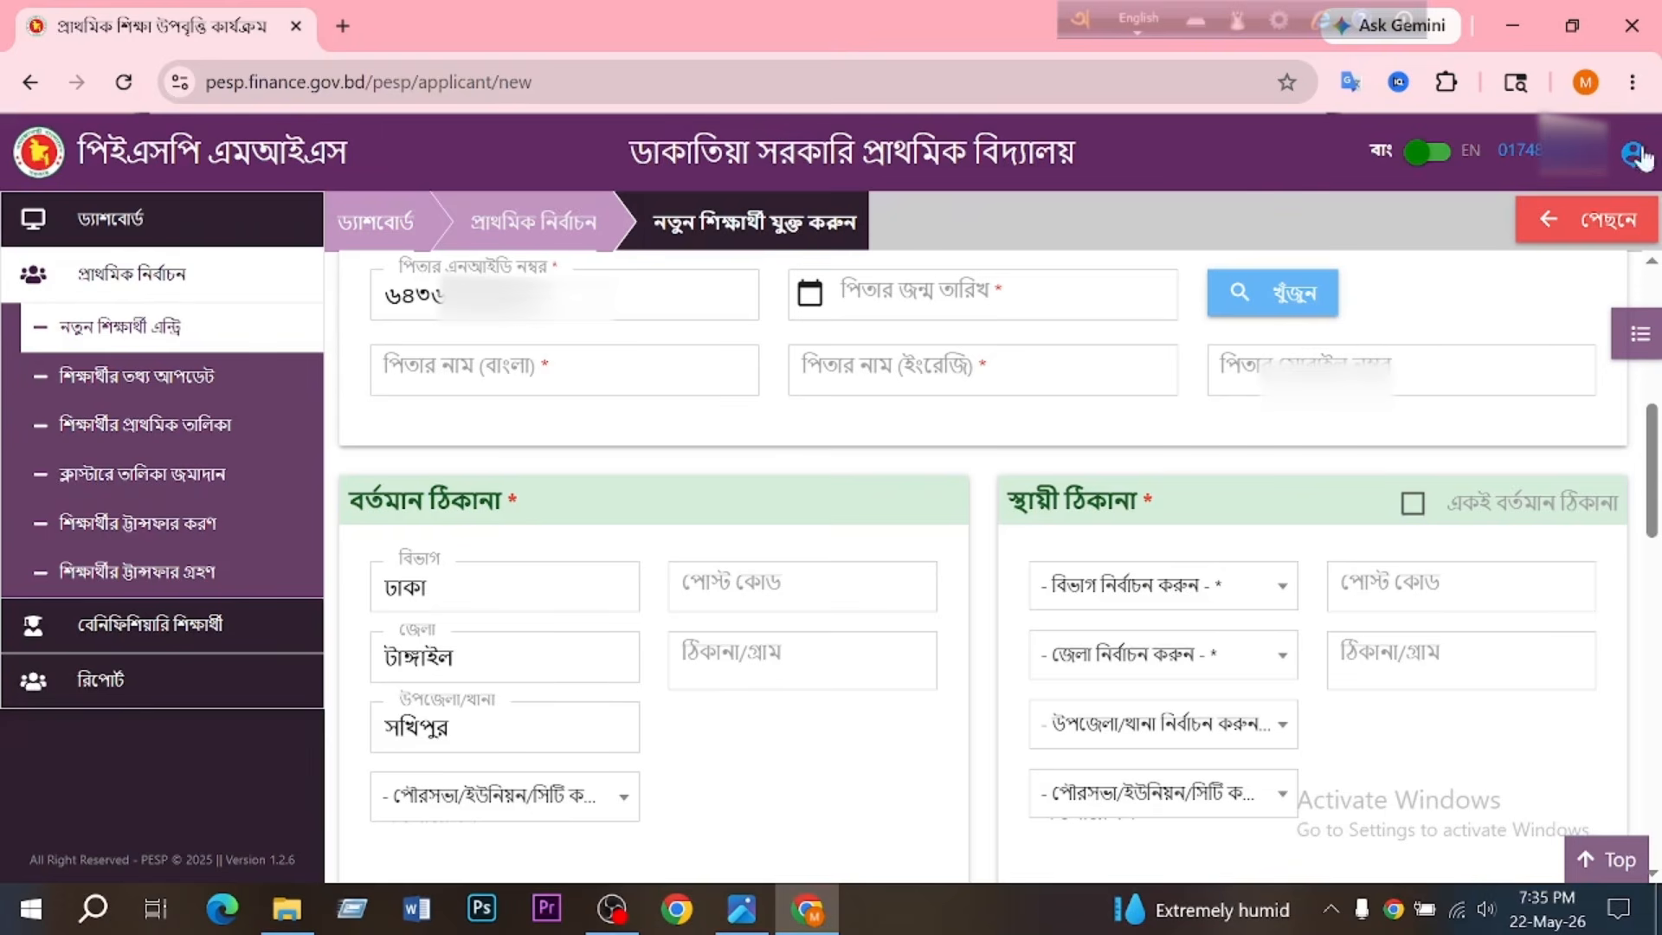
left_click(910, 292)
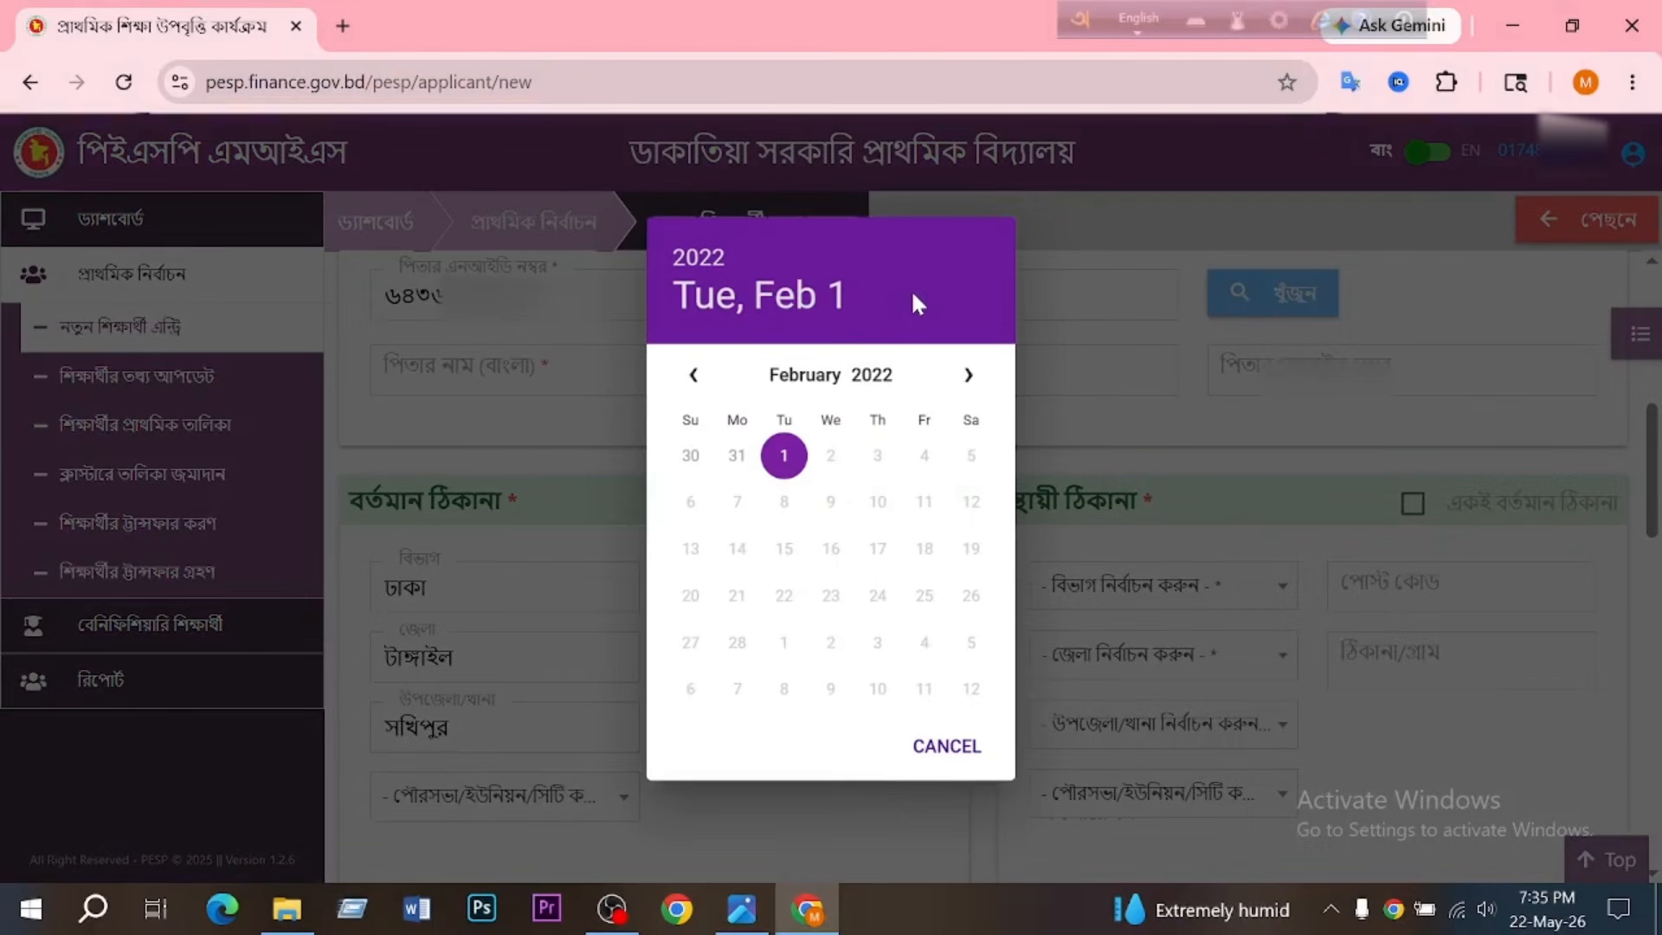
left_click(724, 261)
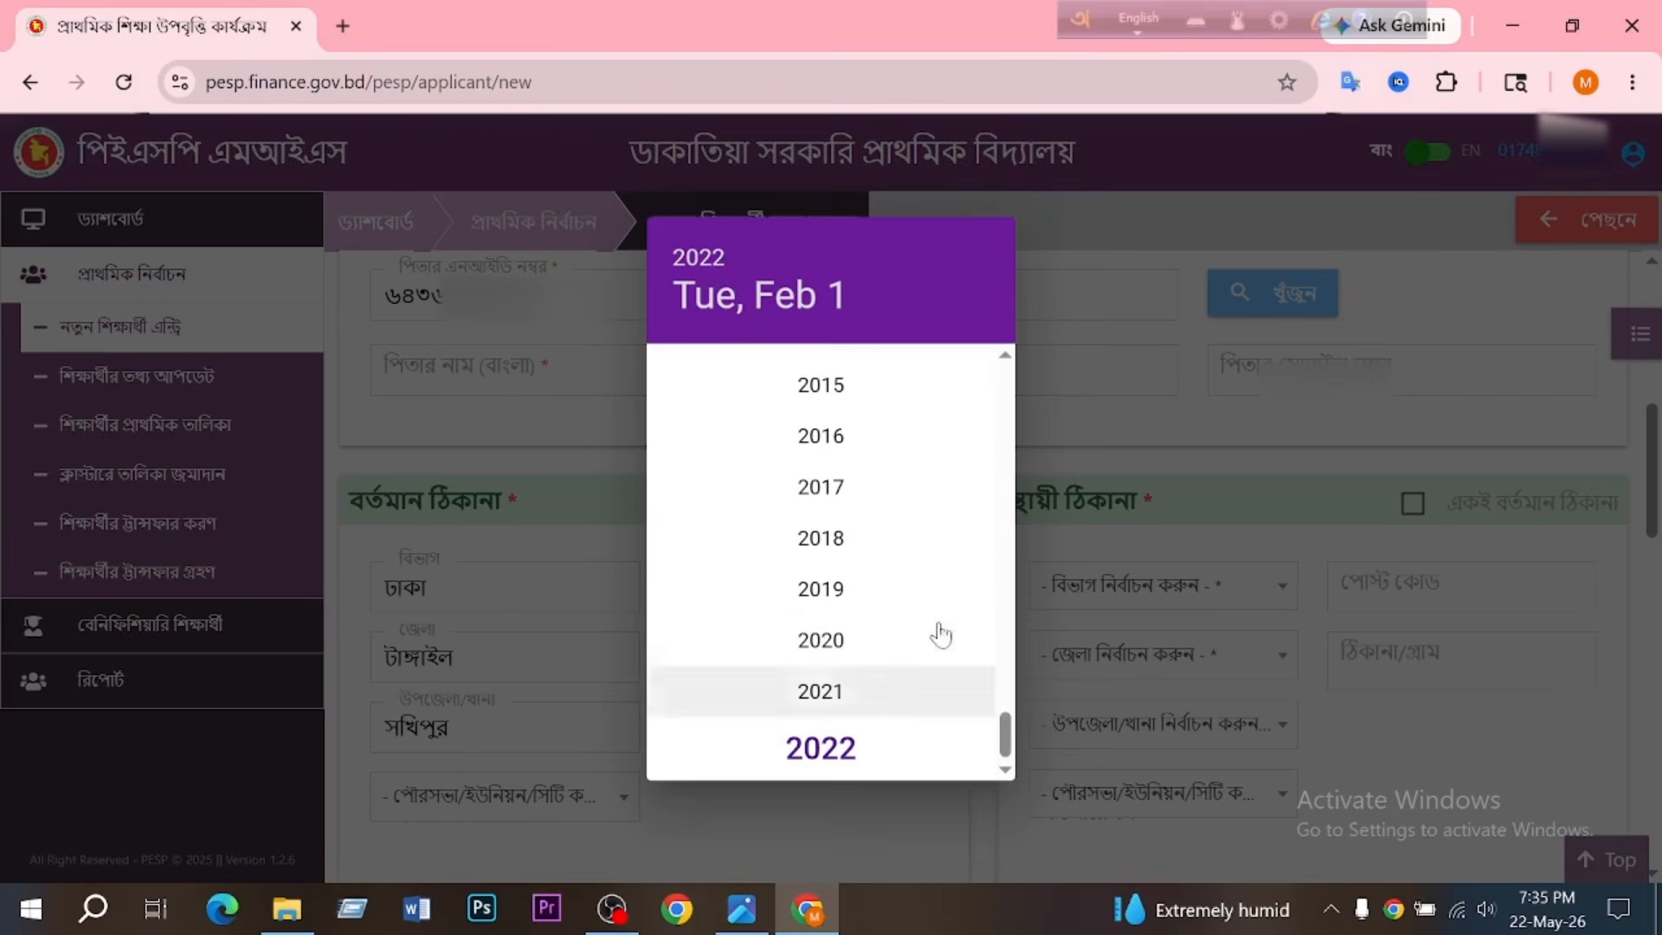
left_click_drag(1009, 758, 1021, 535)
scroll(844, 606, "down", 1)
left_click(849, 690)
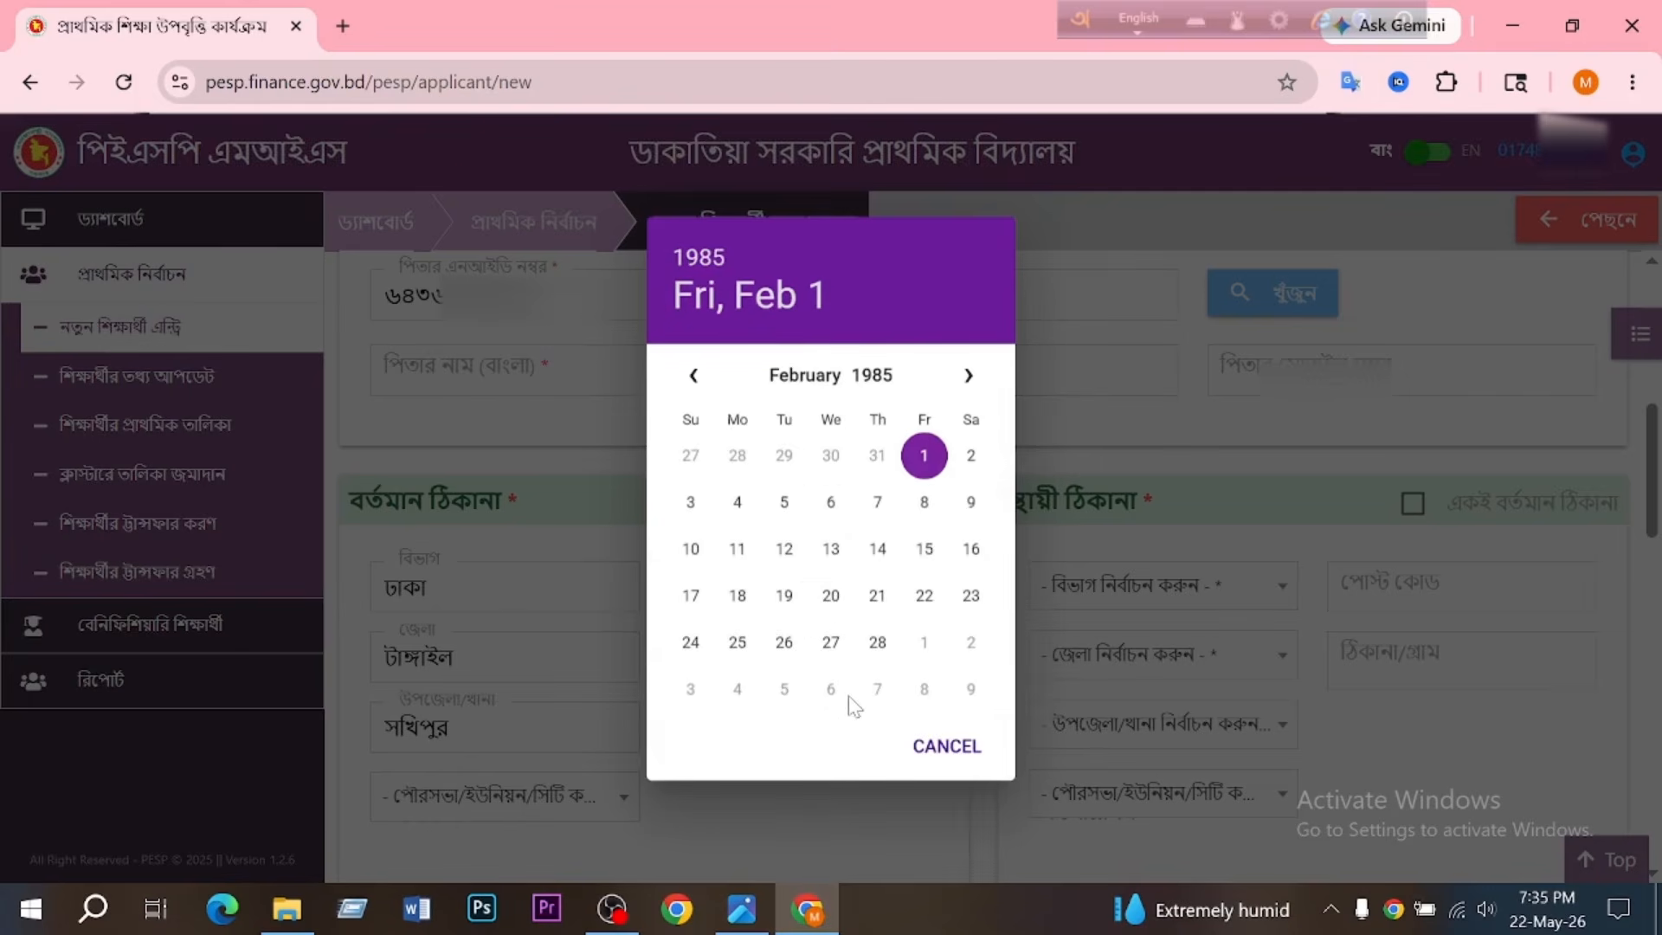
left_click(792, 381)
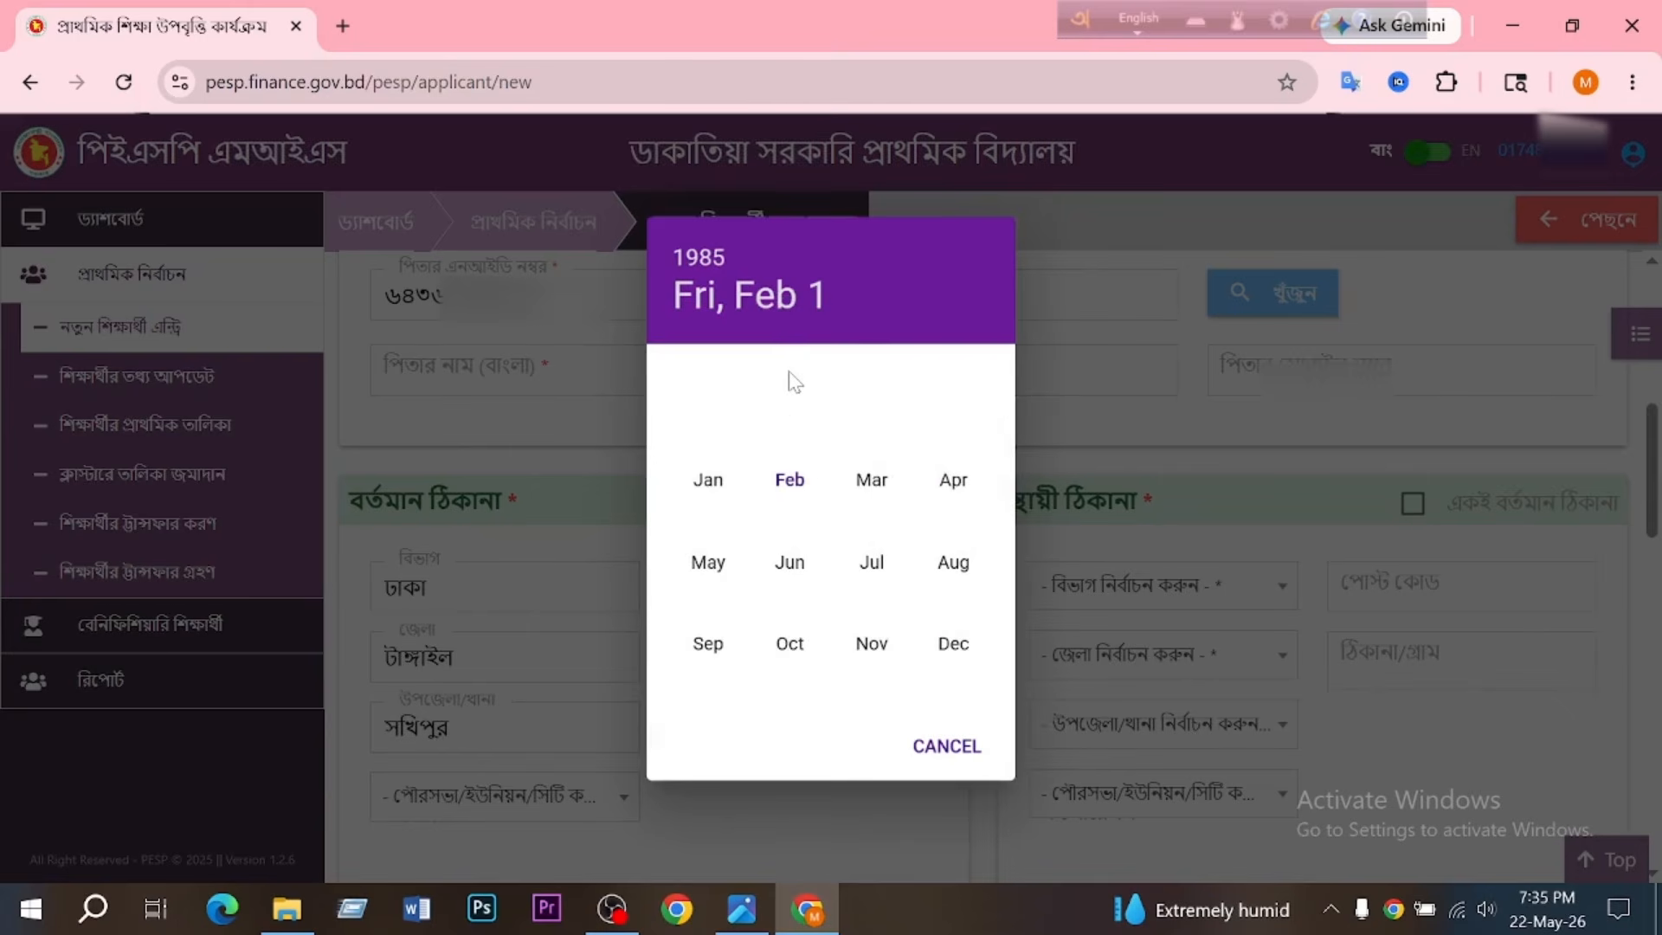
left_click(871, 562)
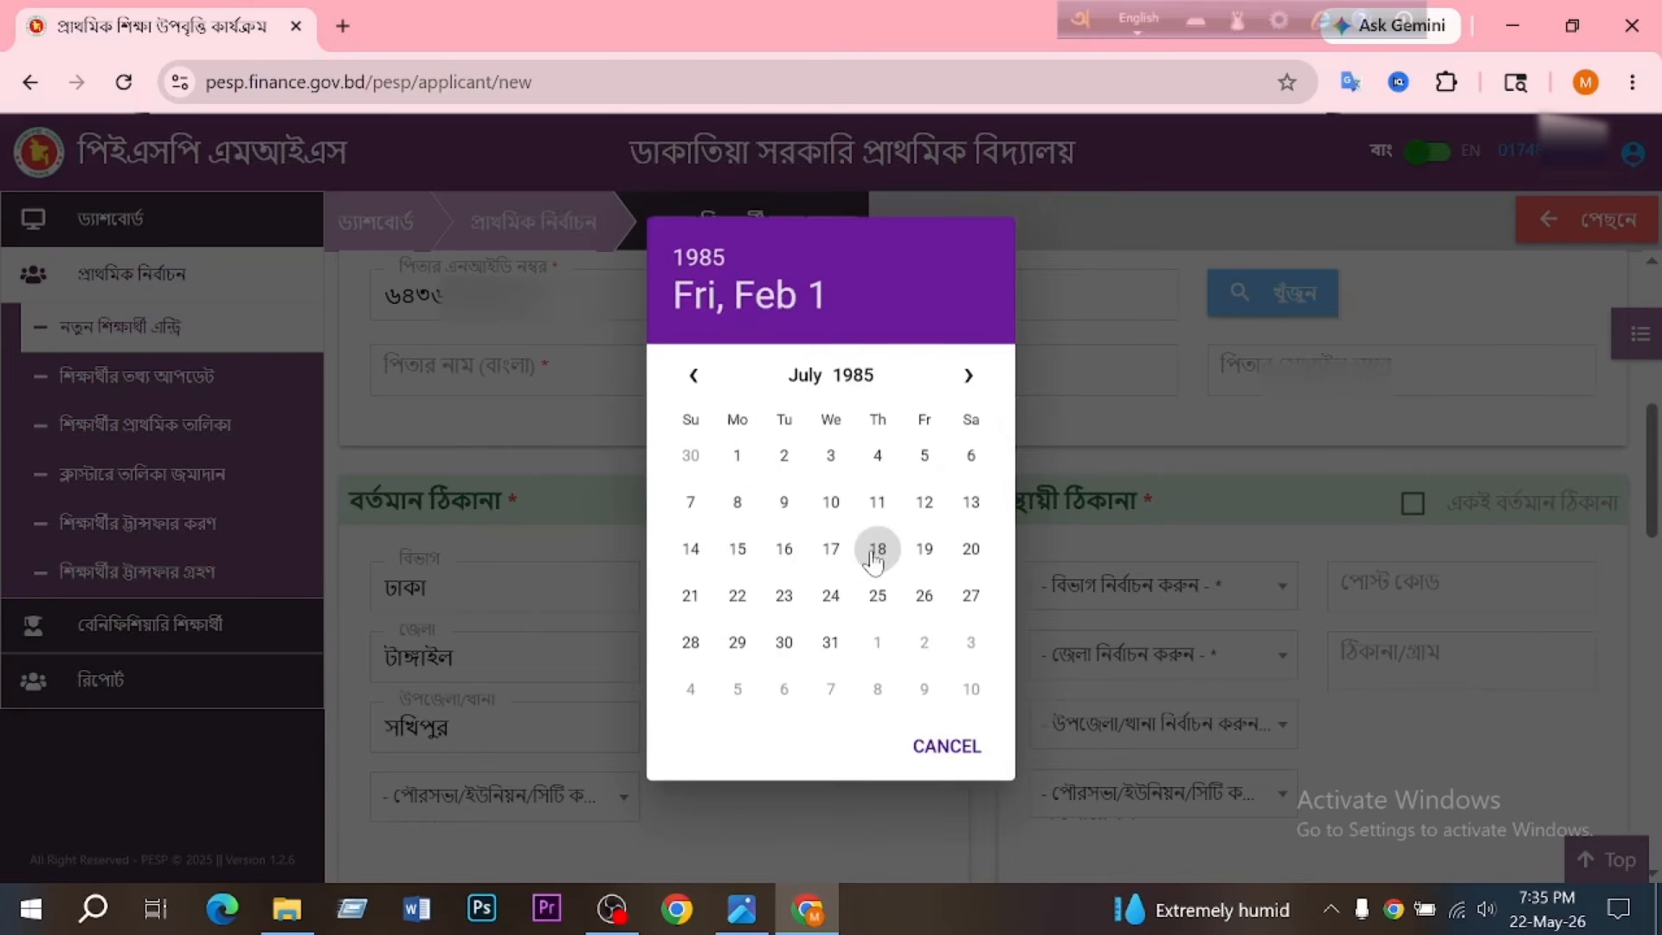
left_click(737, 548)
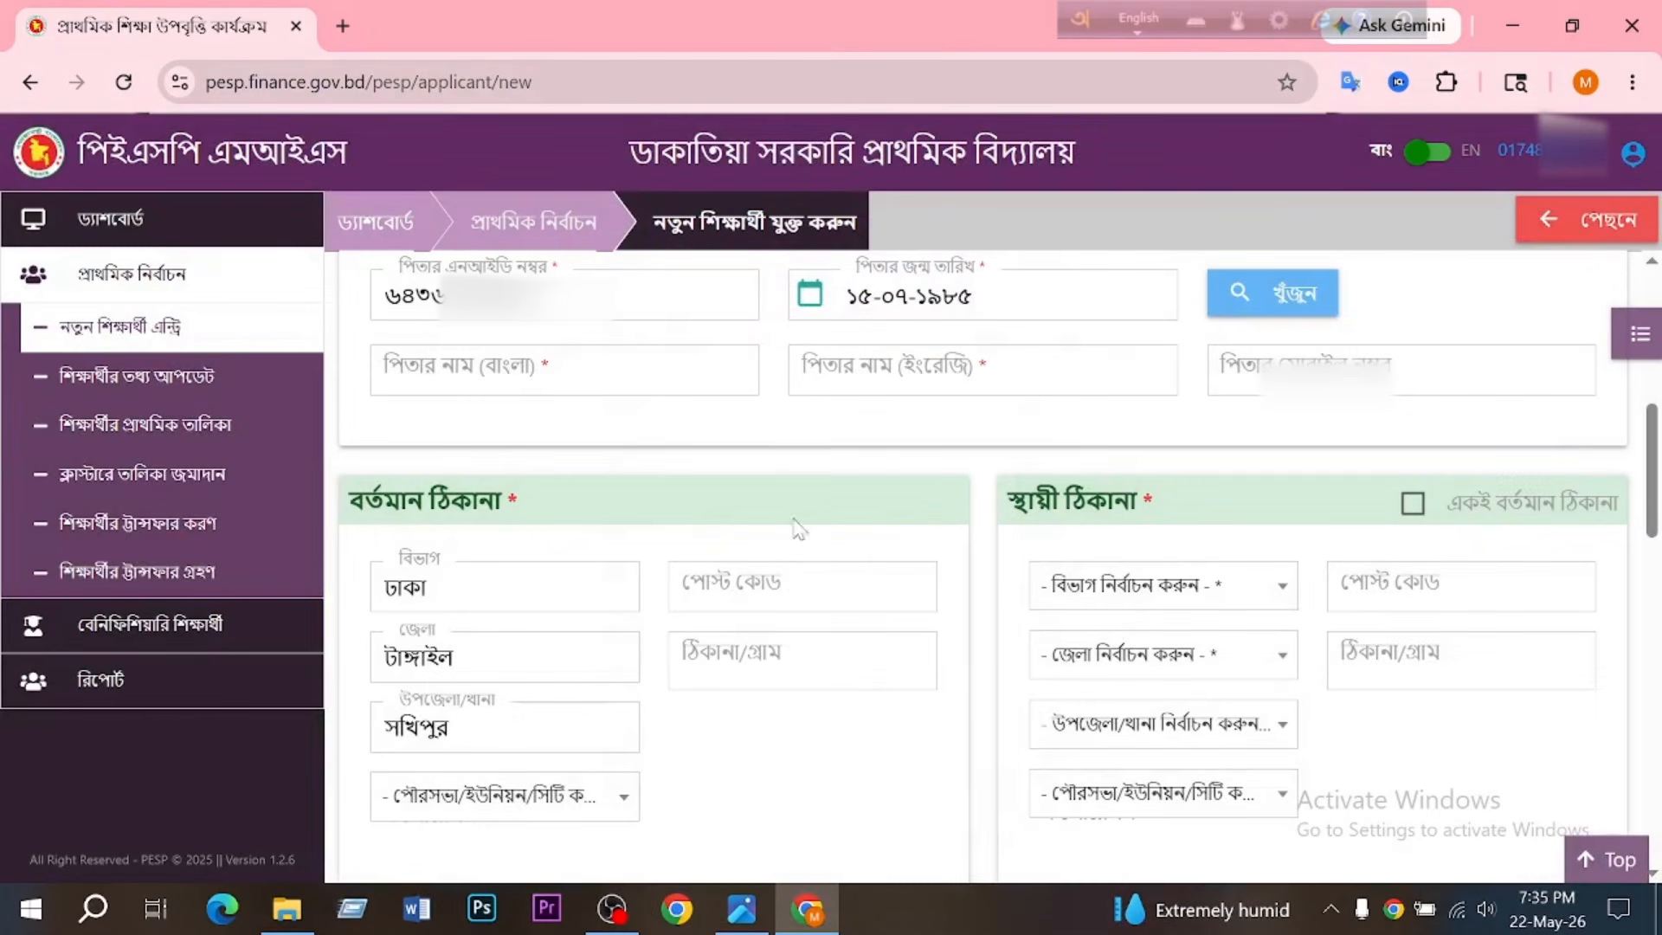
- Look up the father's details by submitting the displayed captcha text, and fill in his mobile number
left_click(1307, 298)
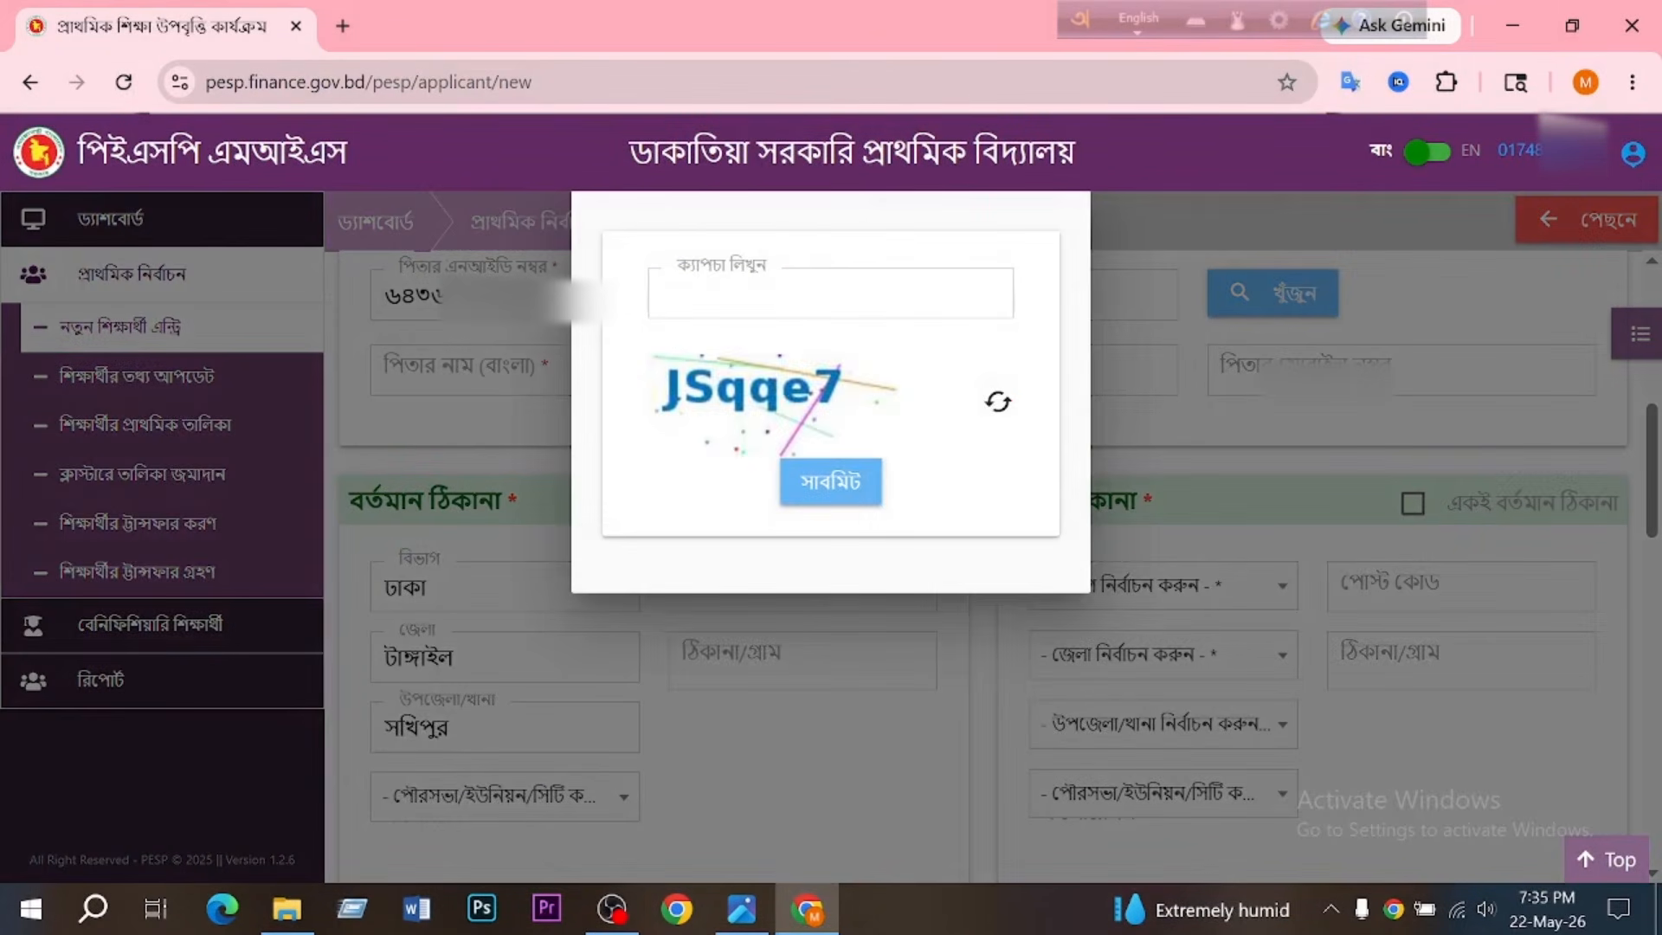
type("2fk3Me")
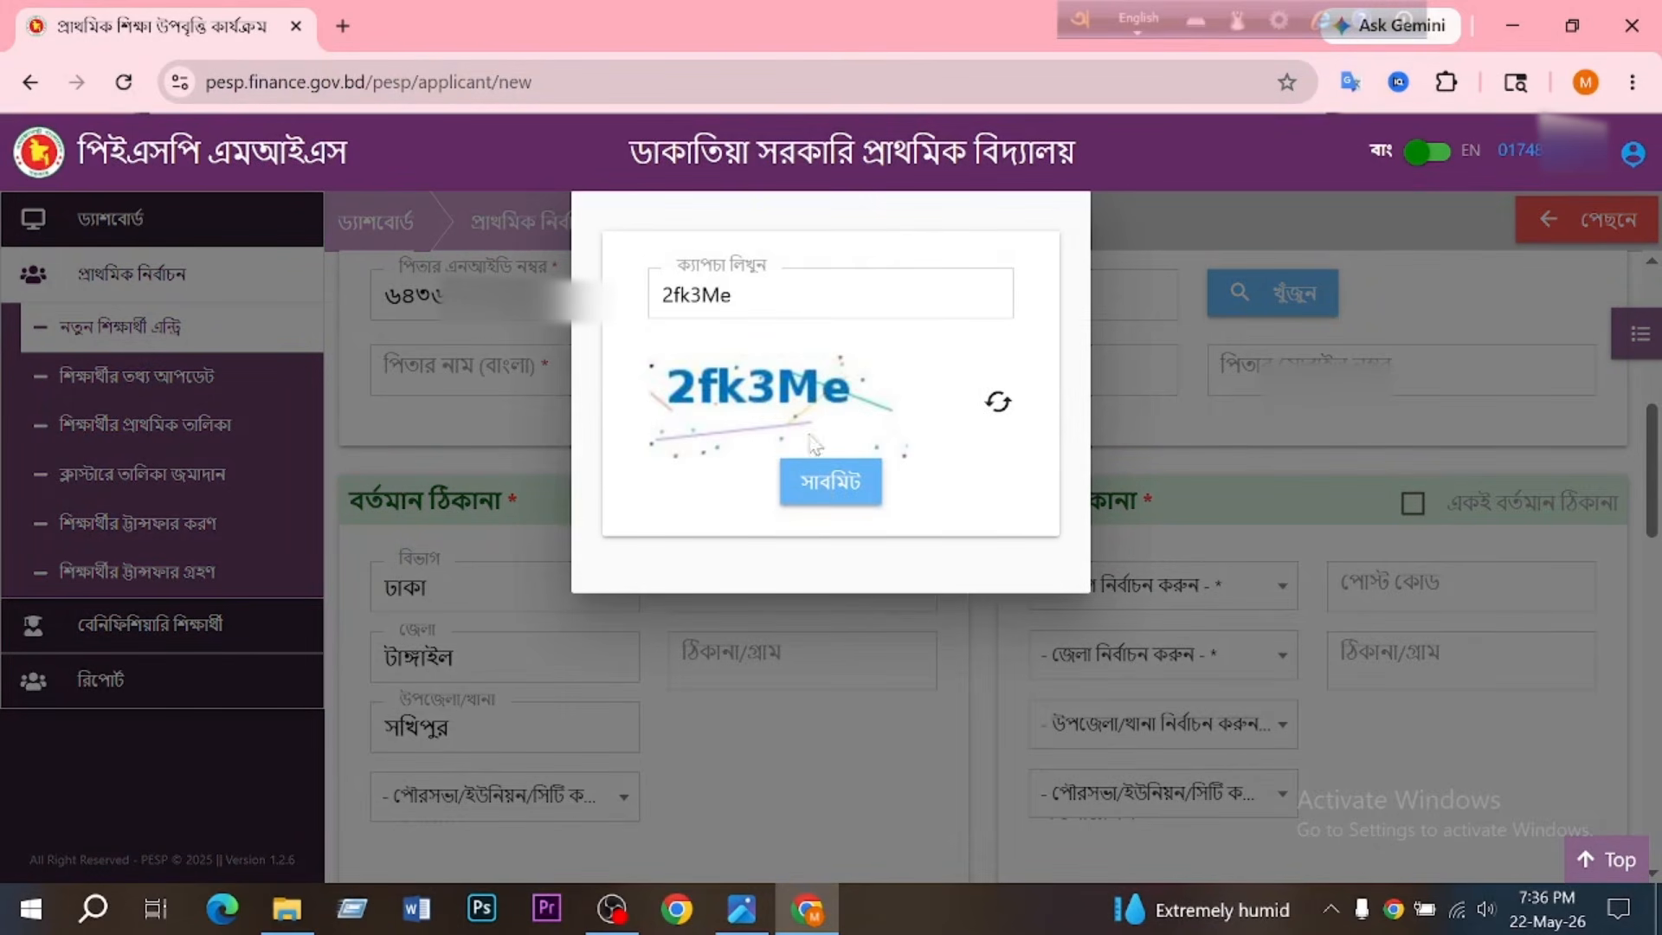
left_click(818, 481)
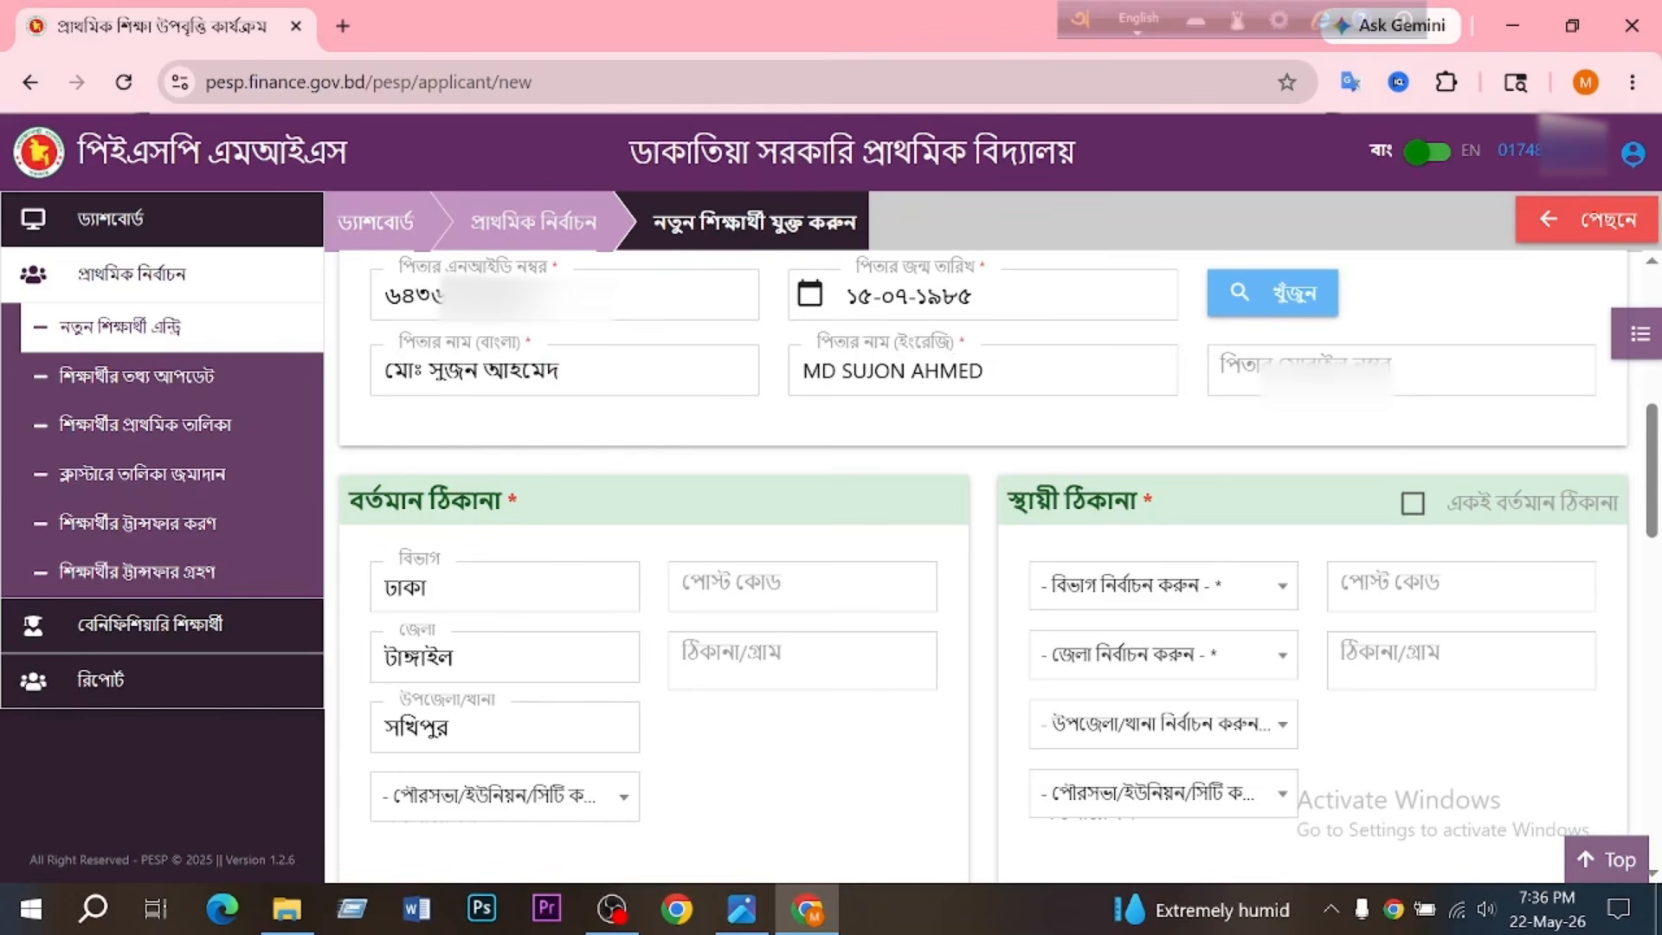
left_click(1324, 370)
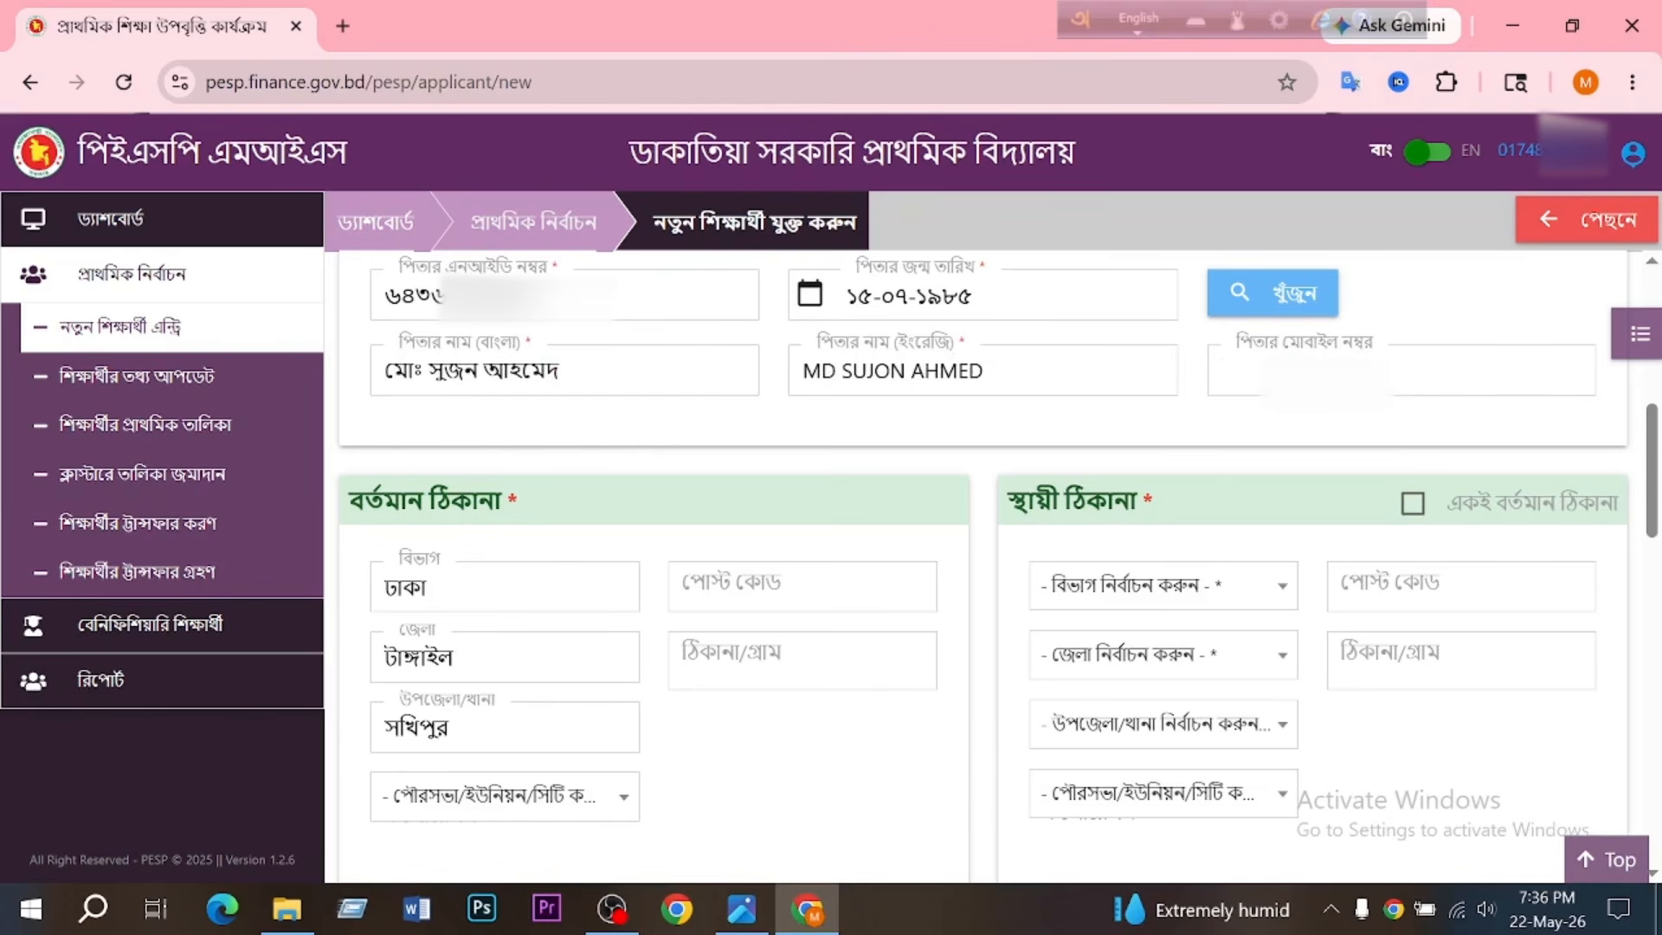
key("ctrl+v")
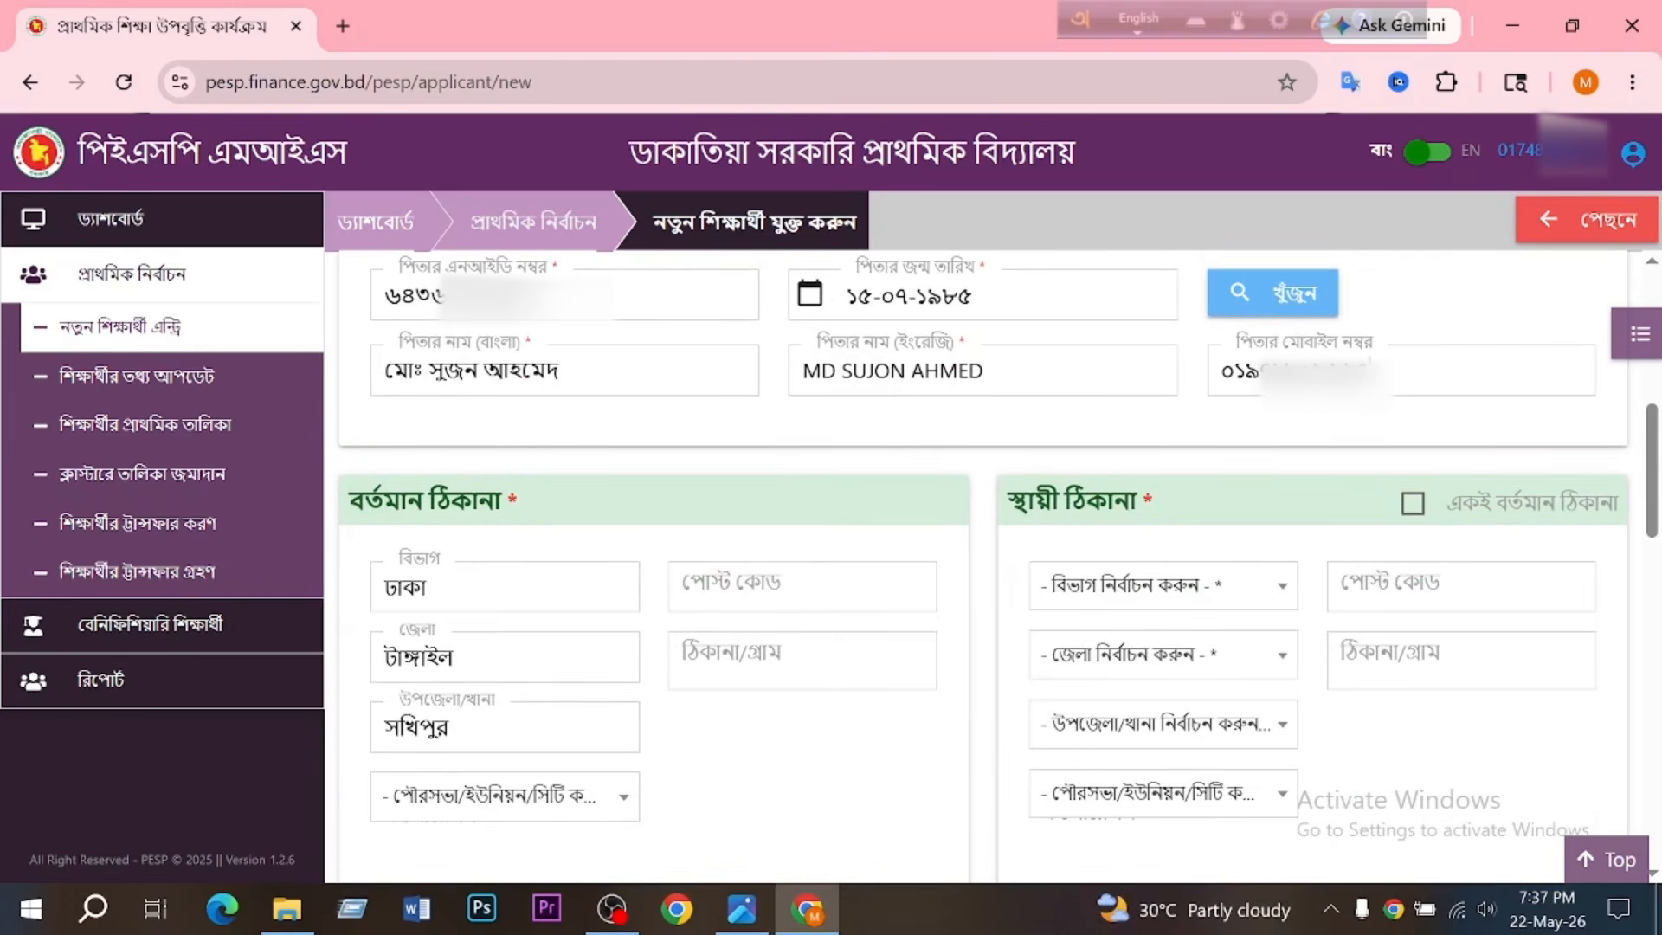
- Complete the present address with the union, post code and village address, and set the permanent address to the same
left_click(620, 812)
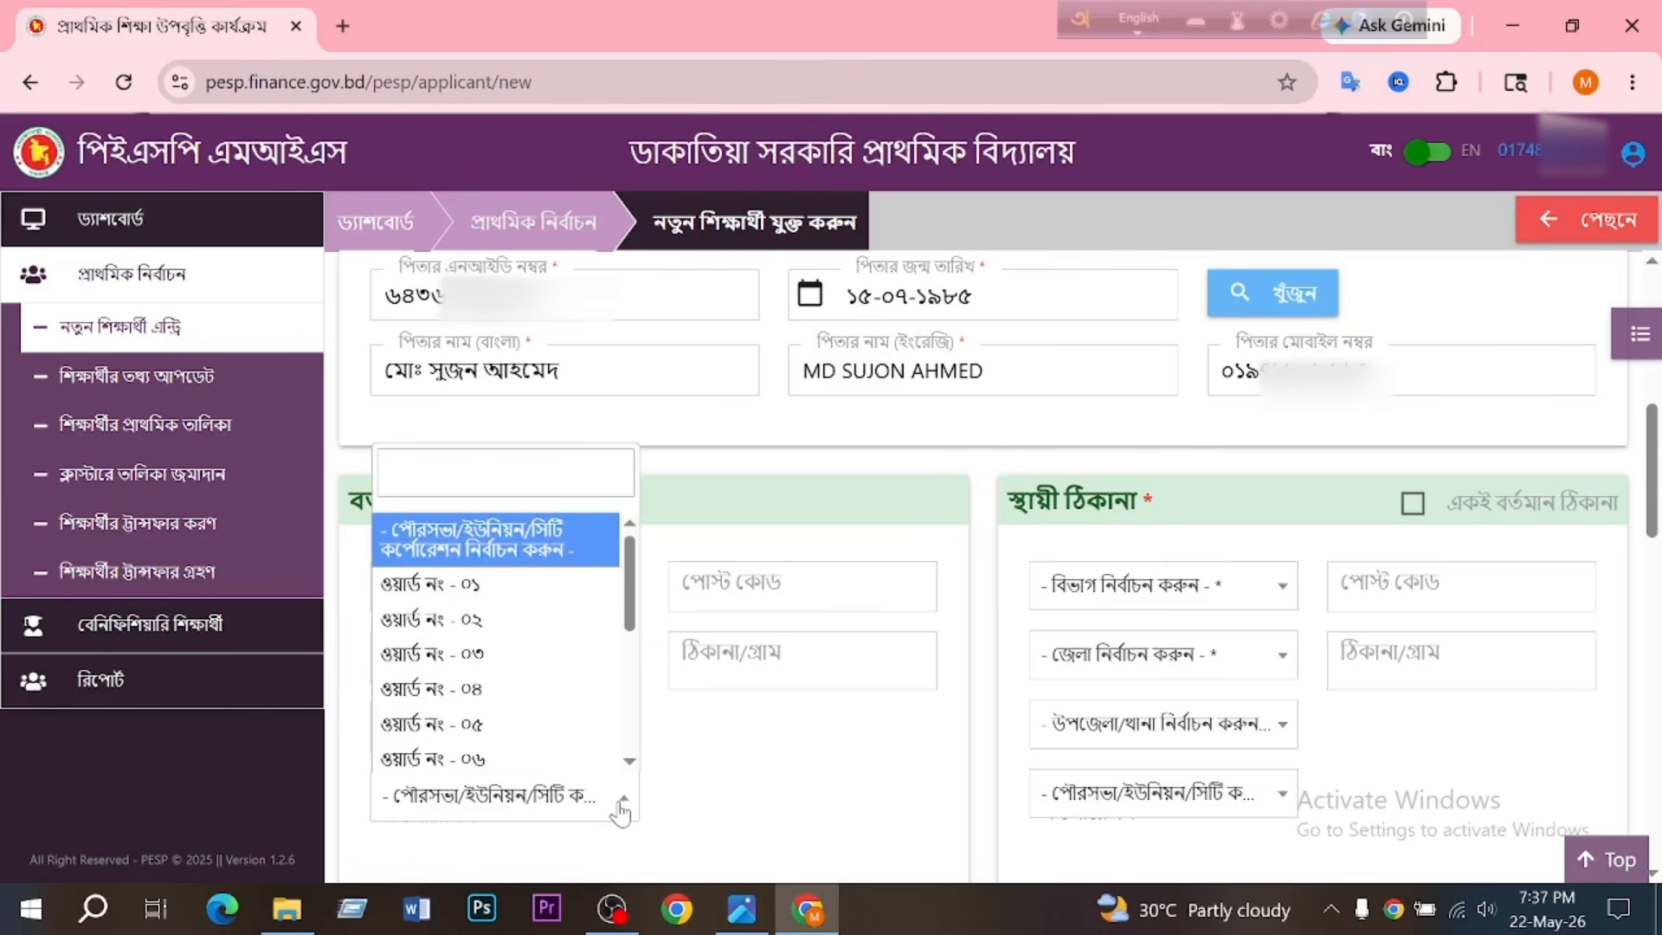
scroll(531, 690, "down", 2)
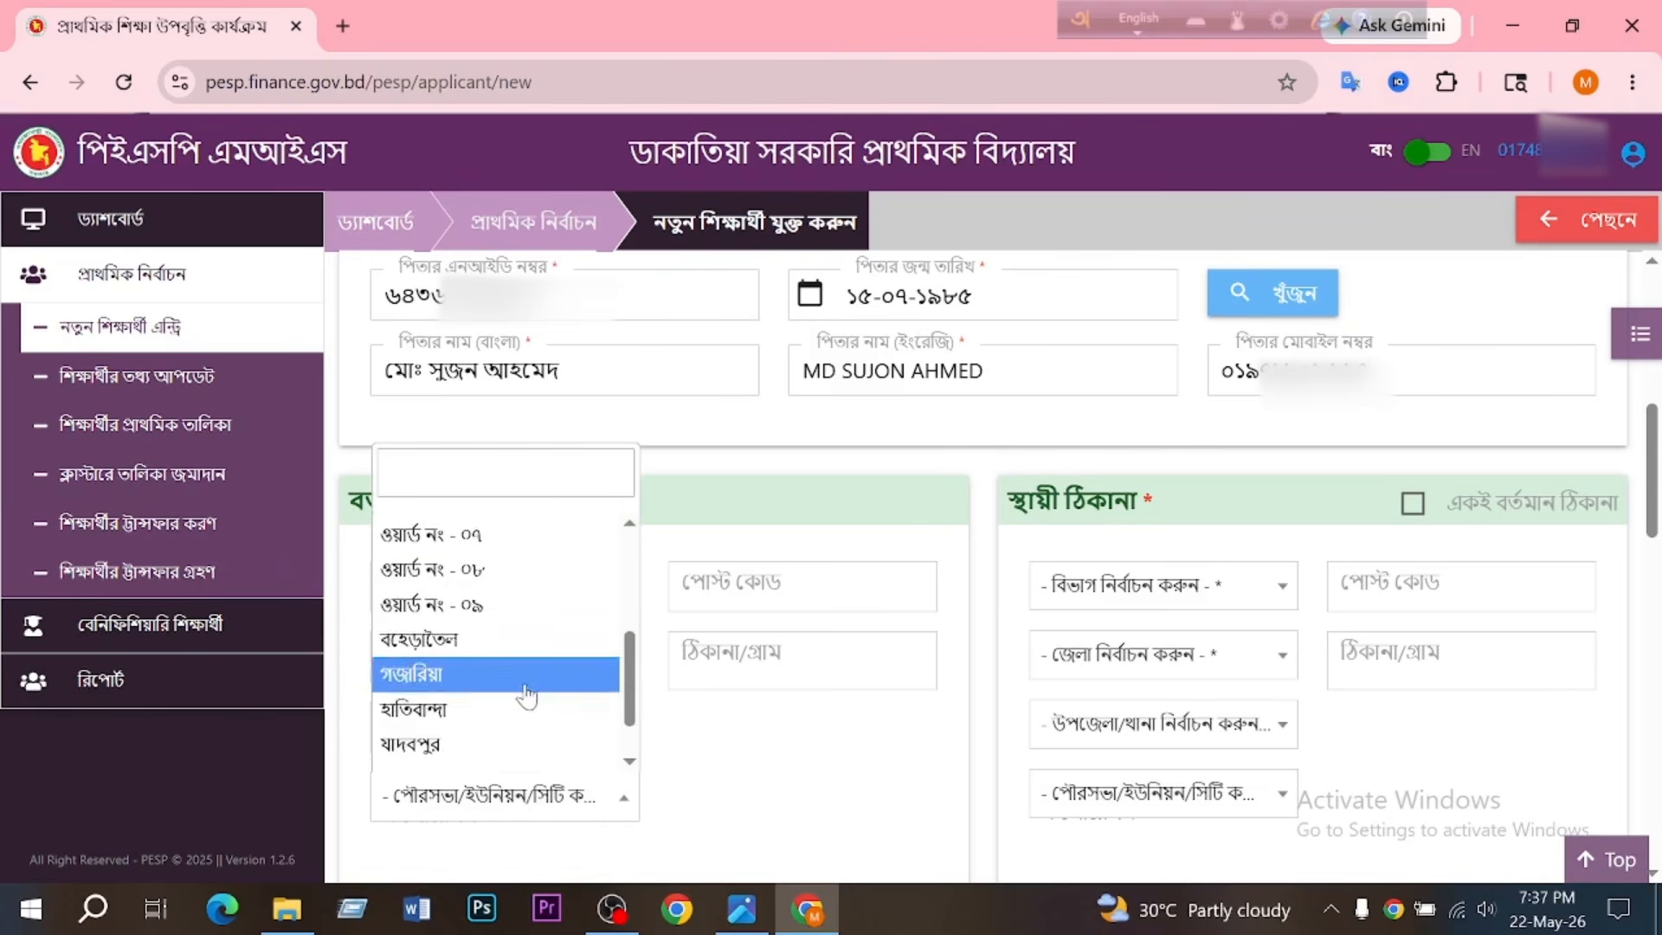
left_click(531, 690)
left_click(762, 587)
type("১")
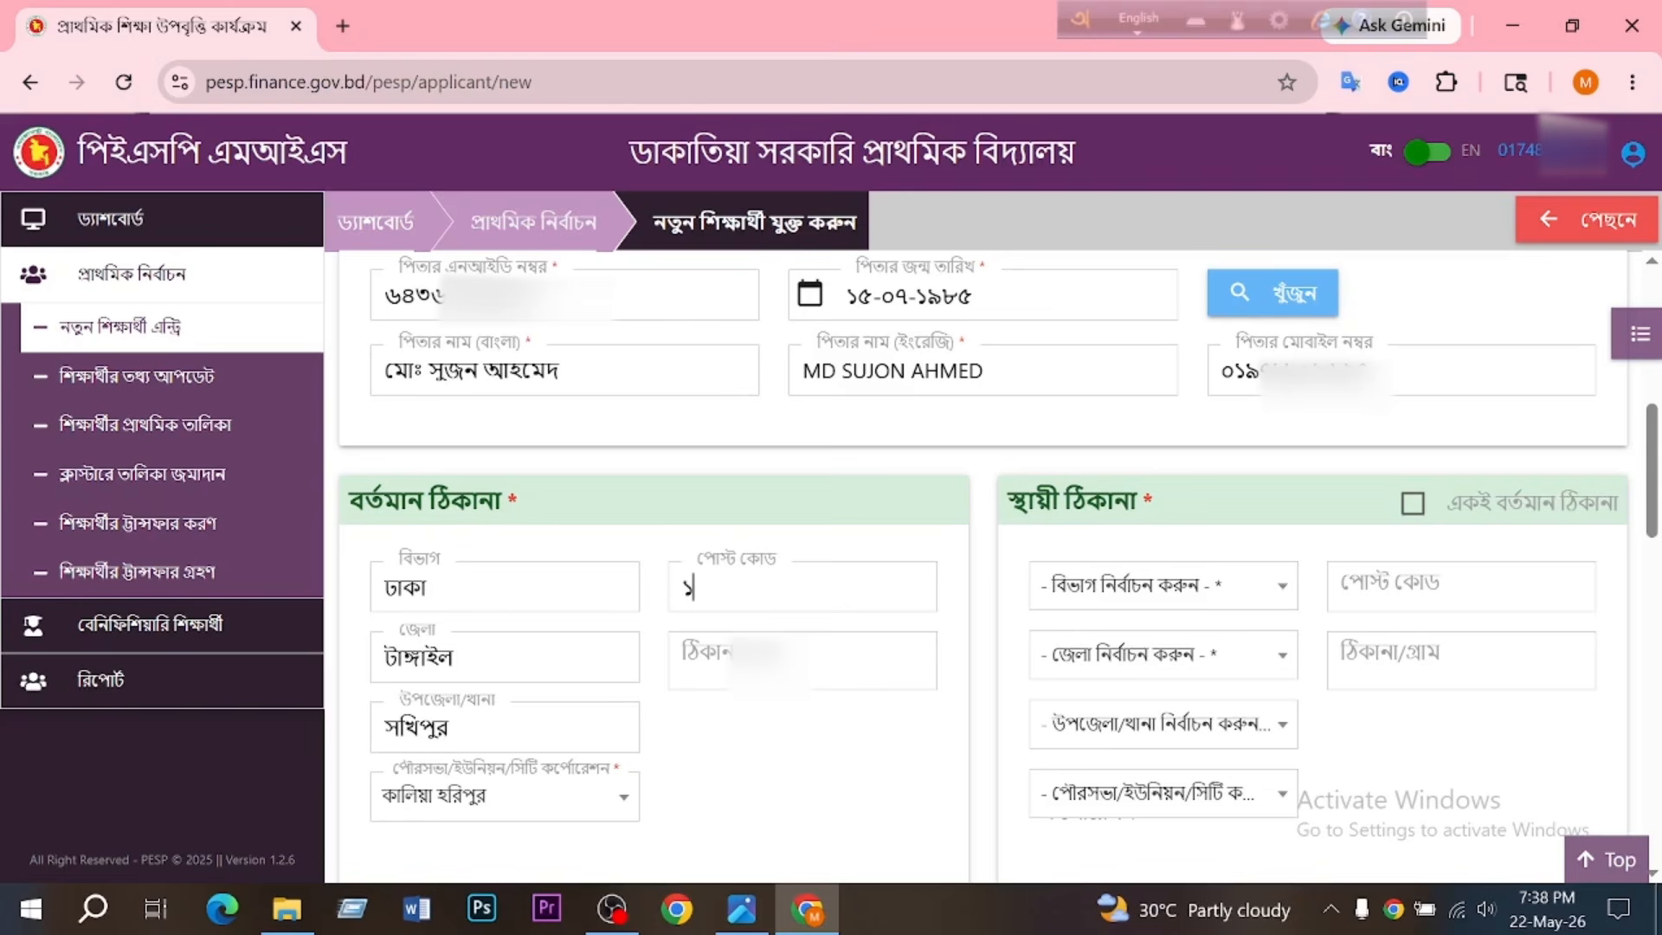
type("৯৫০")
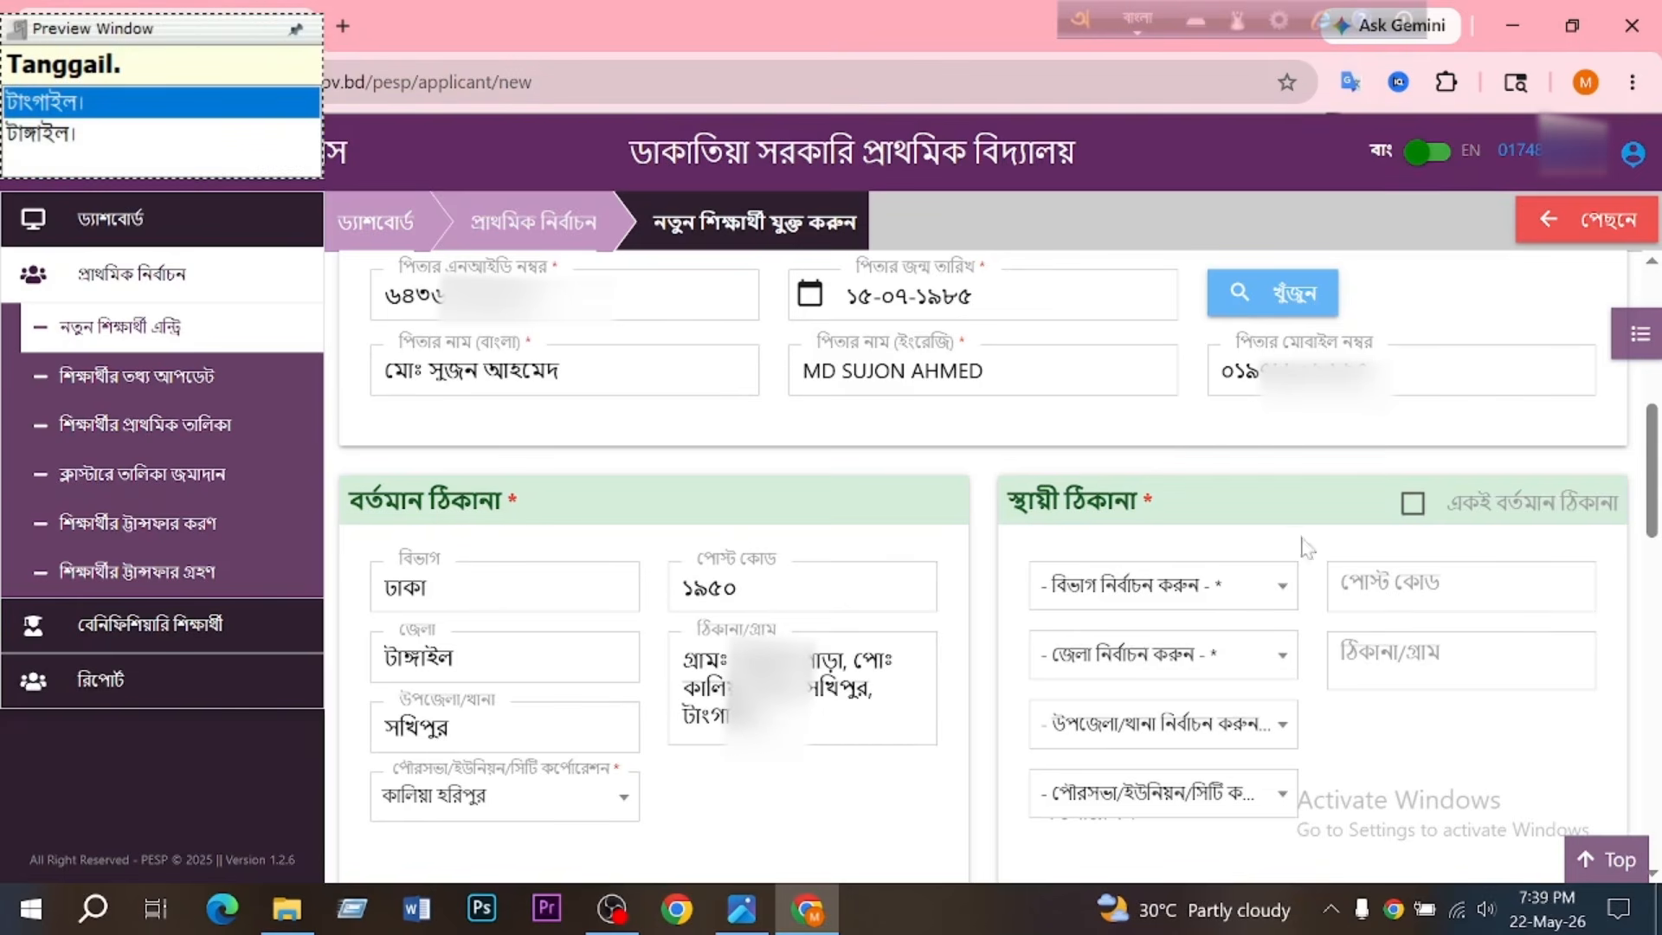
left_click(1424, 520)
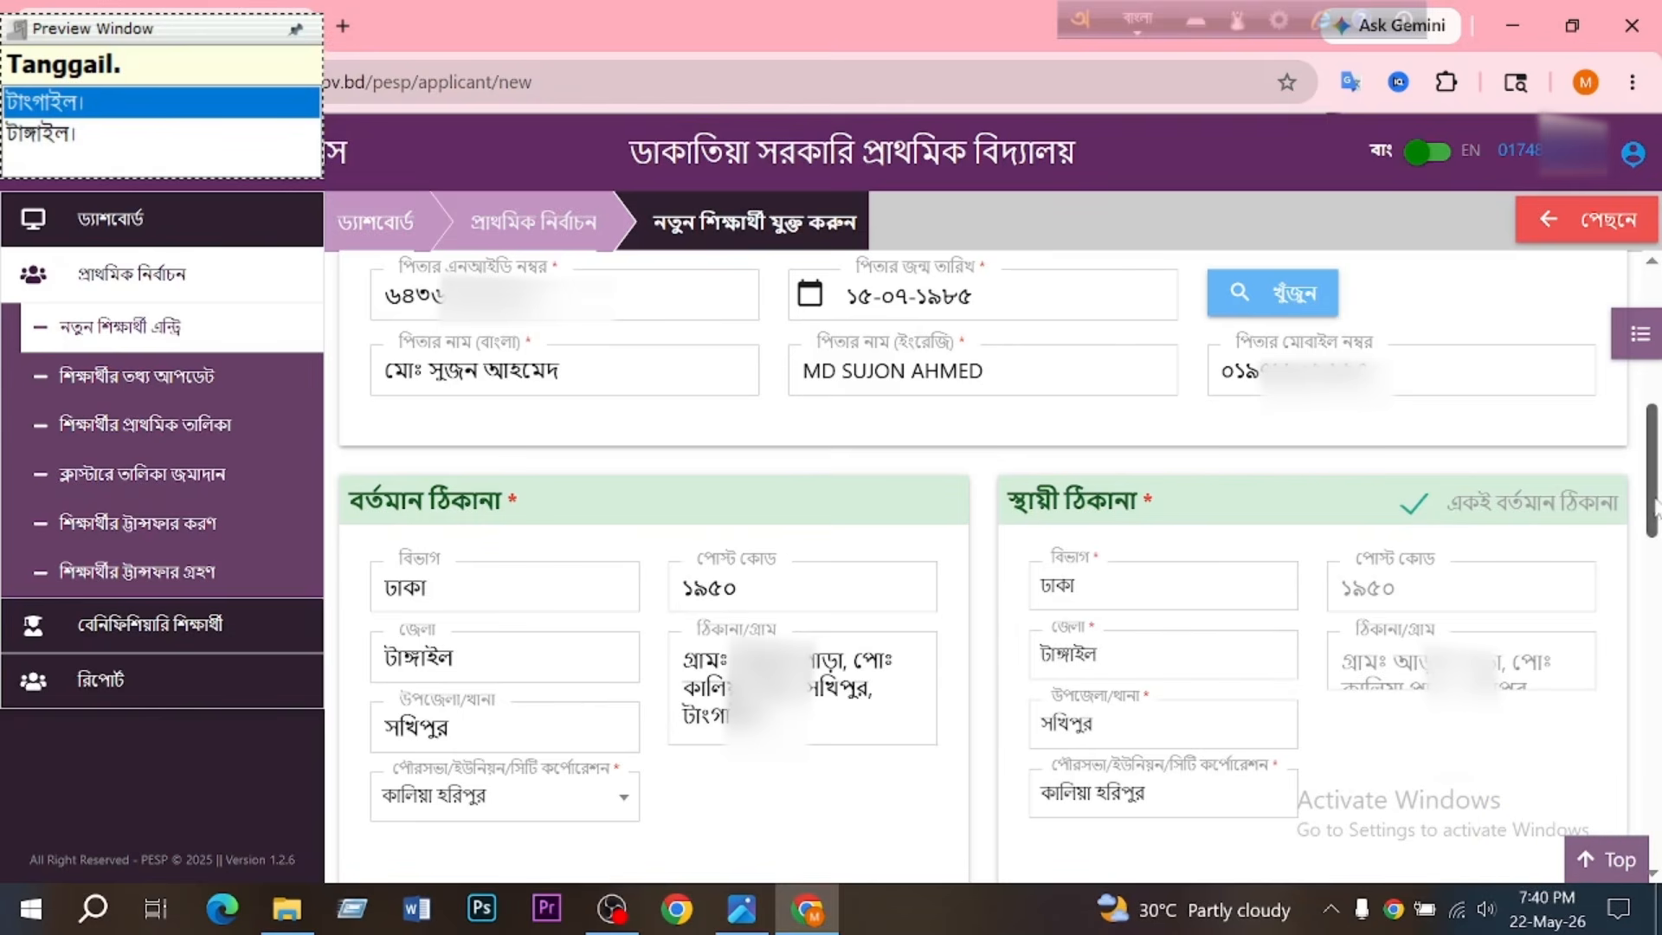
- Set the student's class to দ্বিতীয় শ্রেণি, and both the shift and the section to প্রযোজ্য নয়
left_click_drag(1652, 506, 1652, 640)
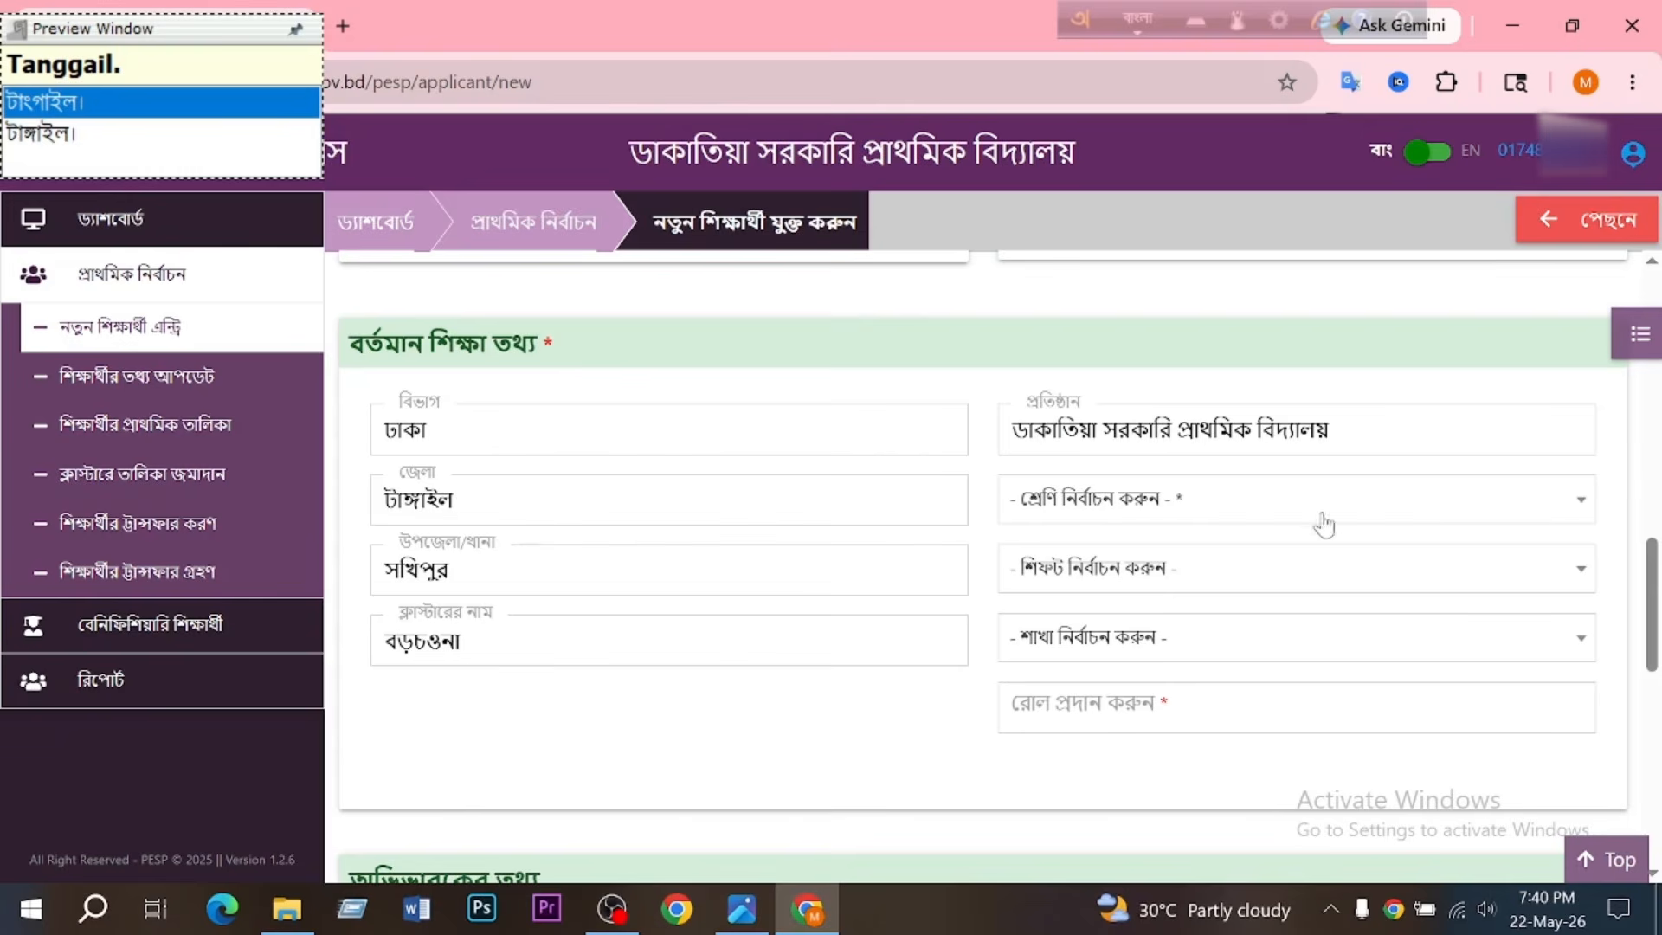
left_click(1572, 514)
left_click(1117, 759)
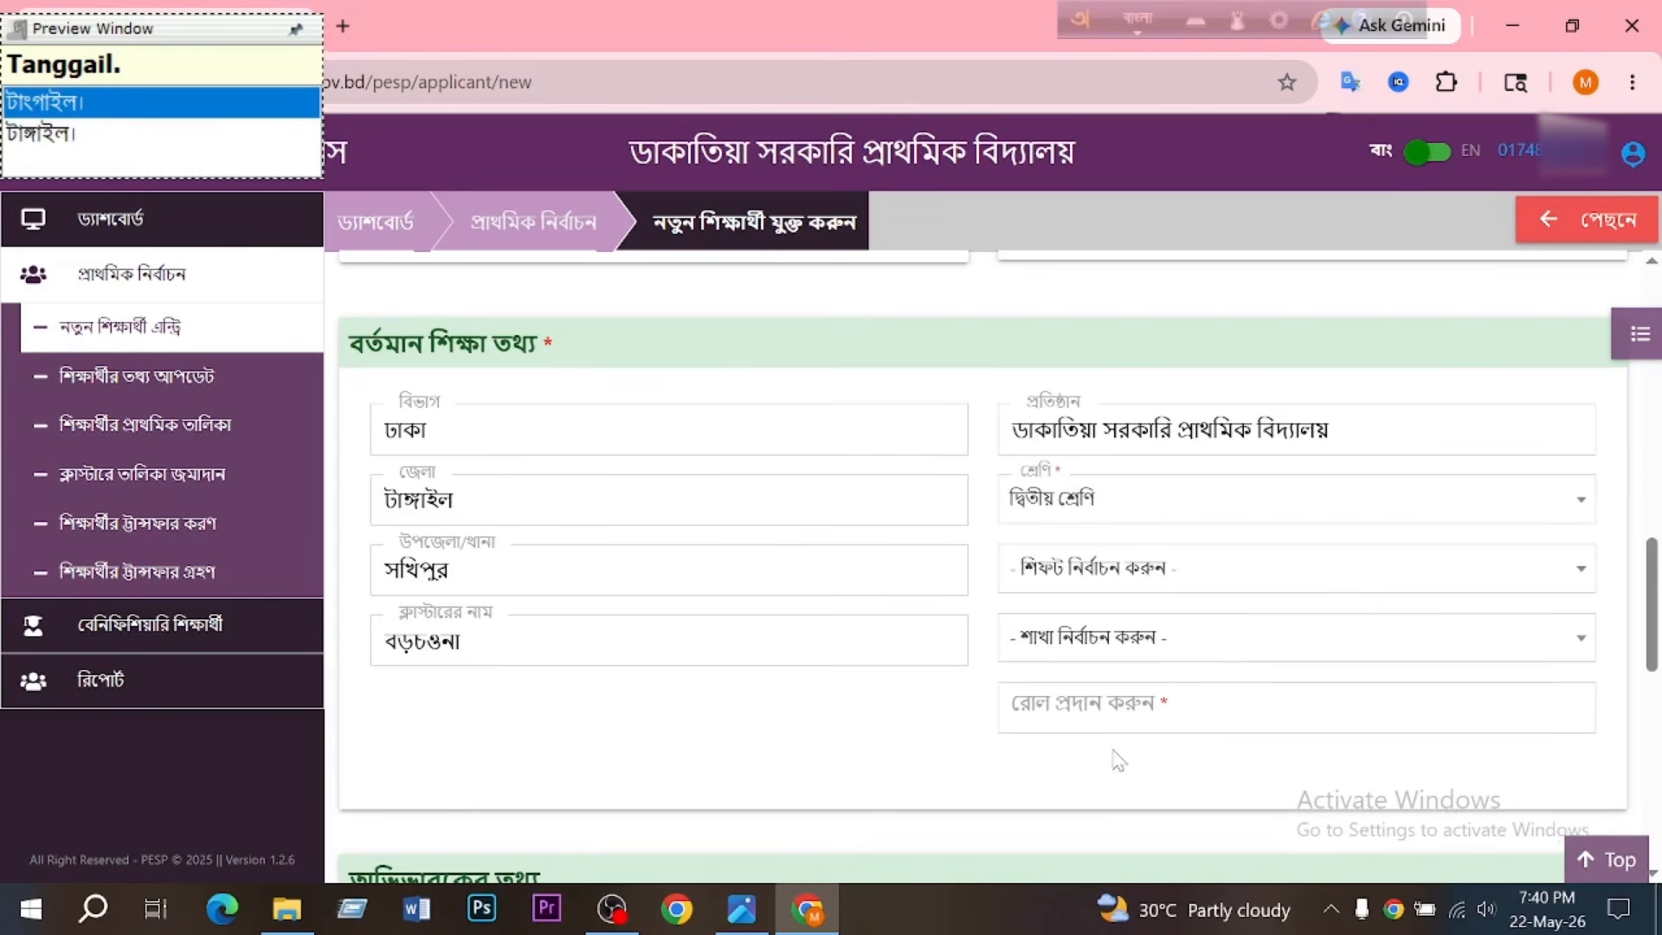
left_click(1513, 567)
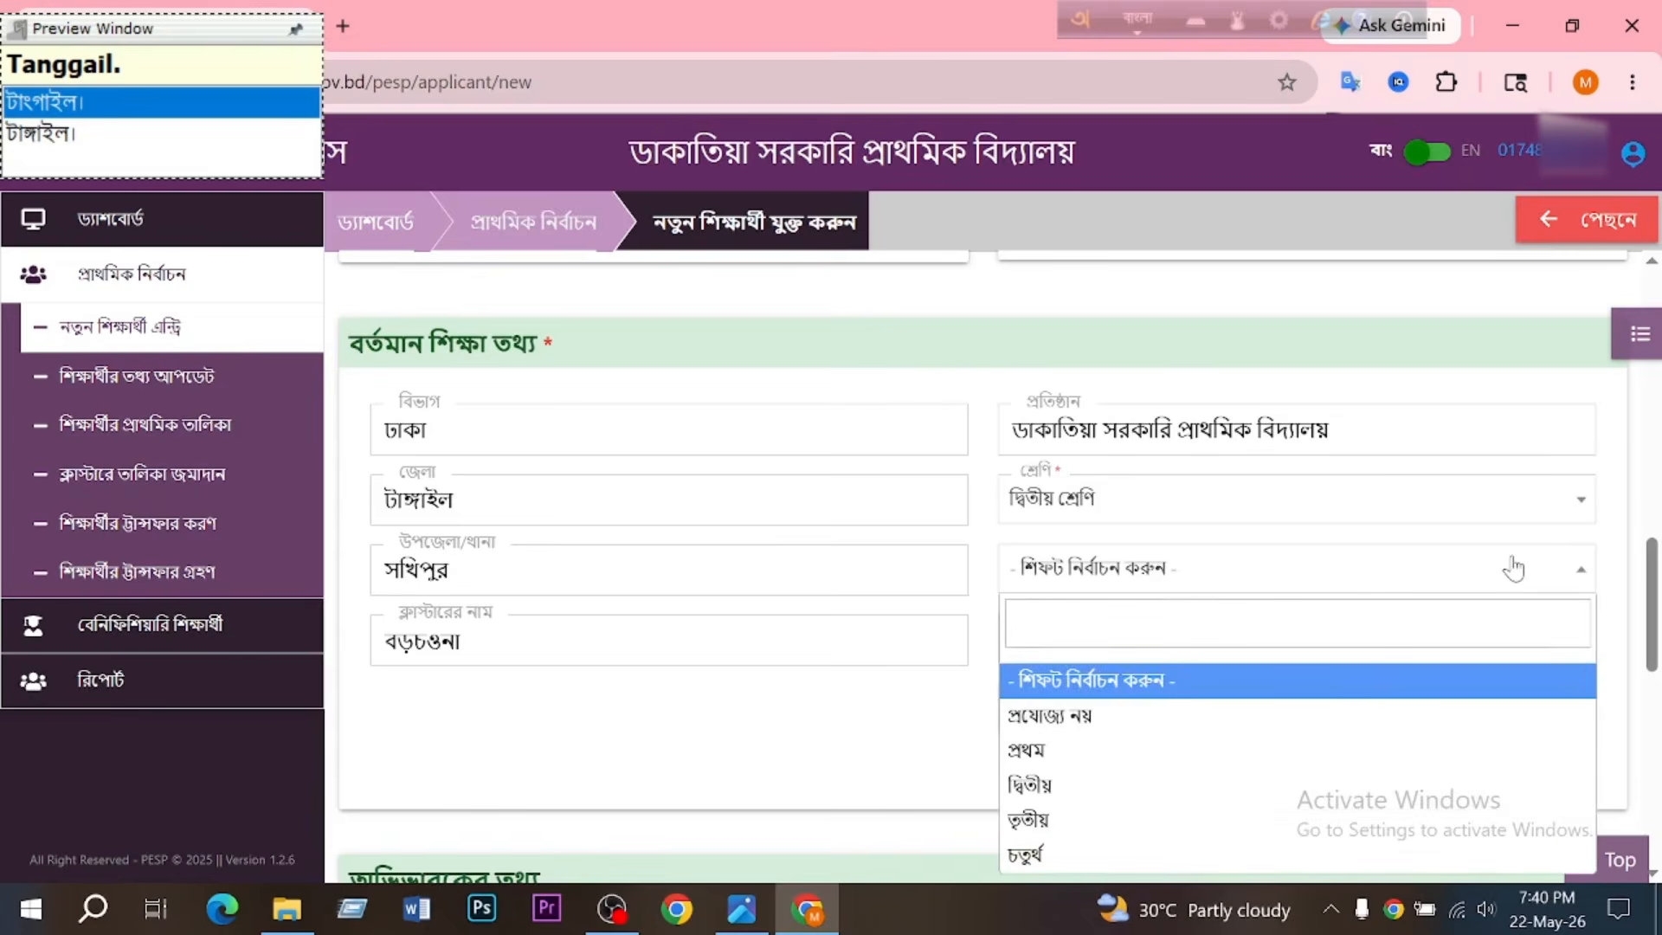
left_click(1273, 717)
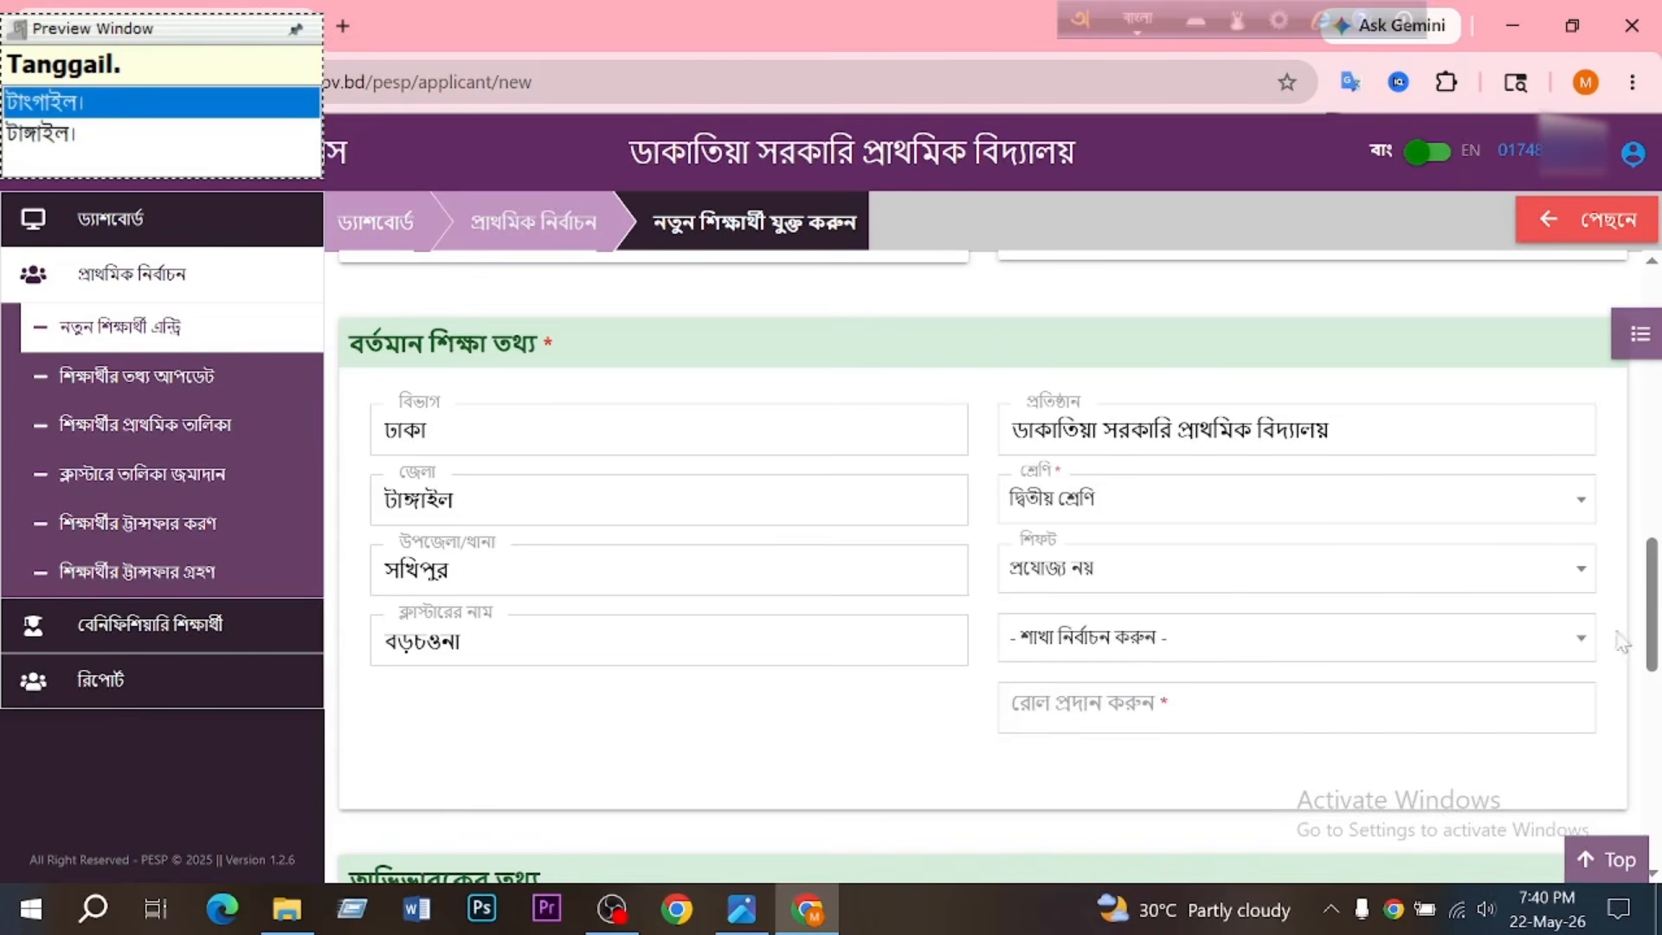
left_click(1552, 642)
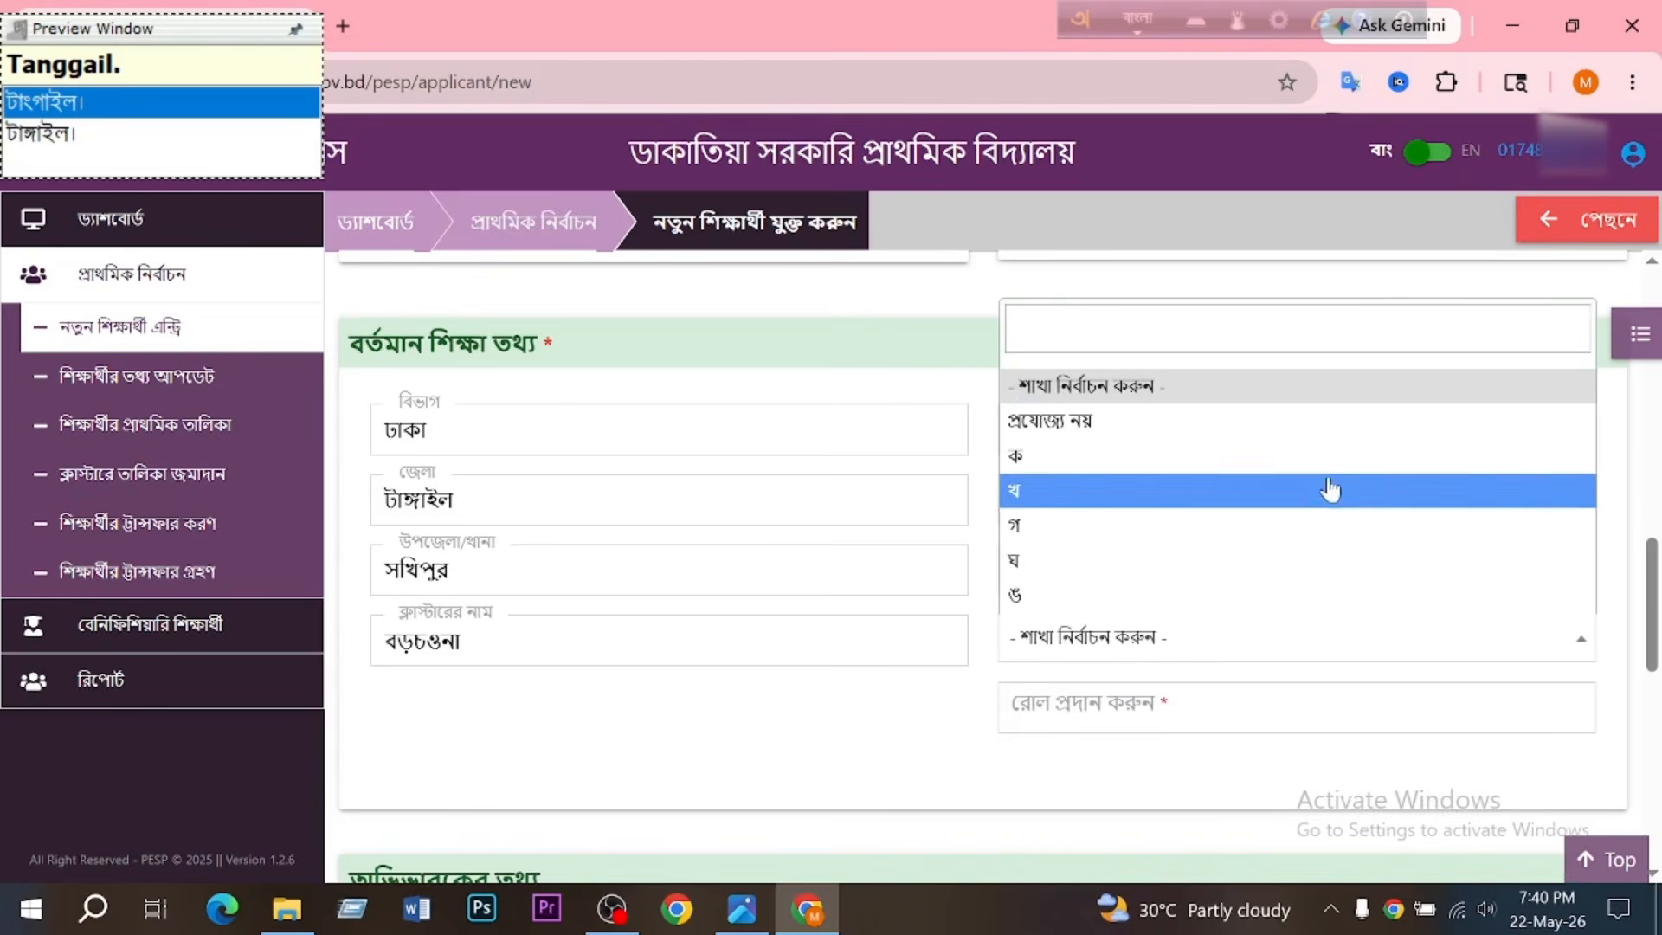
left_click(1288, 440)
- Switch the typing language to English and enter 31 as the student's roll number
left_click(1282, 708)
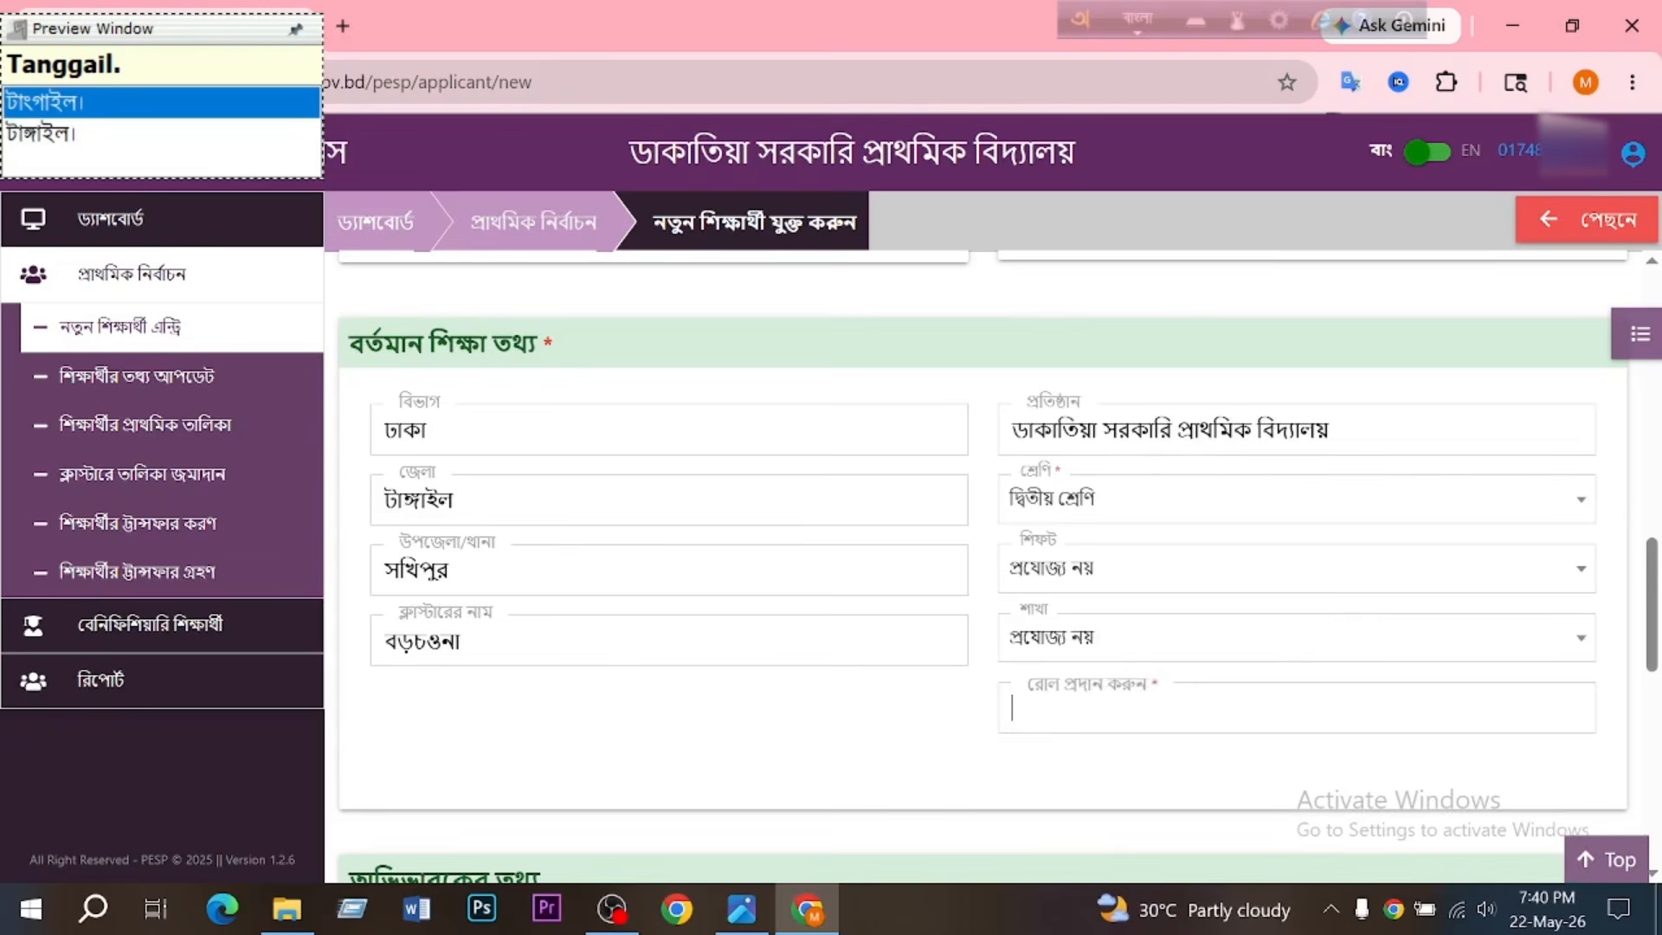
type("31")
left_click(1145, 17)
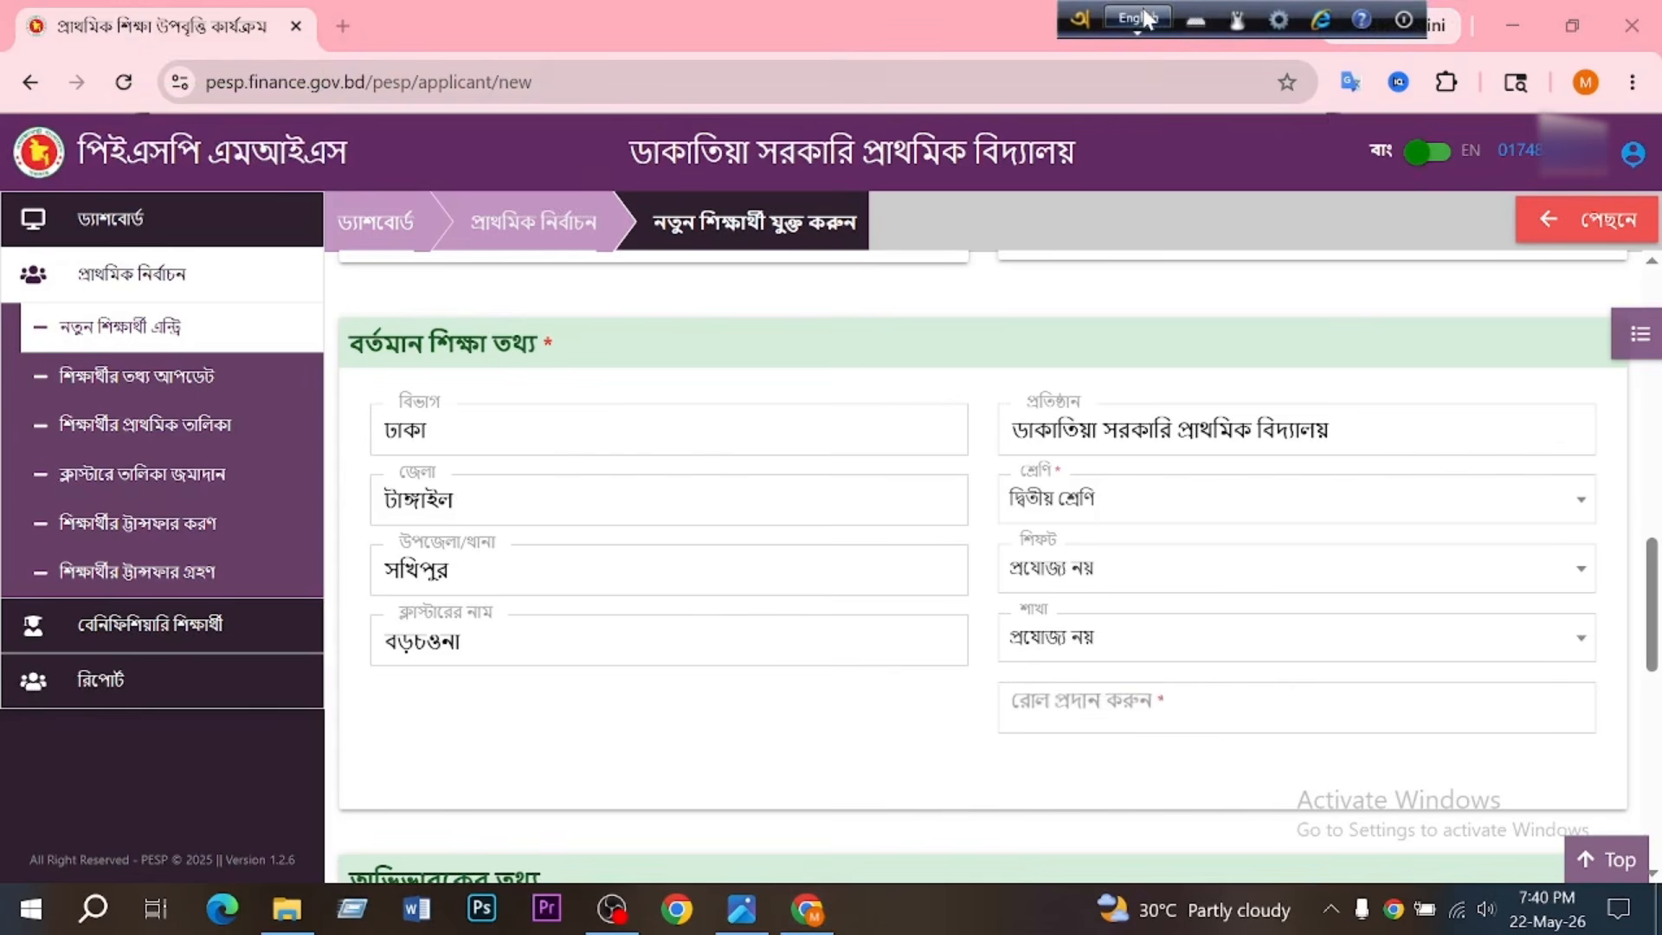
left_click(1092, 712)
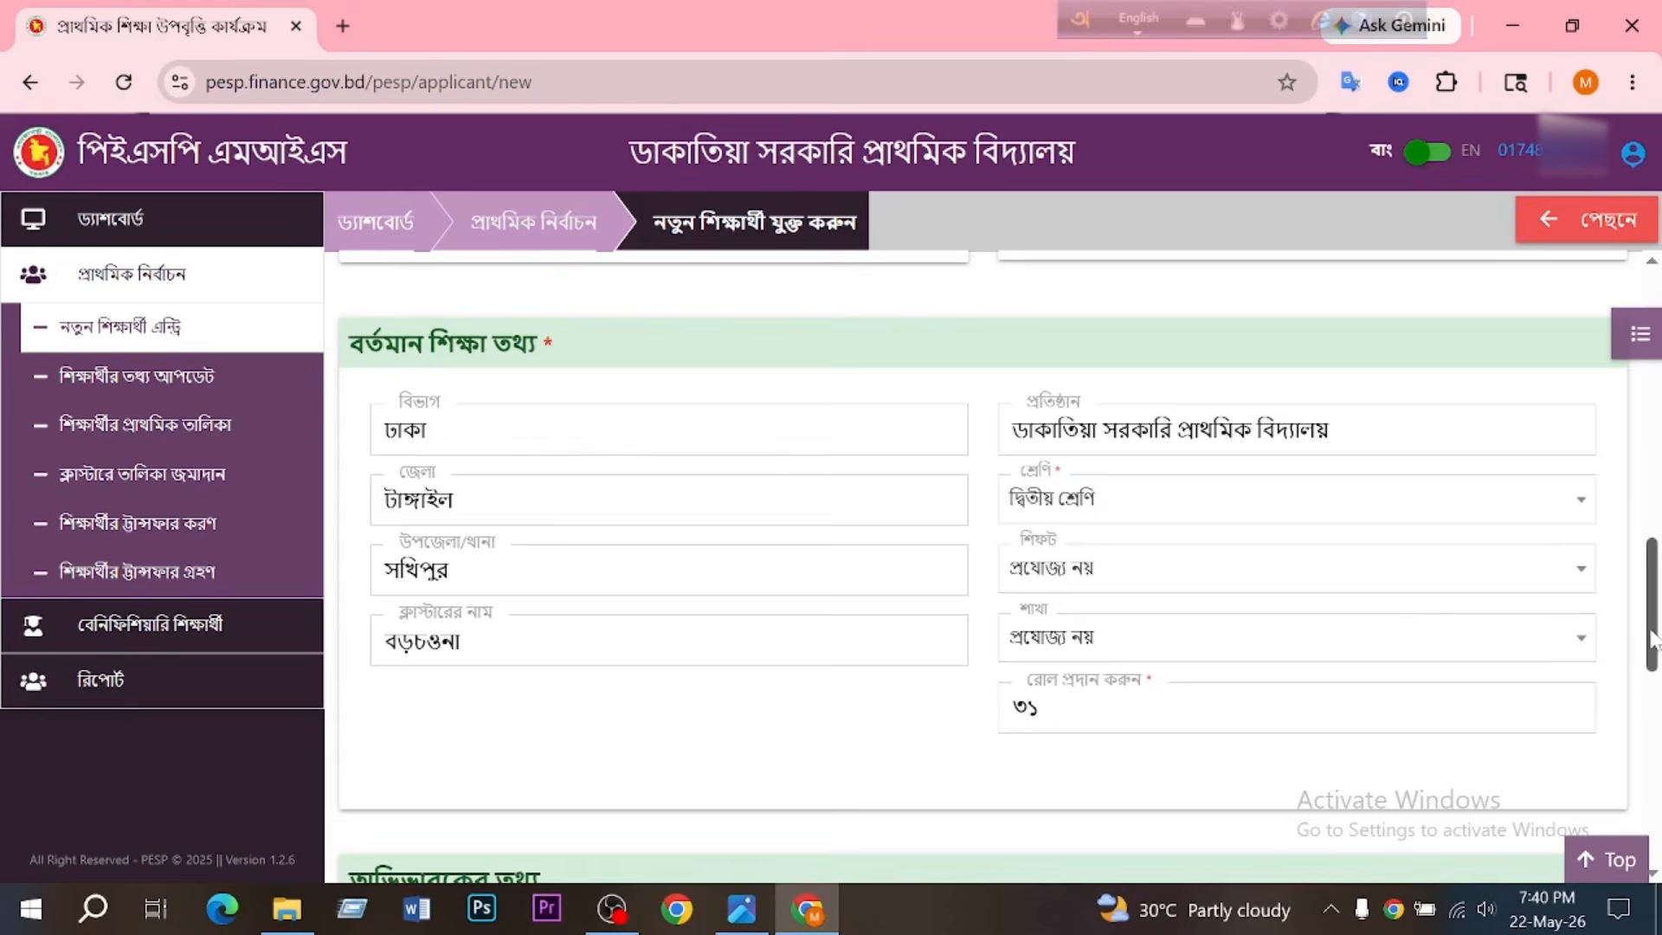
- Change the guardian's relationship to the student to পিতা in the guardian information
left_click_drag(1652, 639, 1651, 759)
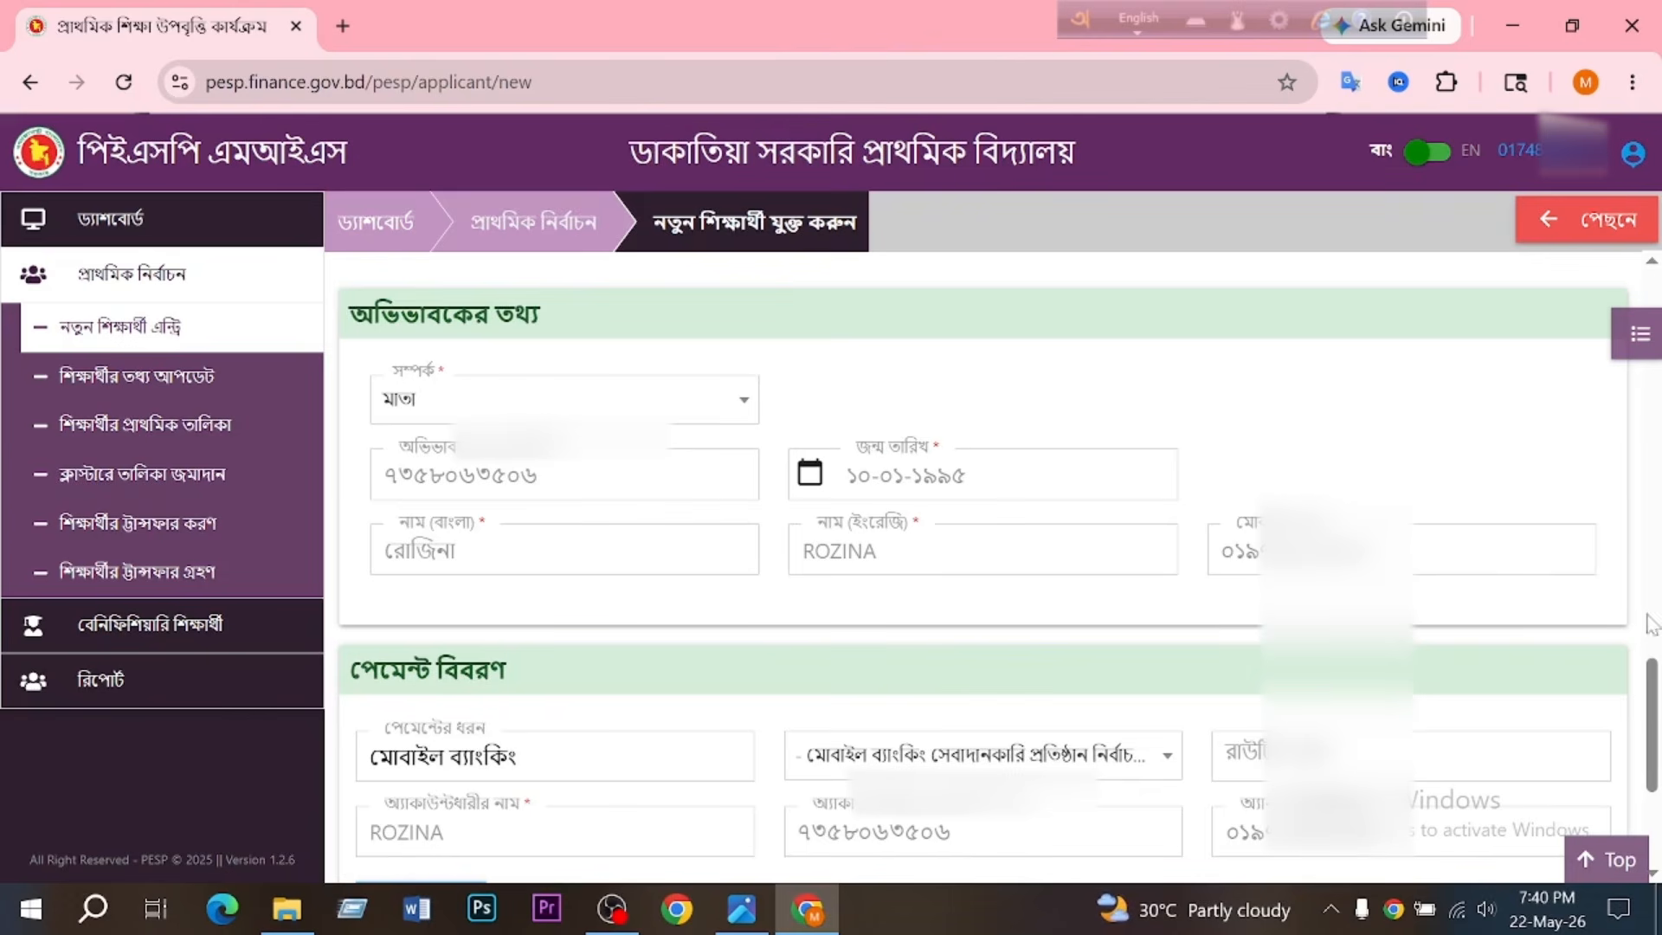
left_click_drag(1653, 693, 1652, 701)
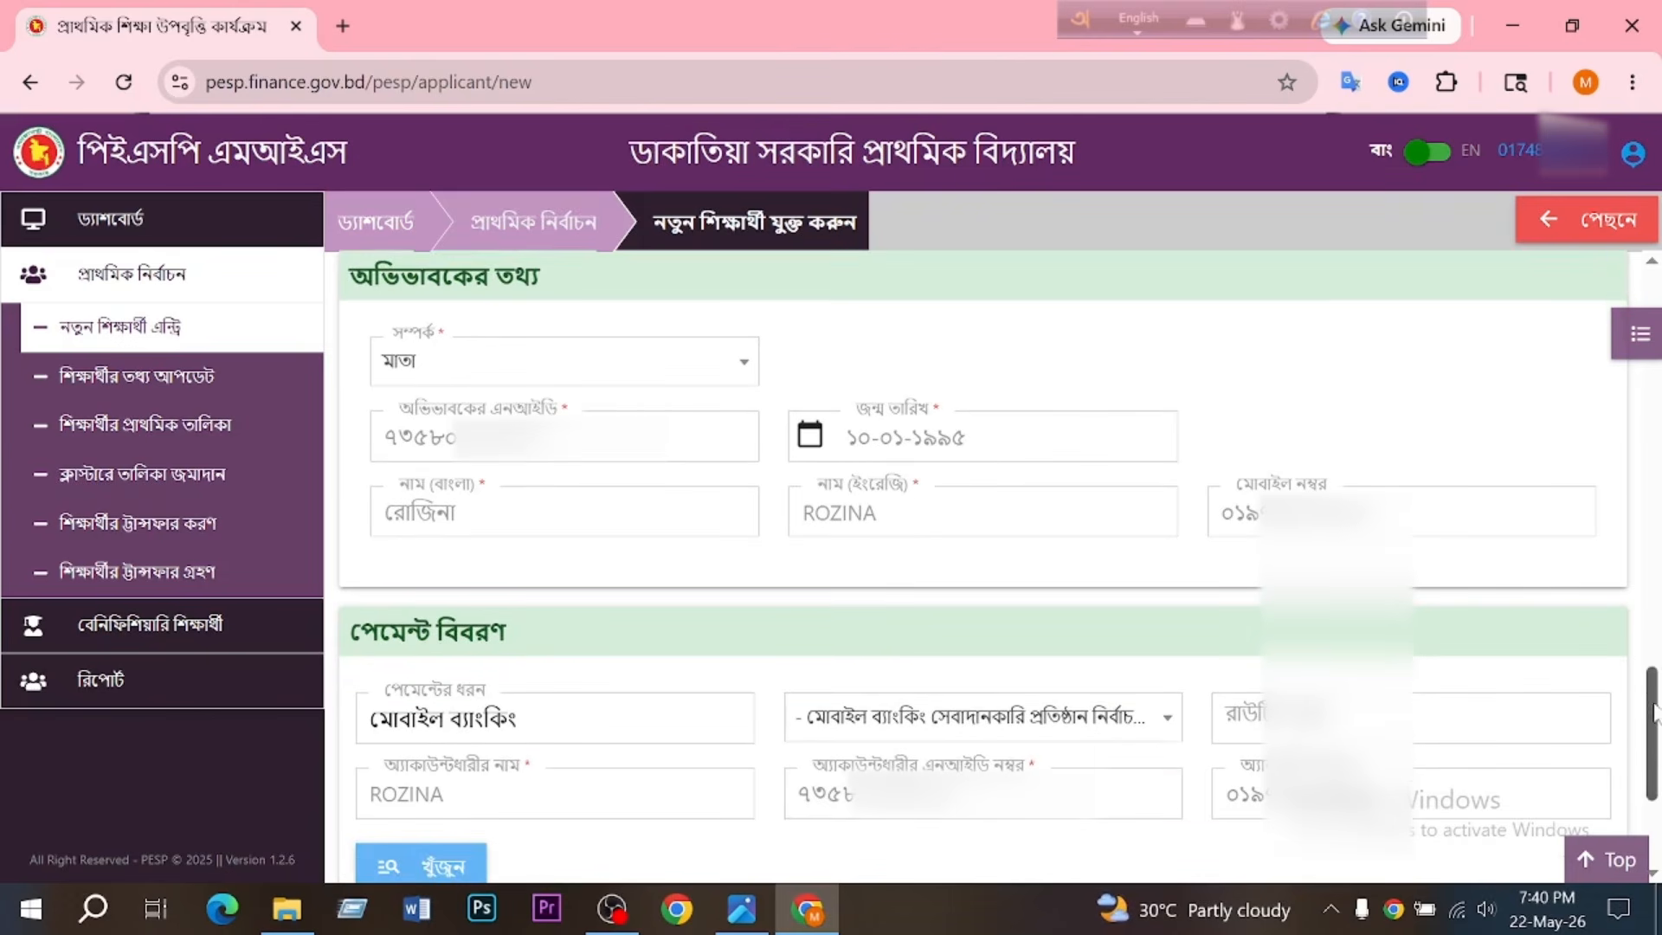
left_click(740, 375)
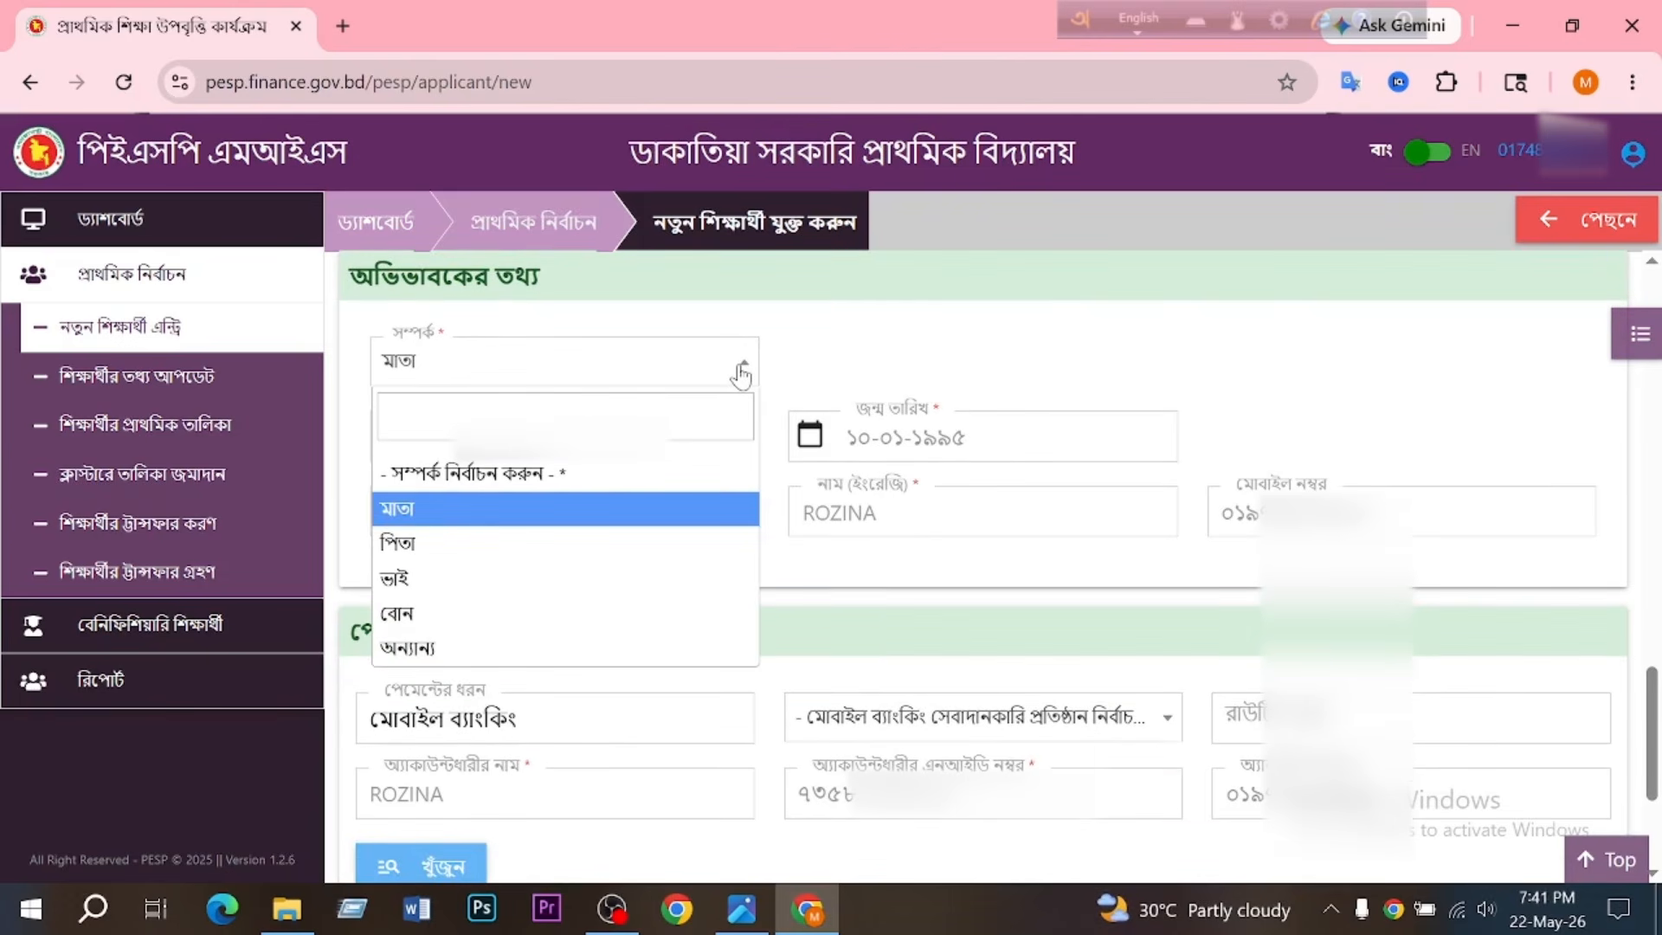
key("Down")
key("Return")
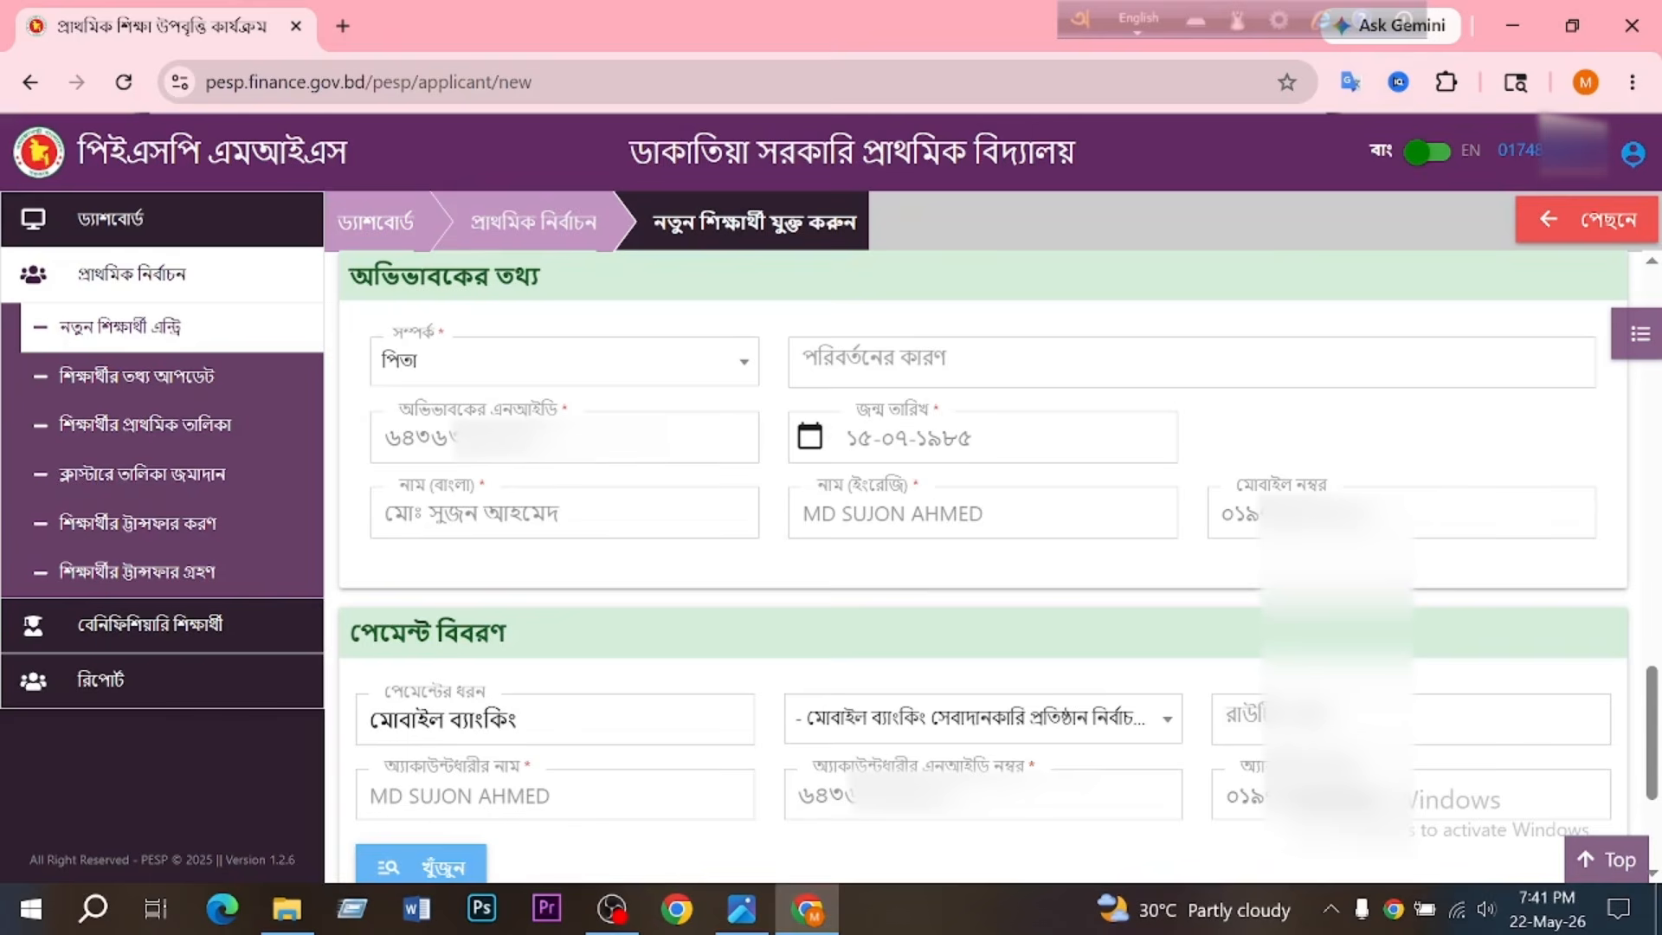
- Choose বিকাশ as the mobile banking provider in the payment details and request the check of the guardian's account
scroll(983, 554, "down", 3)
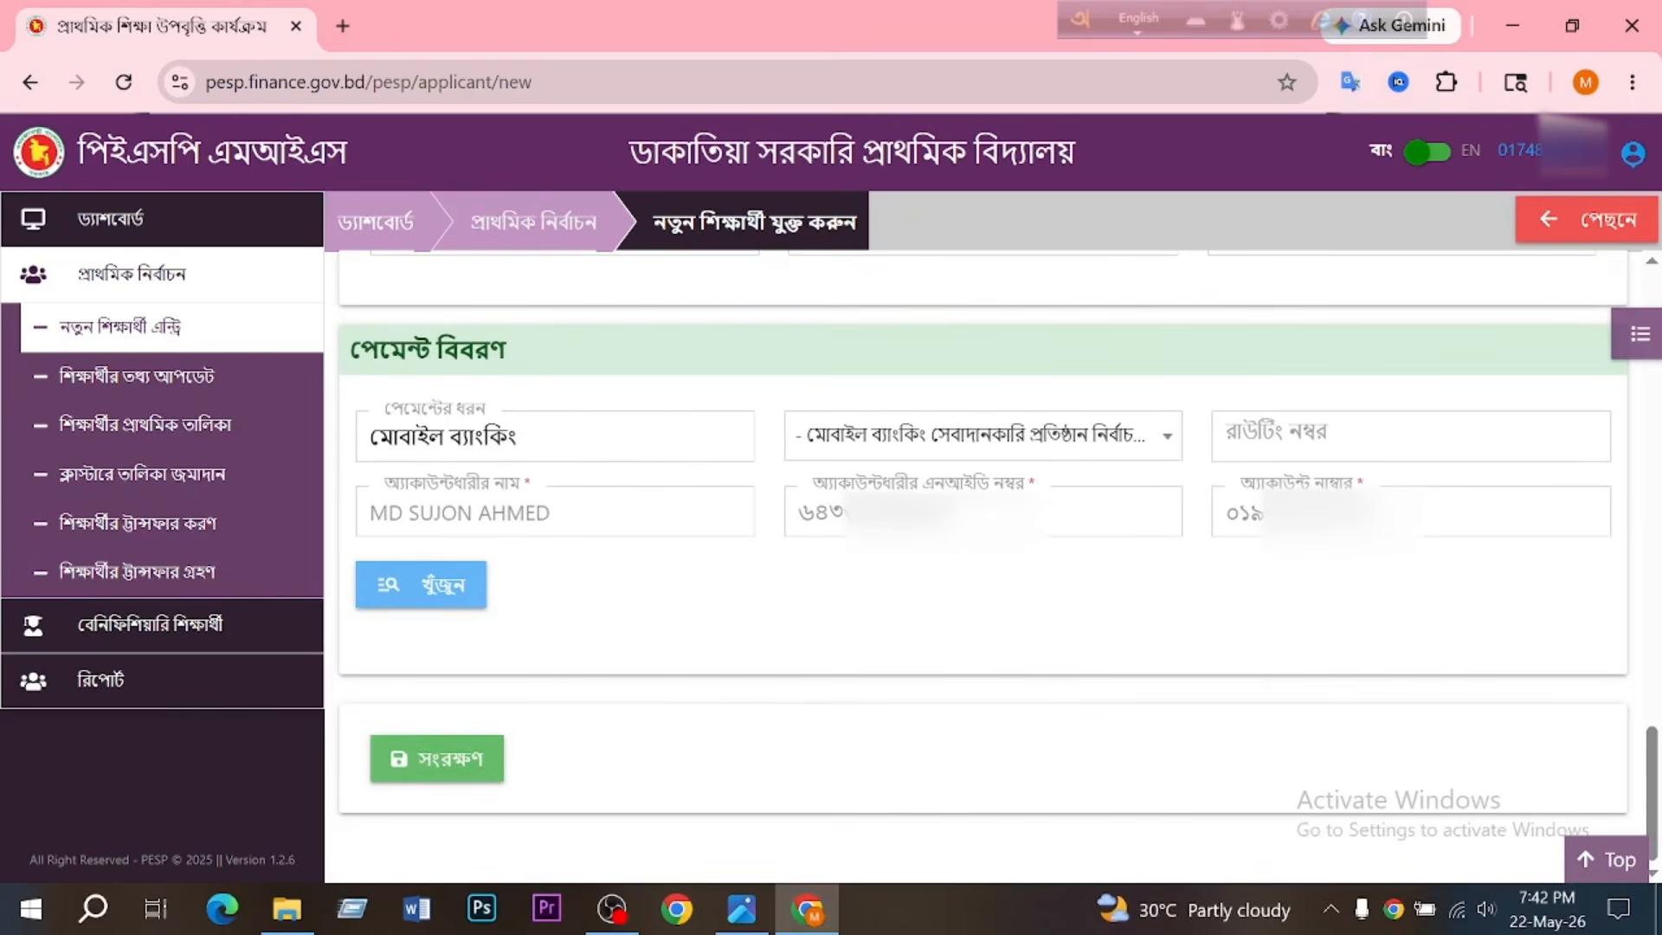
left_click_drag(350, 350, 573, 353)
left_click(622, 353)
left_click(1147, 444)
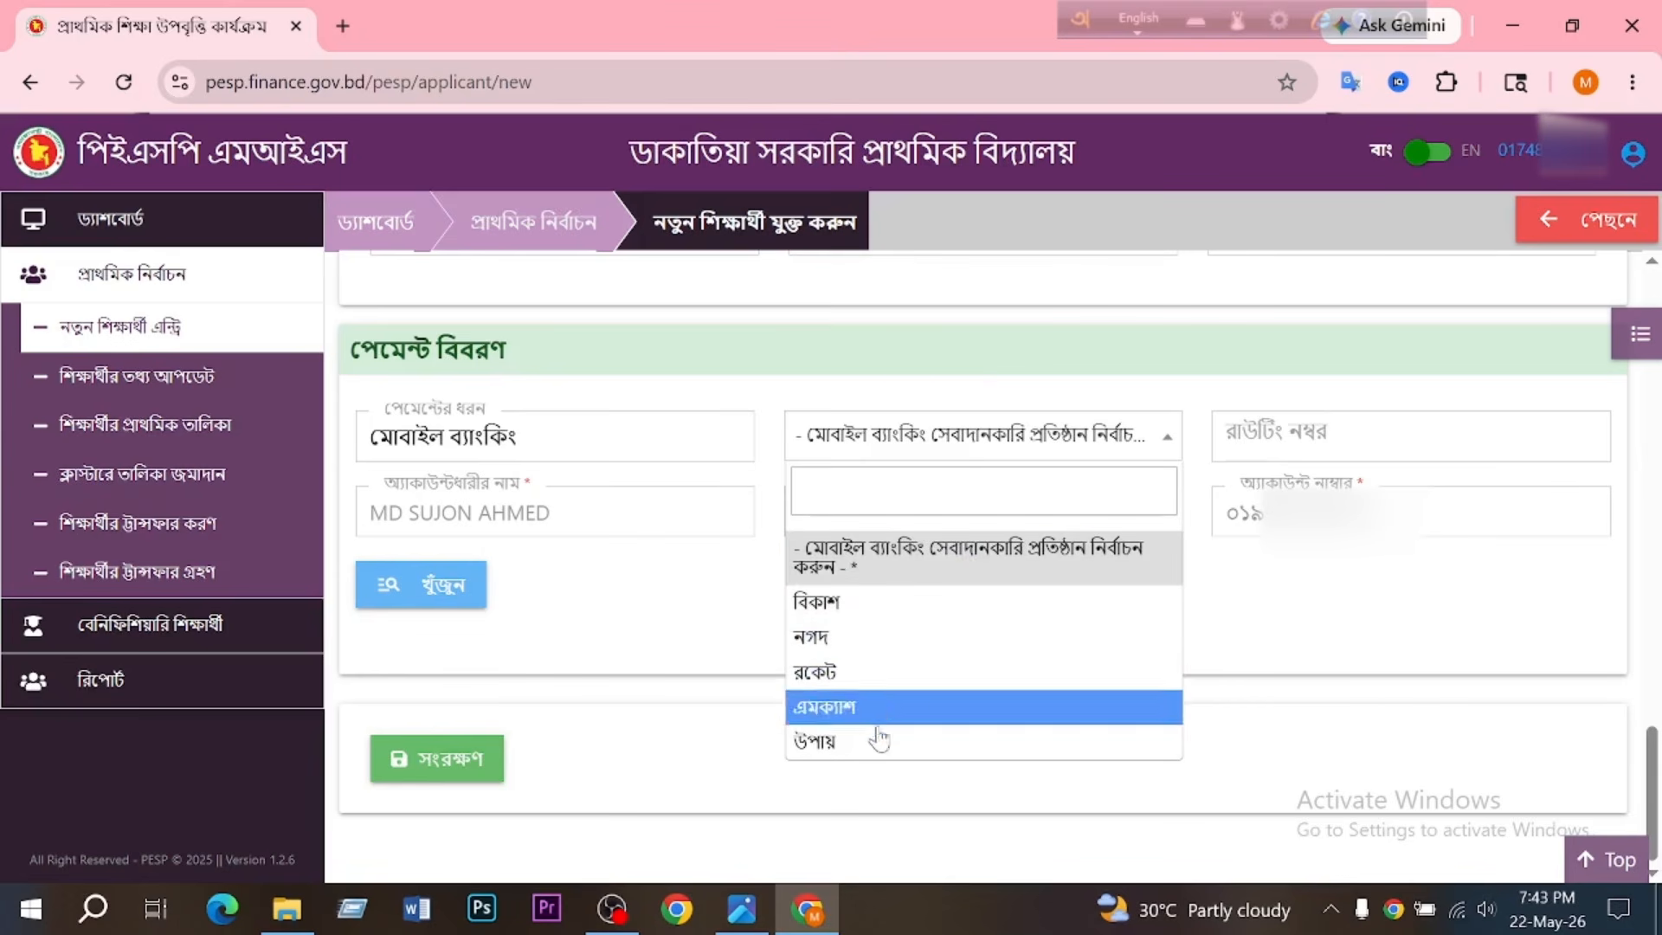
left_click(853, 601)
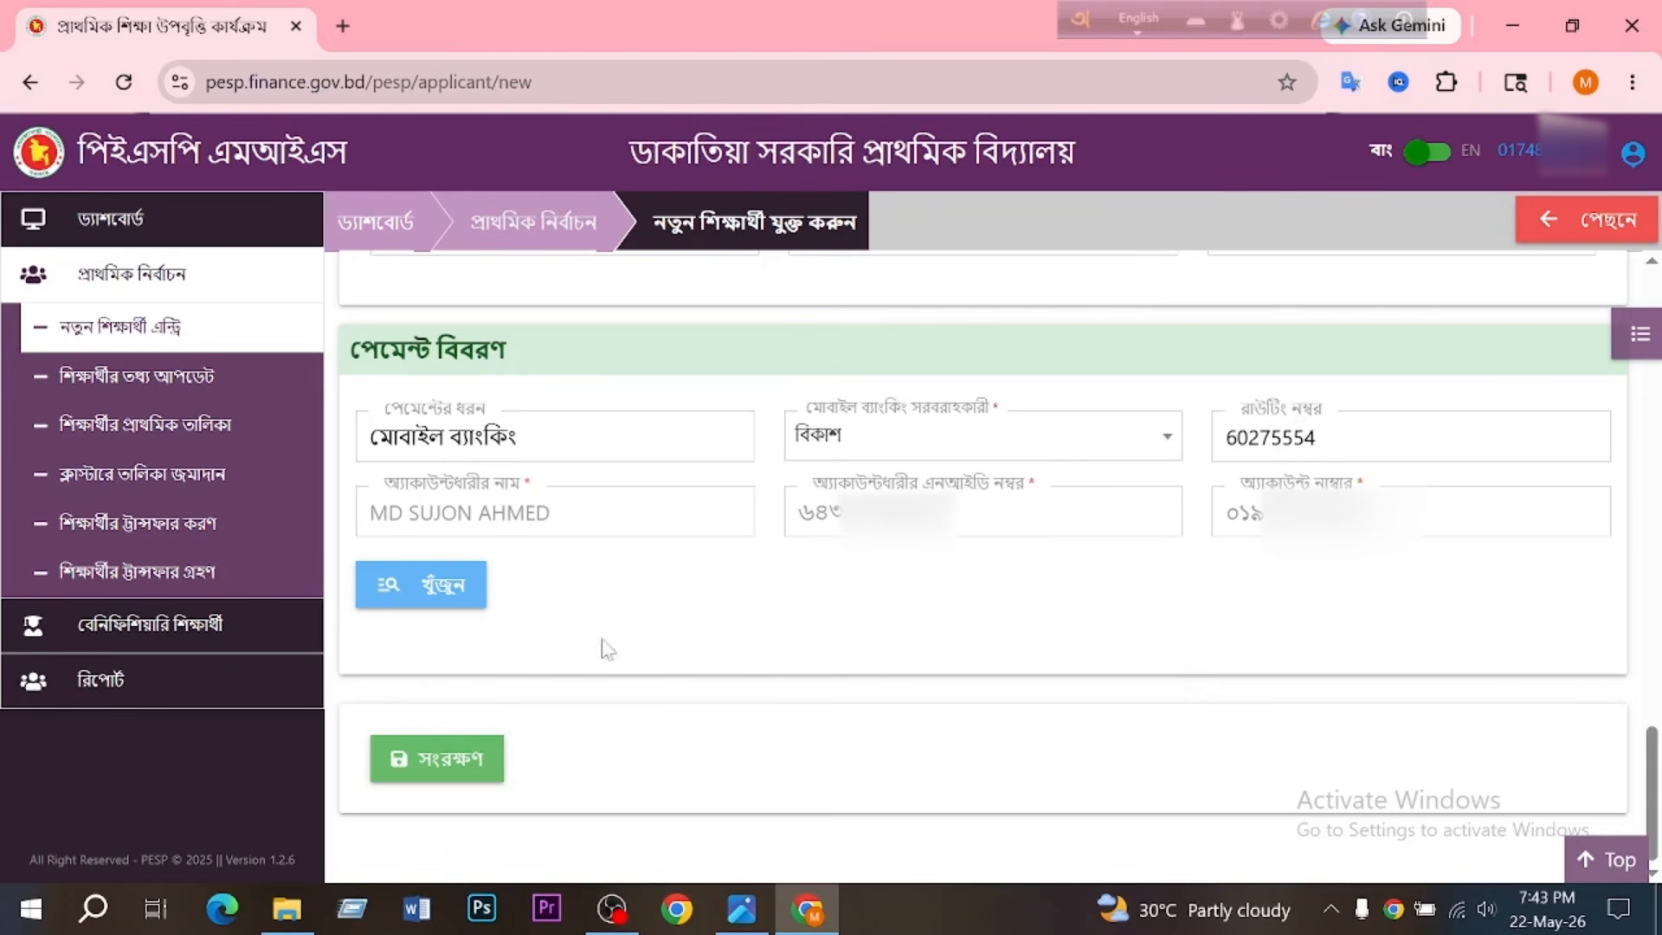
left_click(454, 599)
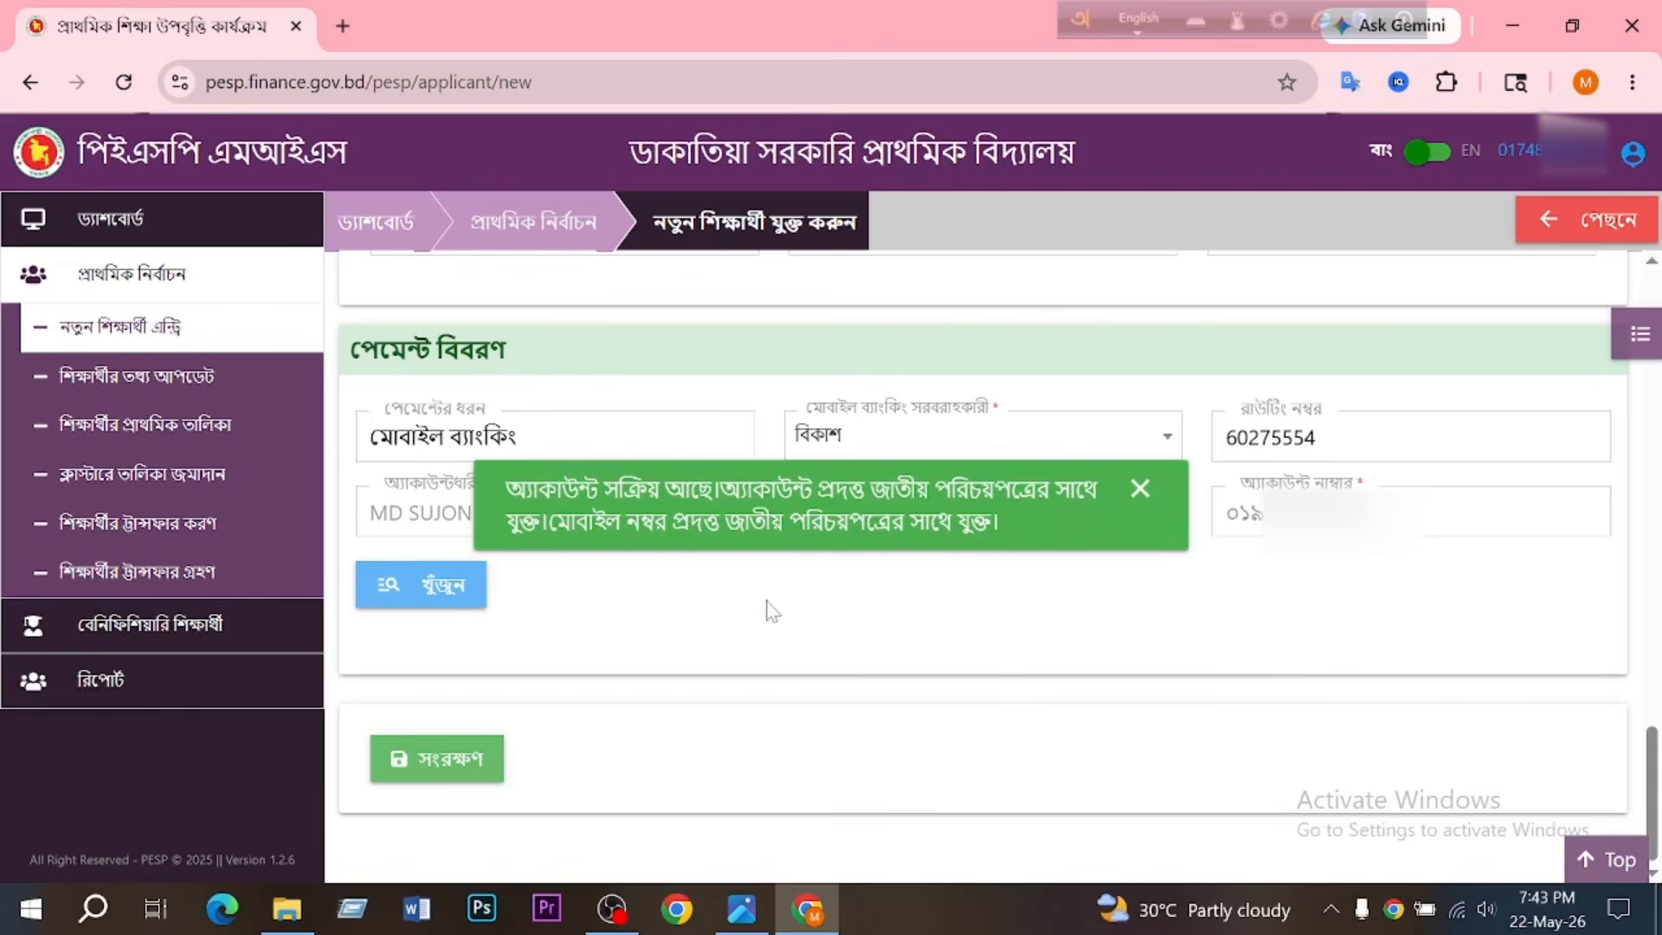
- Save the new student's record and open the ক্লাস্টারে তালিকা জমাদান page to check the student's status in the list
left_click(456, 766)
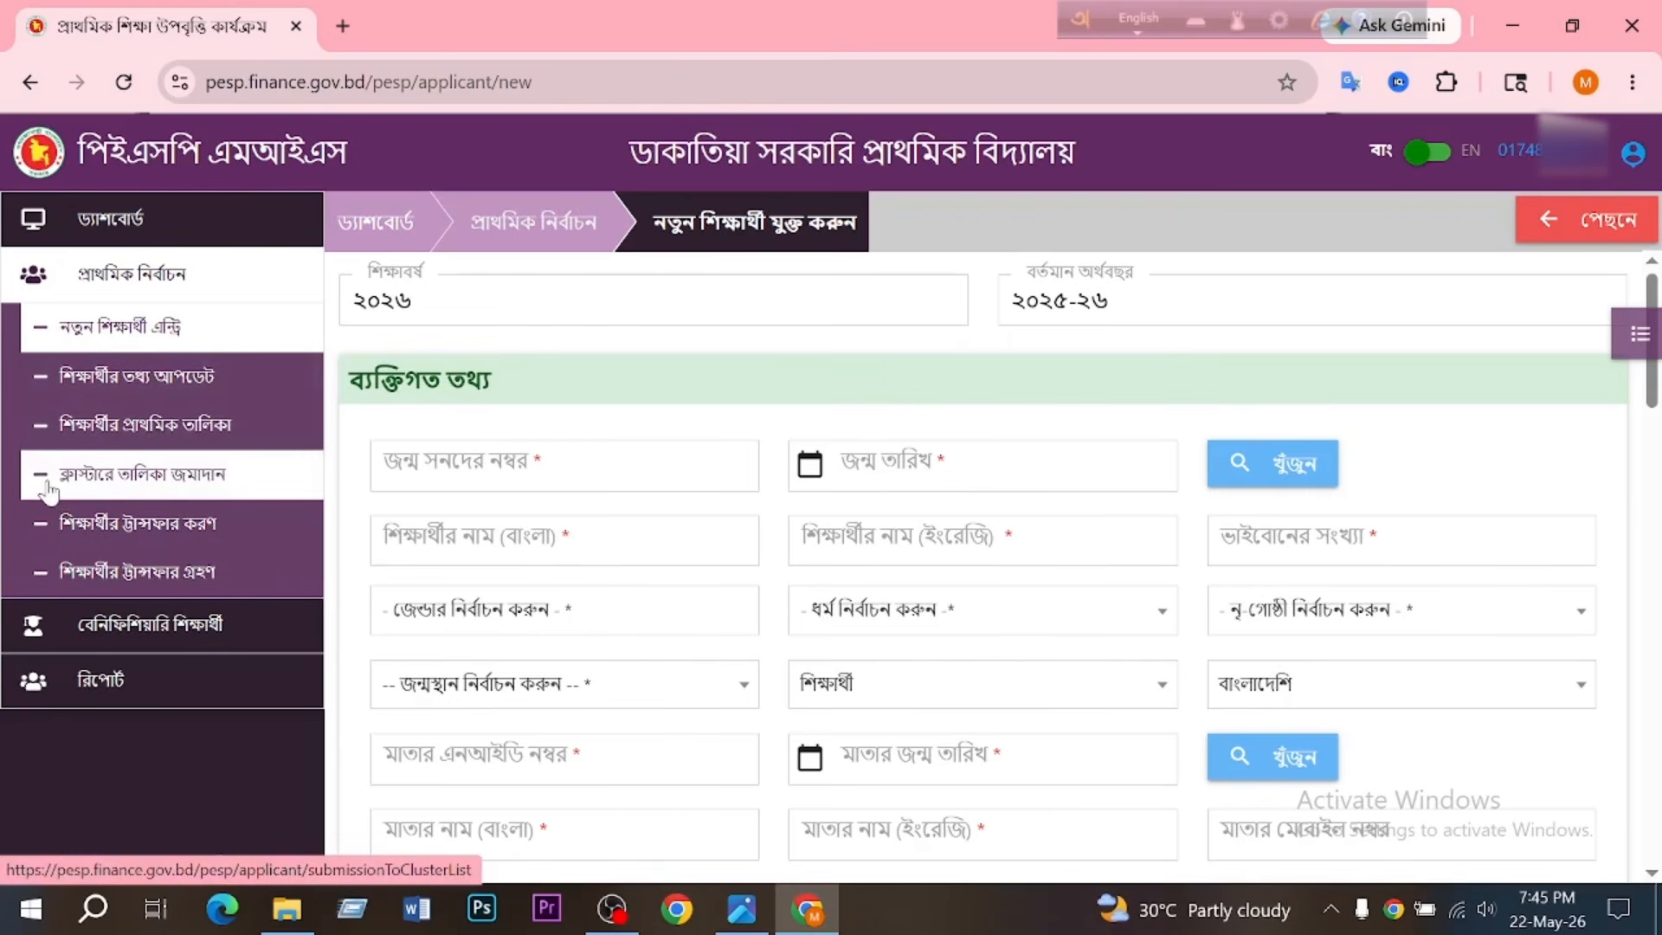
left_click(181, 487)
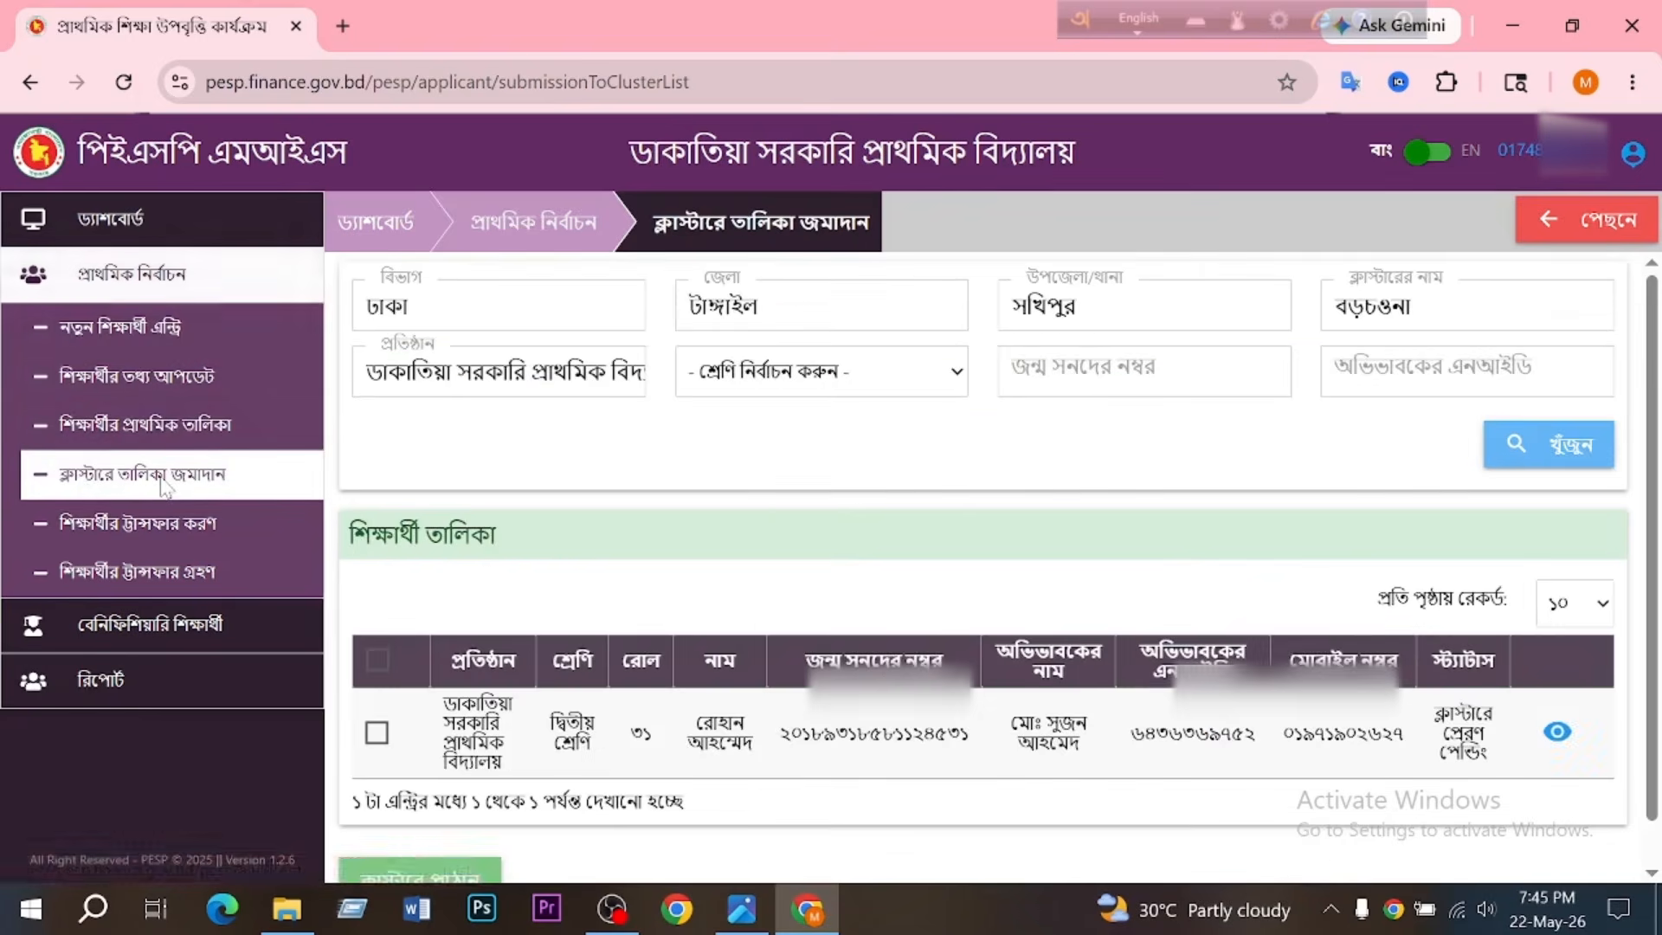
scroll(774, 443, "down", 1)
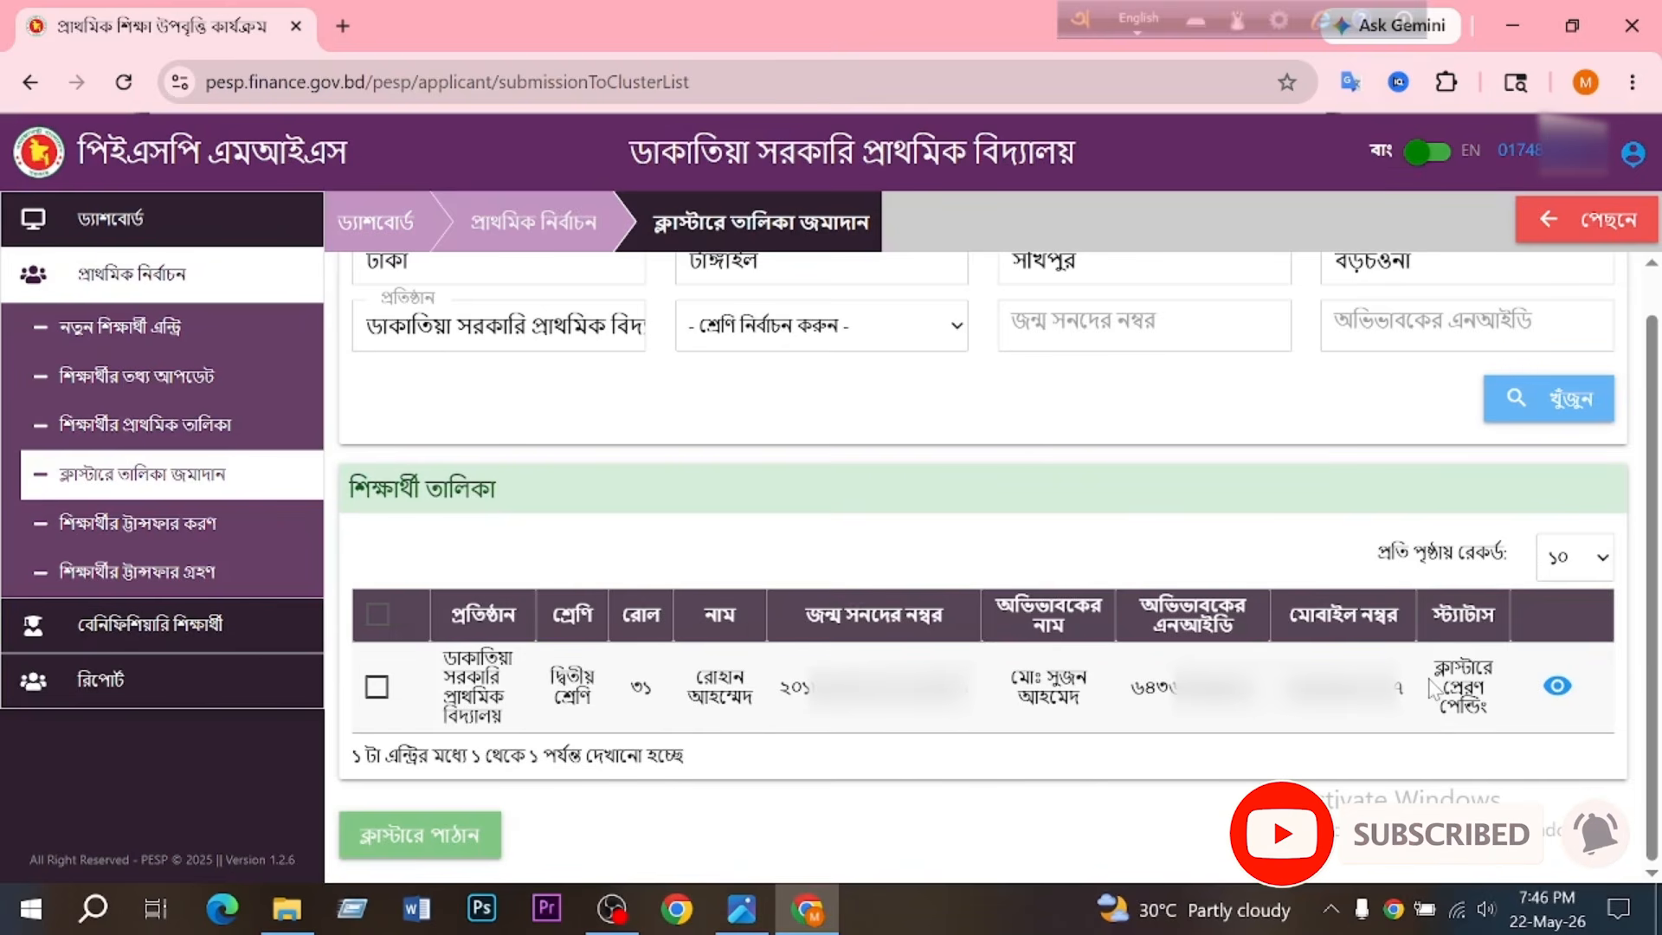
left_click_drag(1433, 684, 1491, 709)
left_click_drag(1434, 663, 1489, 712)
left_click(1300, 505)
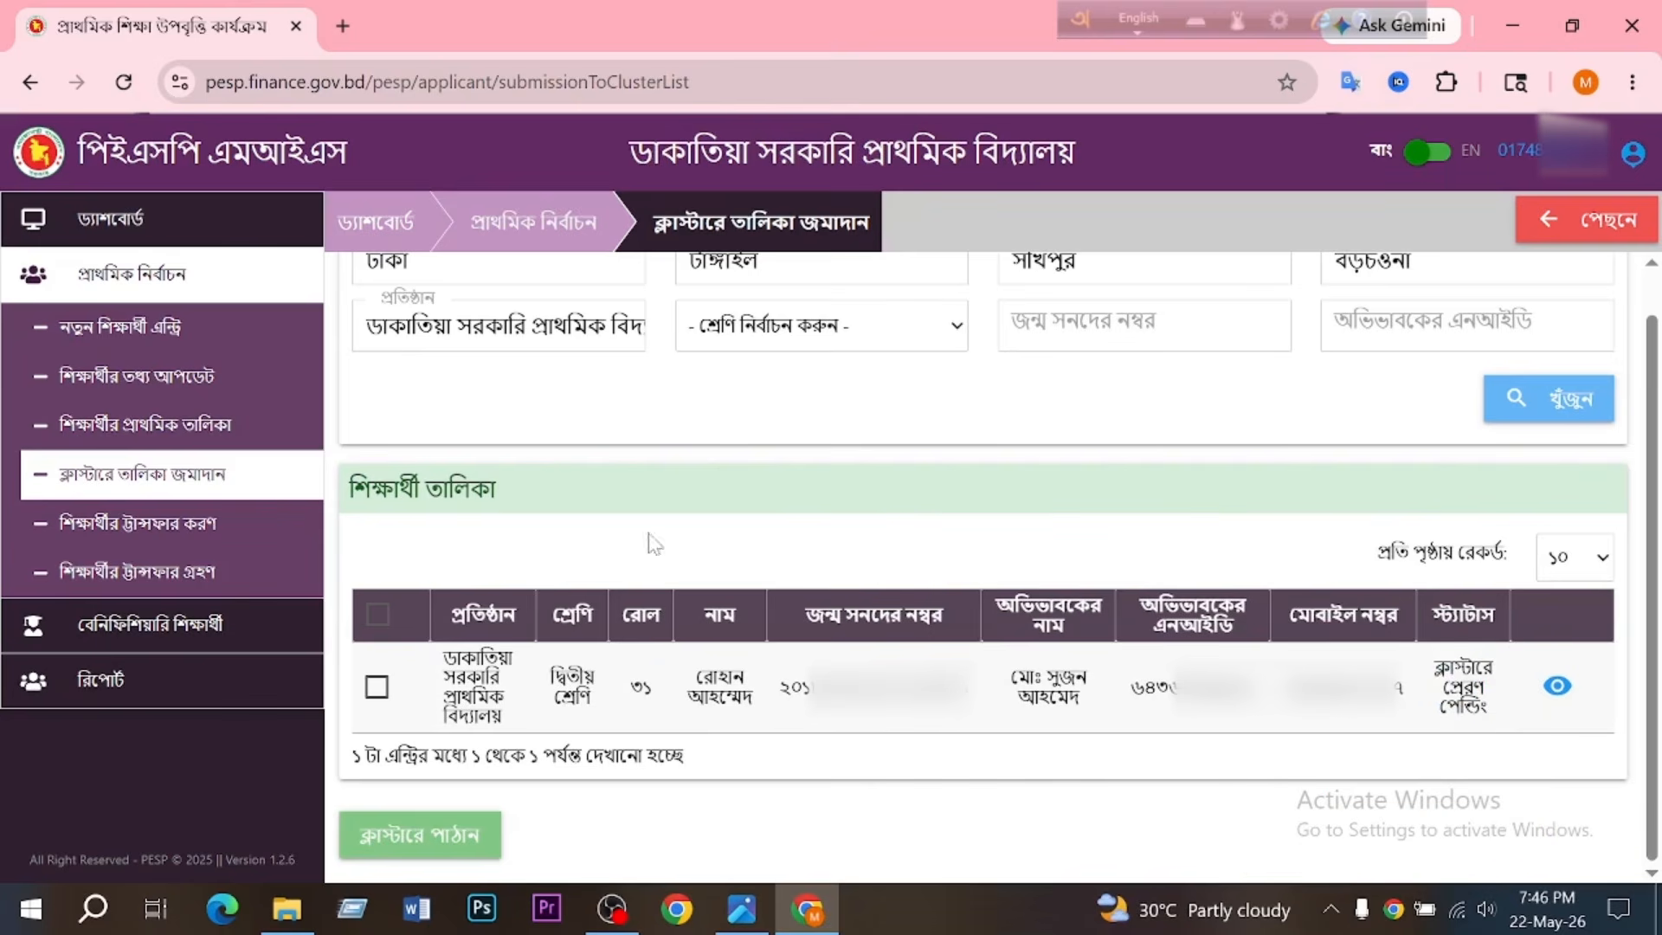
- Select all students in the list, send them to the cluster and confirm the submission
left_click(378, 620)
left_click(435, 841)
left_click_drag(625, 330, 1143, 346)
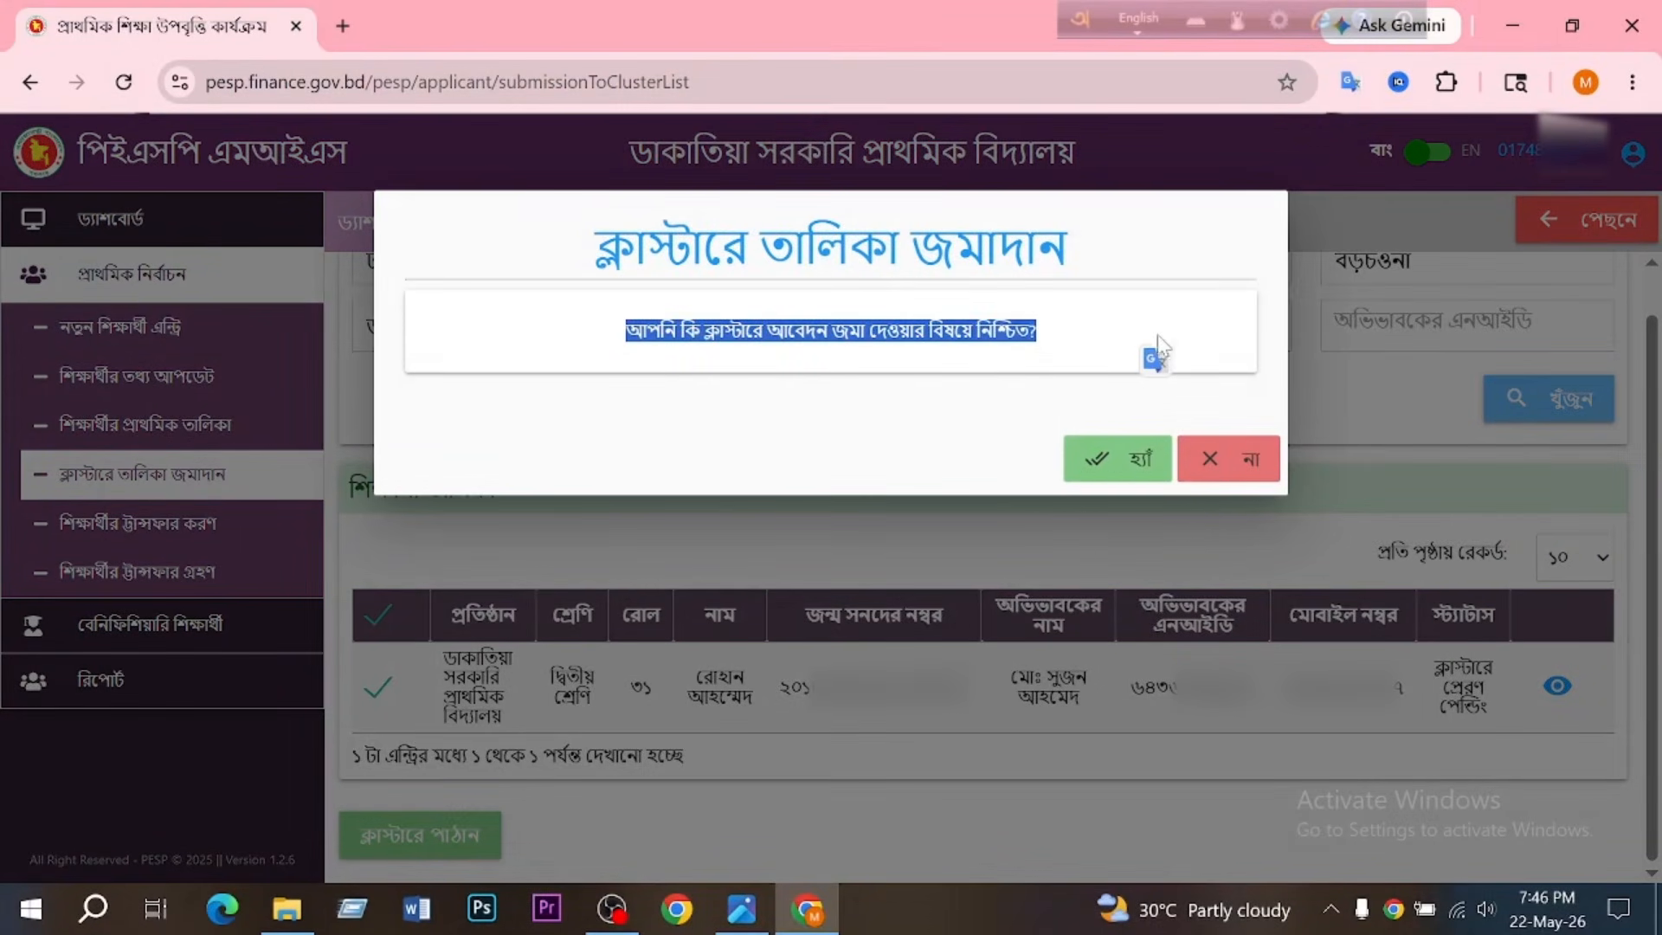
left_click(1110, 465)
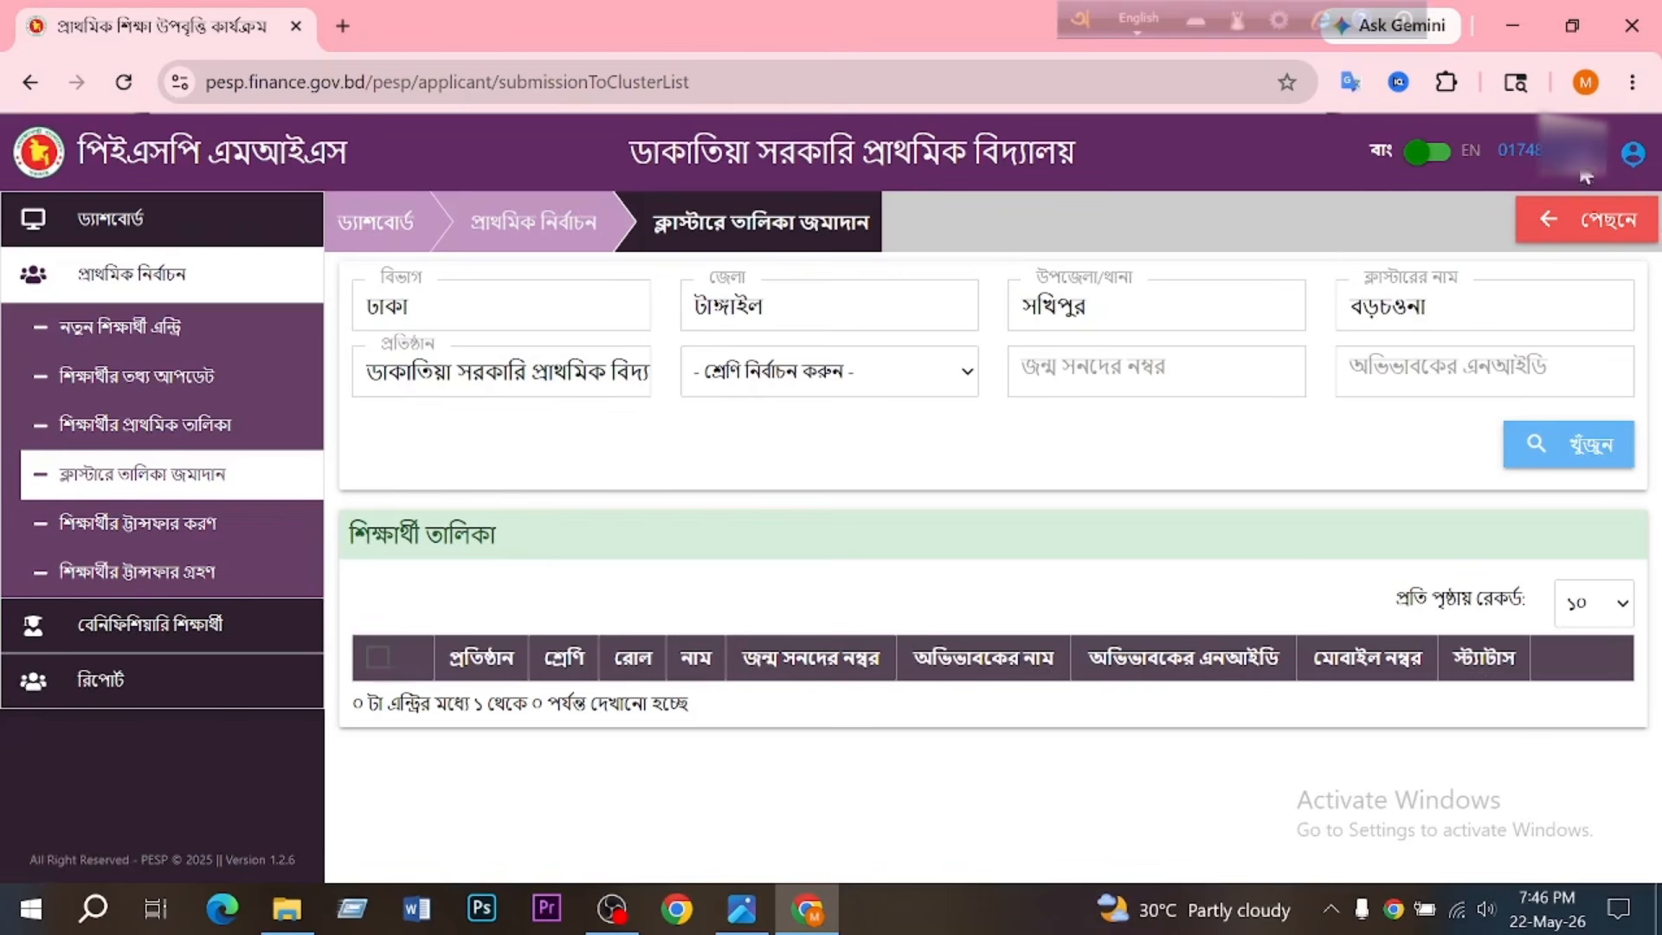
- Open the signed-in user's account options
left_click(1636, 155)
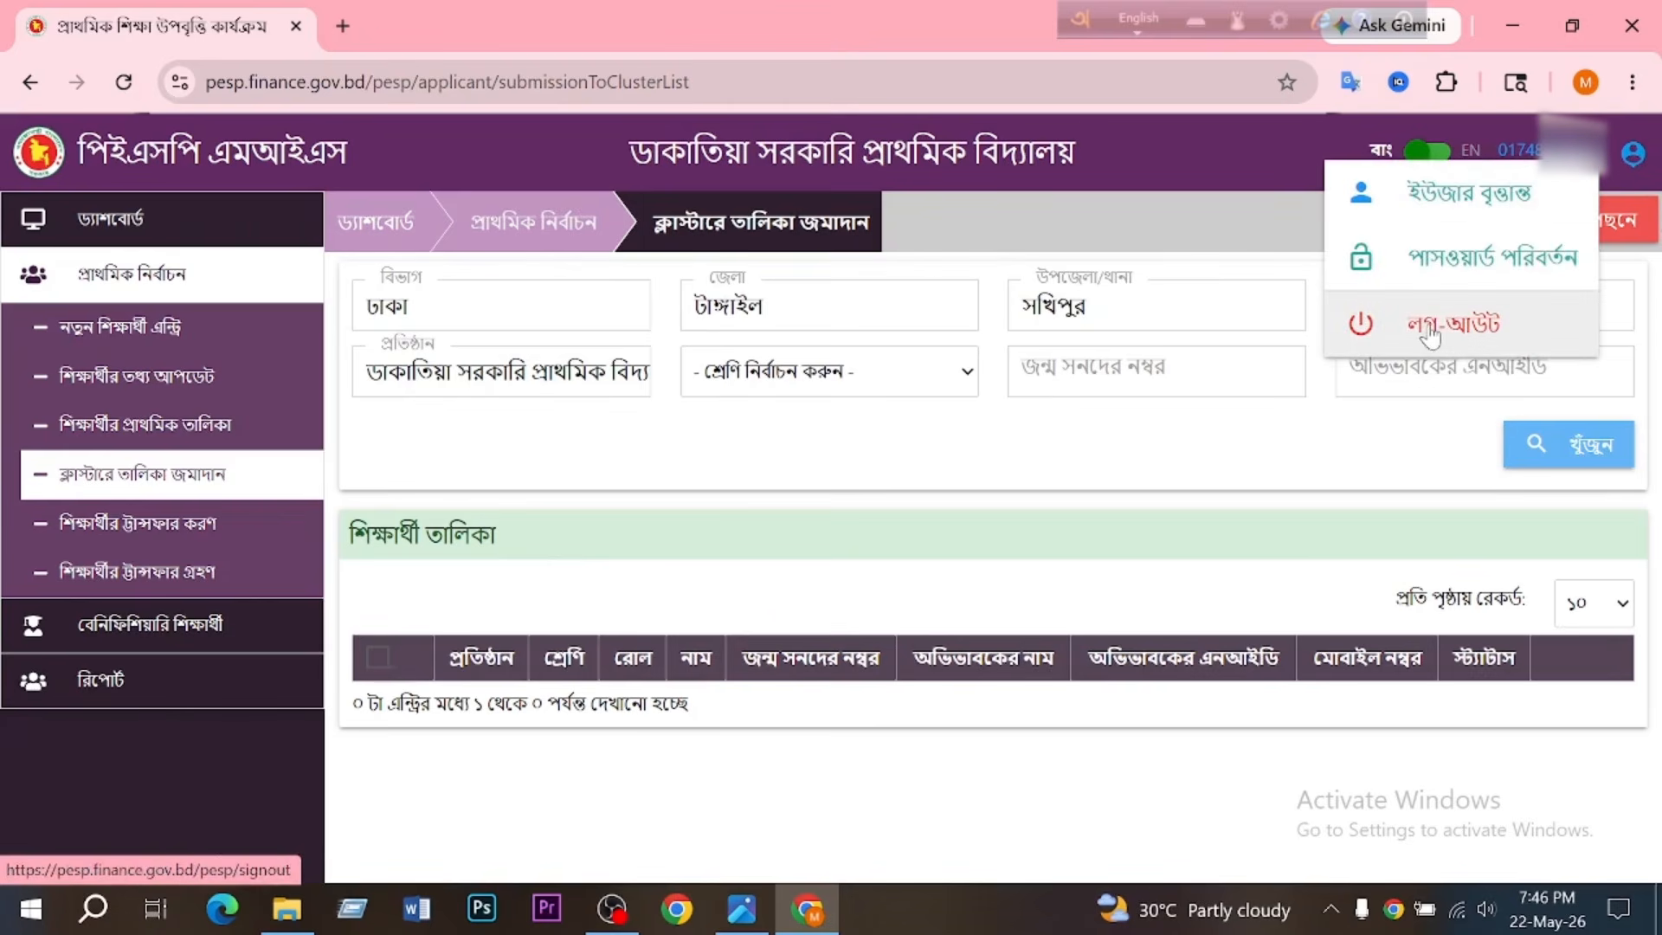